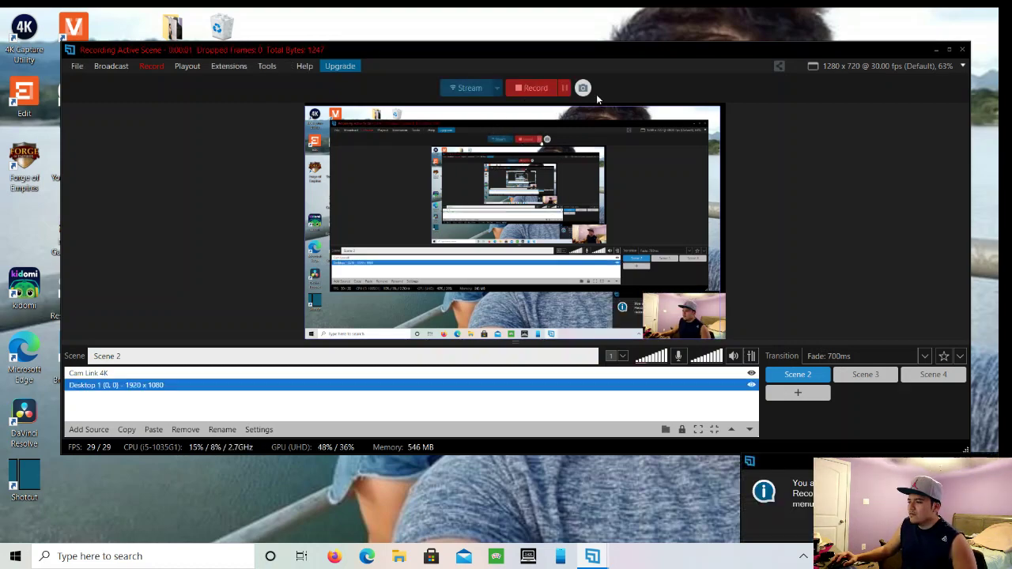
- Move the XSplit recorder aside, close Audio Effects, minimize Audio Mixer, and launch Google Chrome
left_click_drag(792, 51, 828, 546)
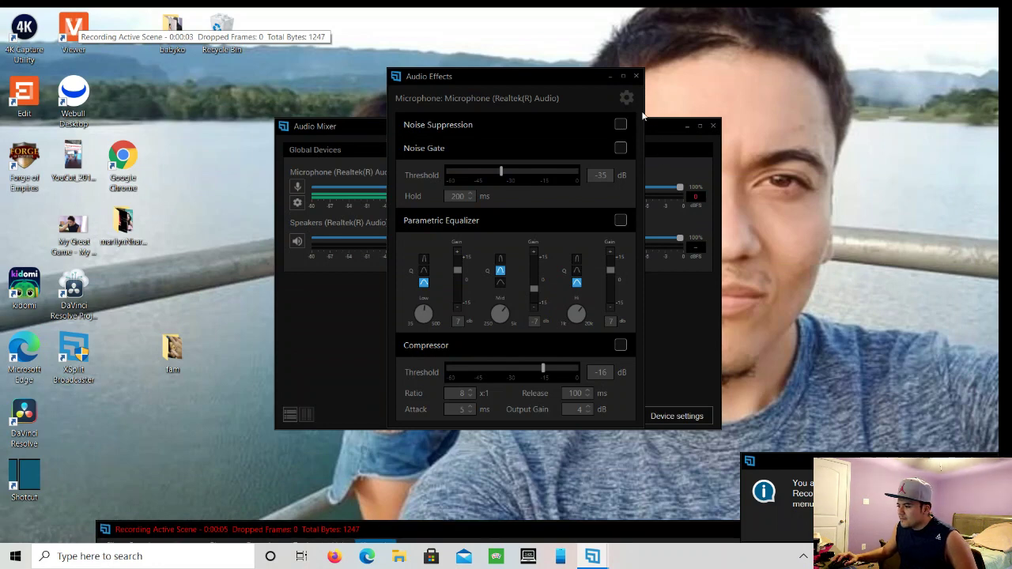
left_click(639, 76)
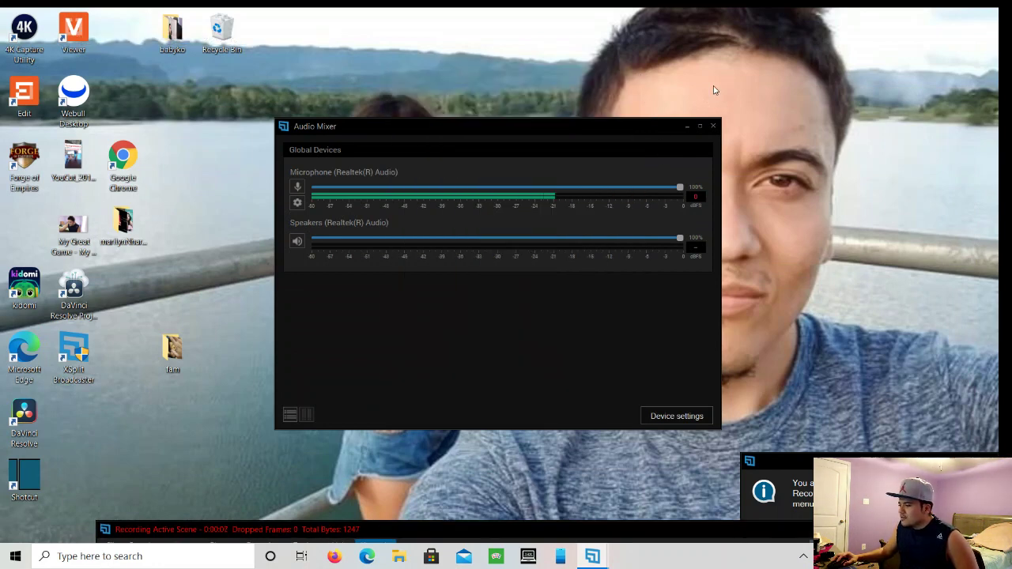
left_click(687, 127)
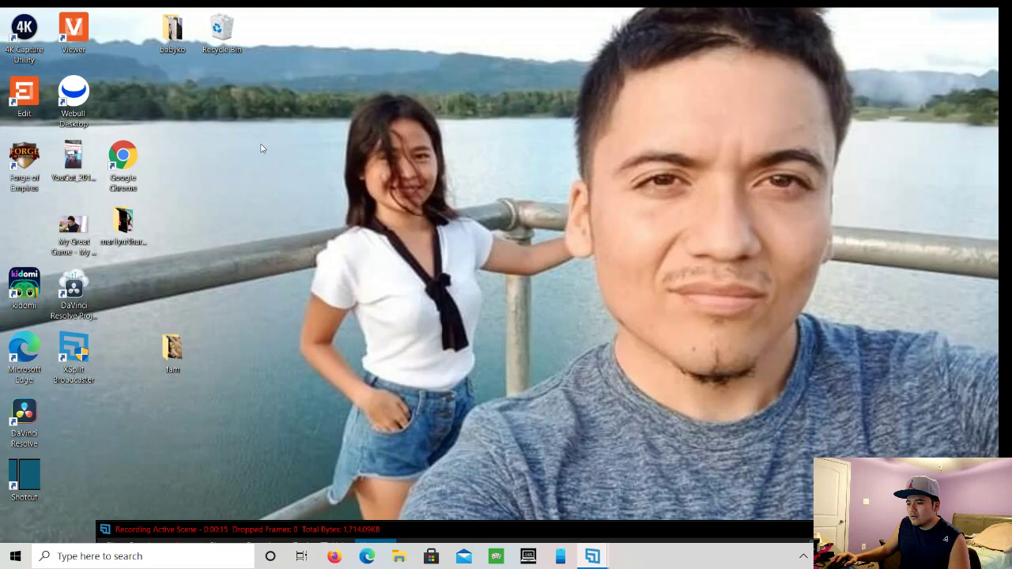
double_click(130, 161)
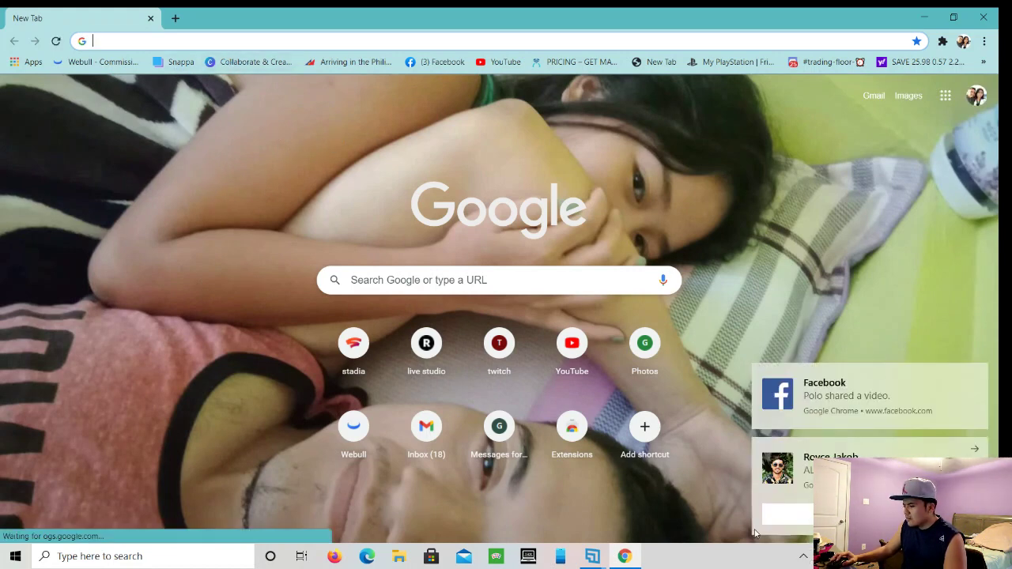
- Dismiss the Chrome notification toast and open Canva from the bookmarks bar
left_click(794, 518)
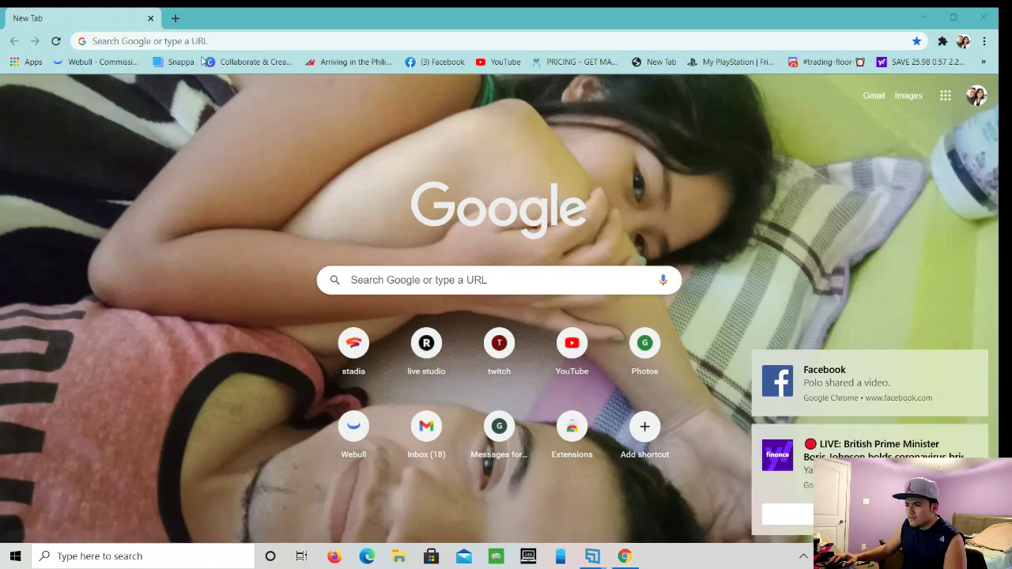
left_click(229, 61)
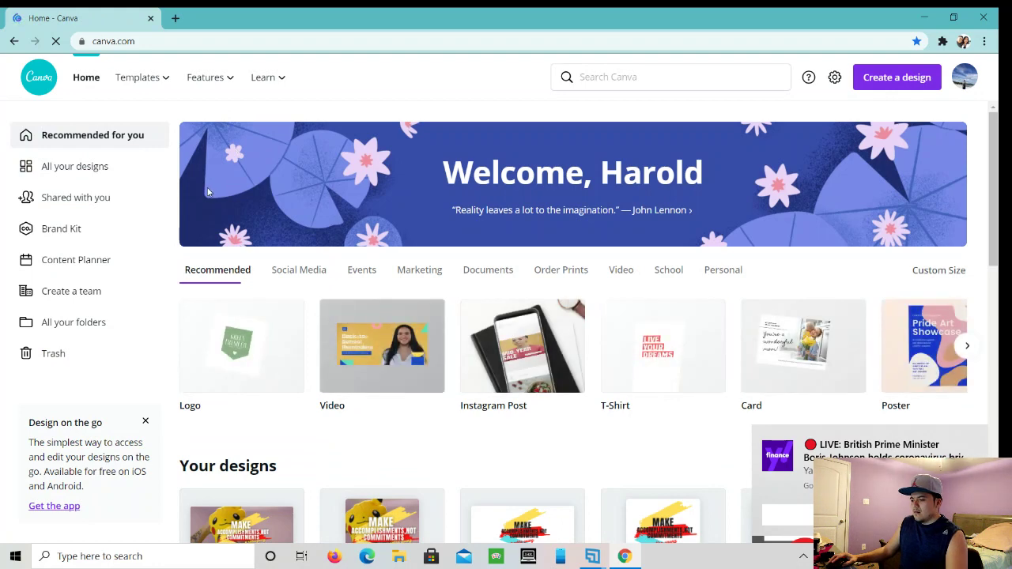
- Scroll down to Your designs and open the 'My chinitaGirl' T-shirt design
scroll(204, 187, "down", 2)
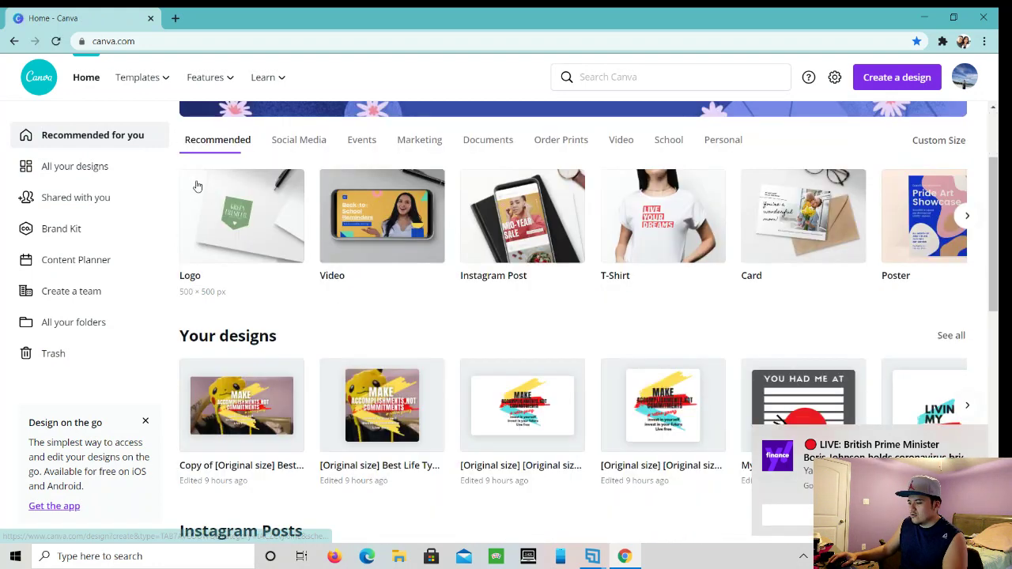
scroll(200, 185, "down", 3)
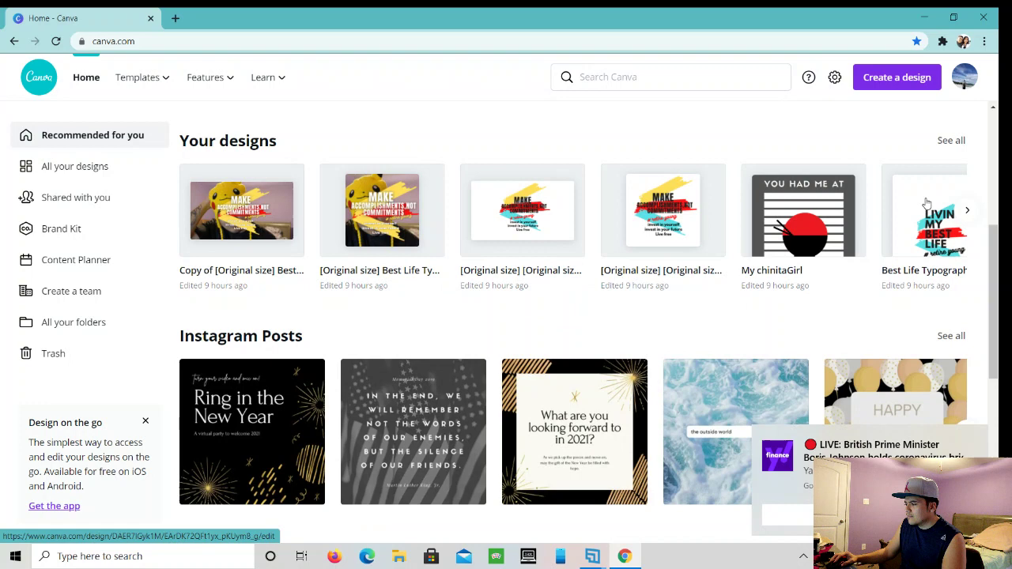
left_click(854, 199)
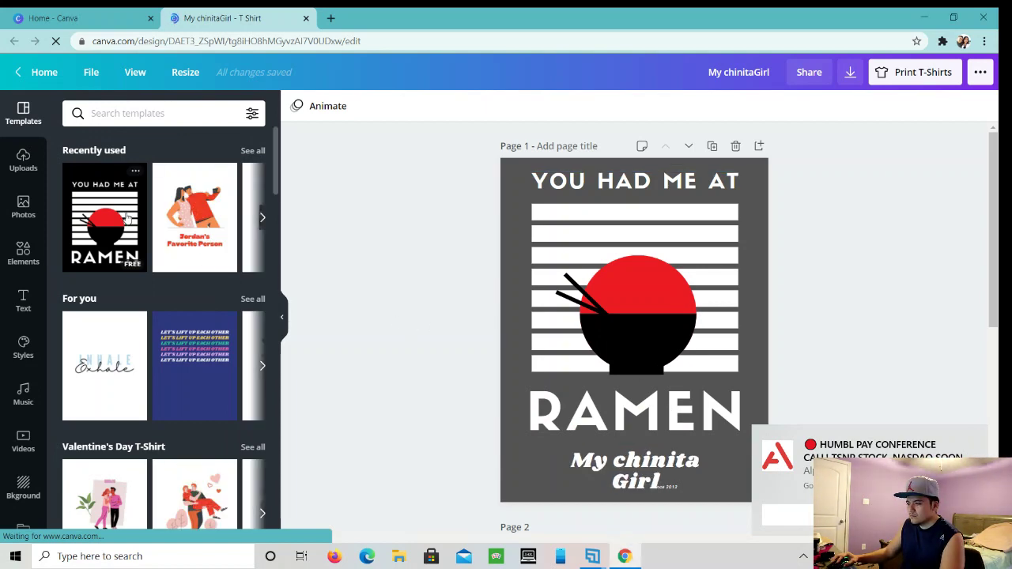
- Add the recently used RAMEN template as page 2 and shift its artwork upward
left_click(127, 218)
left_click(127, 219)
left_click(127, 219)
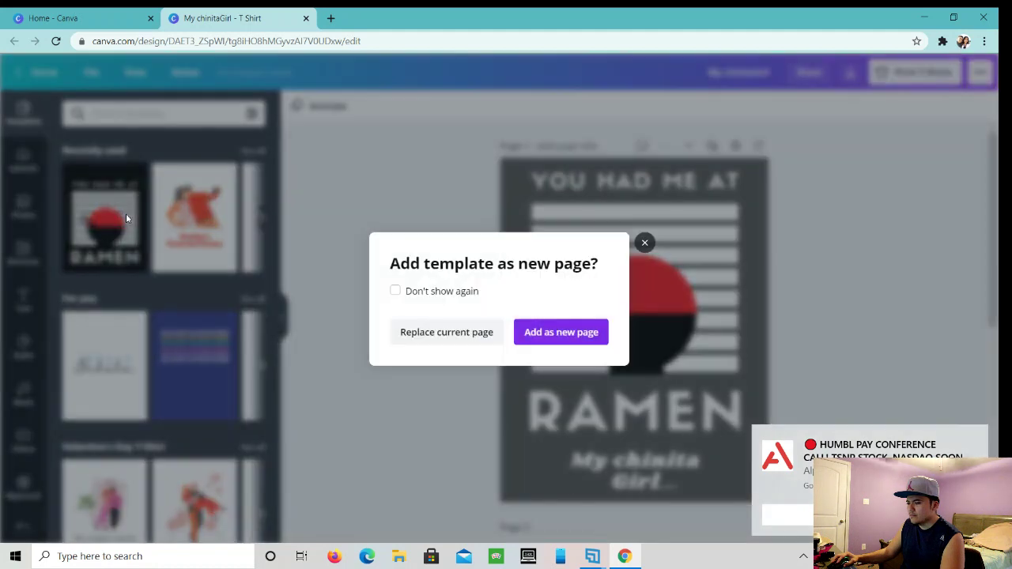
left_click(529, 333)
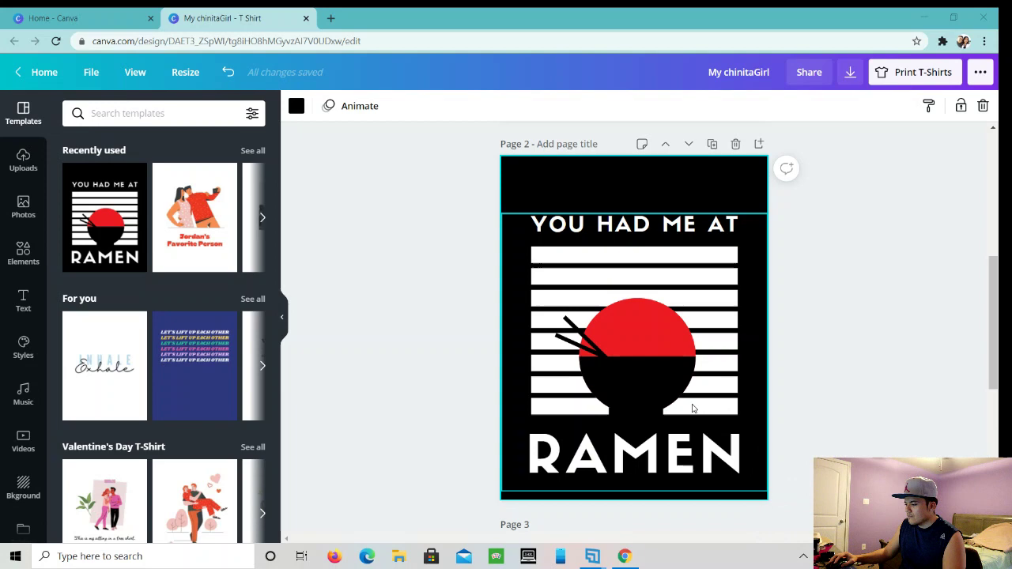
left_click_drag(691, 404, 693, 366)
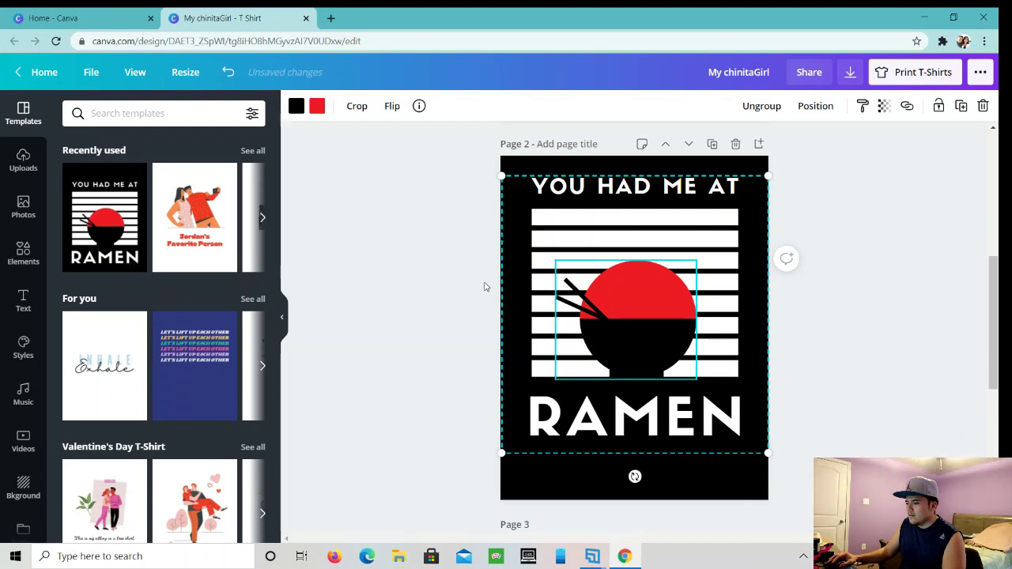
- Change page 2's background to dark grey after trying red and orange-red swatches
left_click(553, 491)
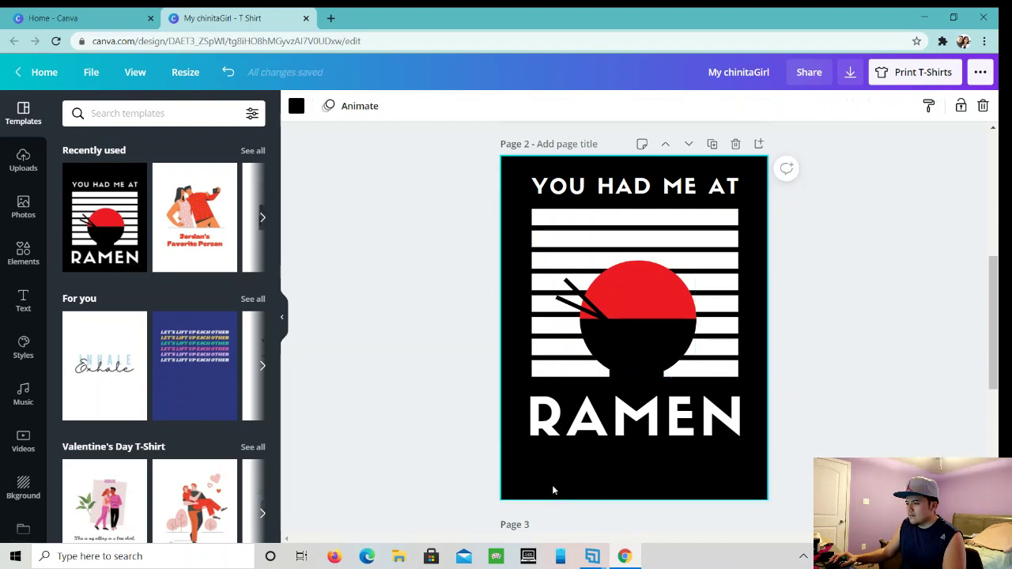
left_click(298, 108)
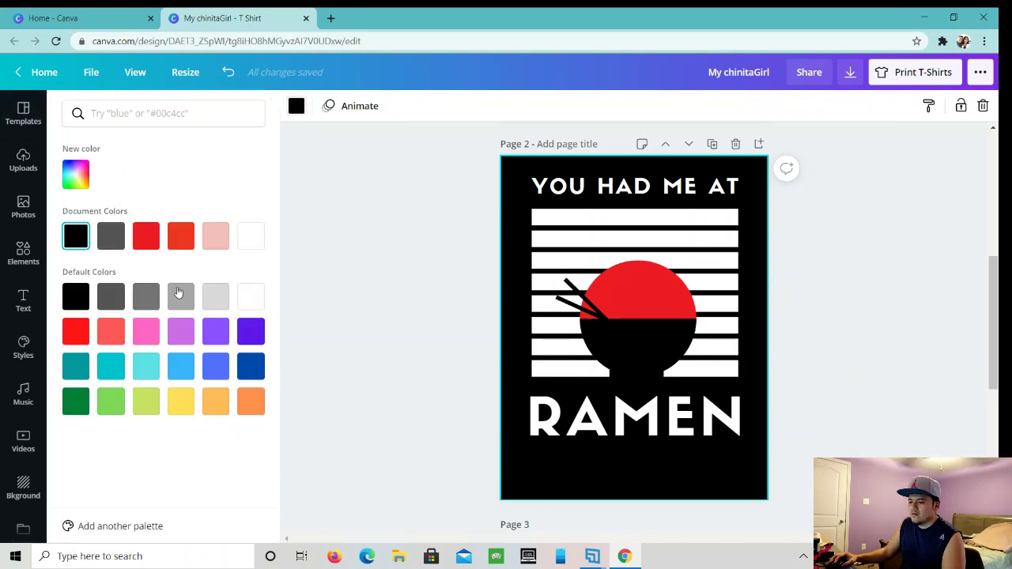
left_click(149, 239)
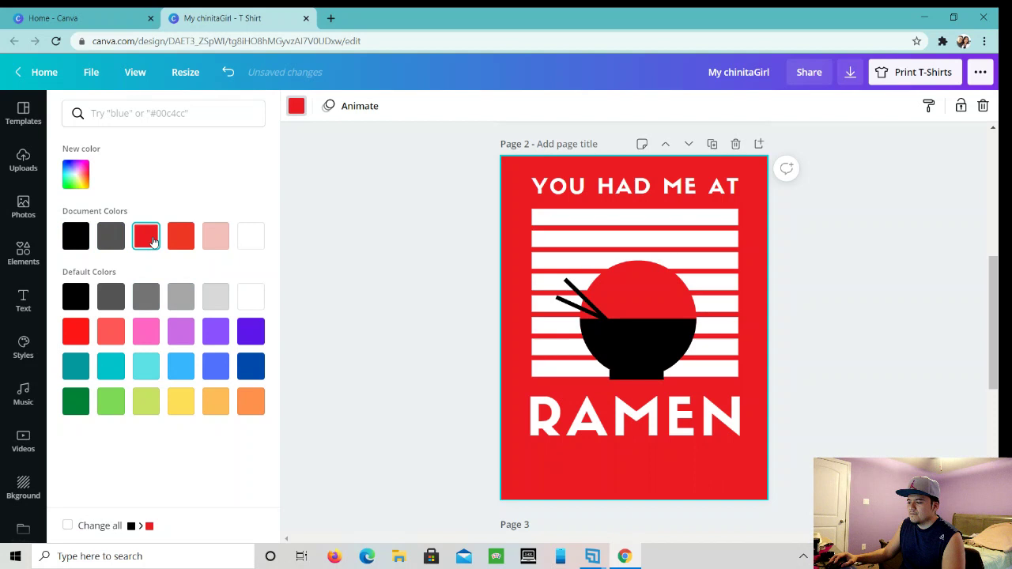
left_click(179, 246)
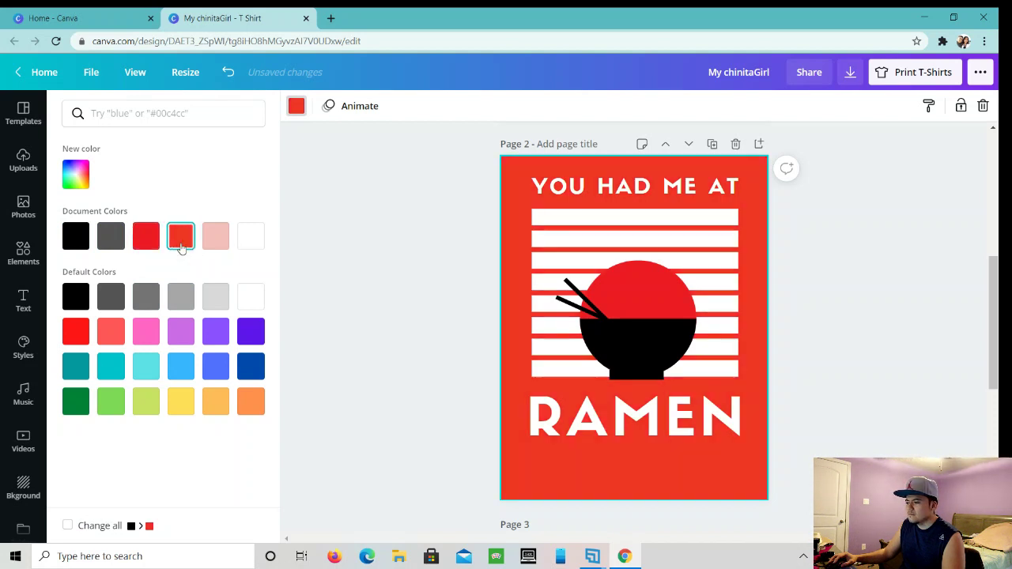
left_click(79, 334)
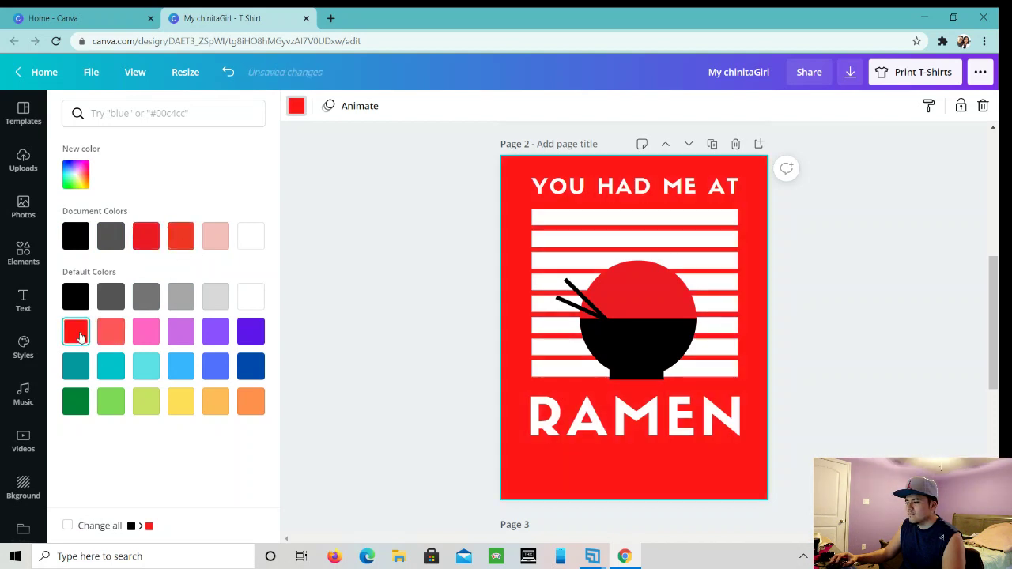
left_click(117, 303)
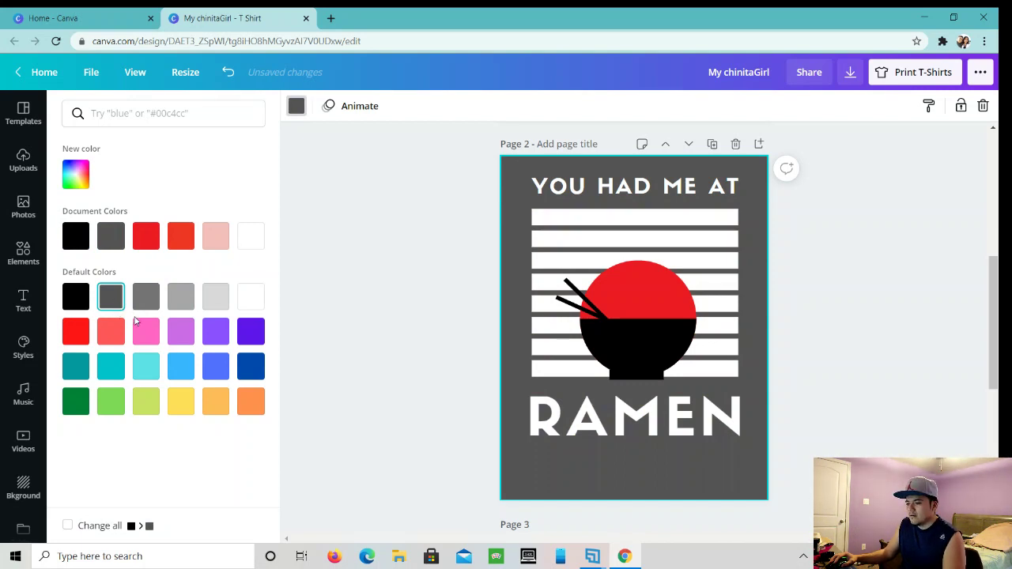
- Add a subheading, delete the duplicates, move it below RAMEN and clear its placeholder
left_click(23, 308)
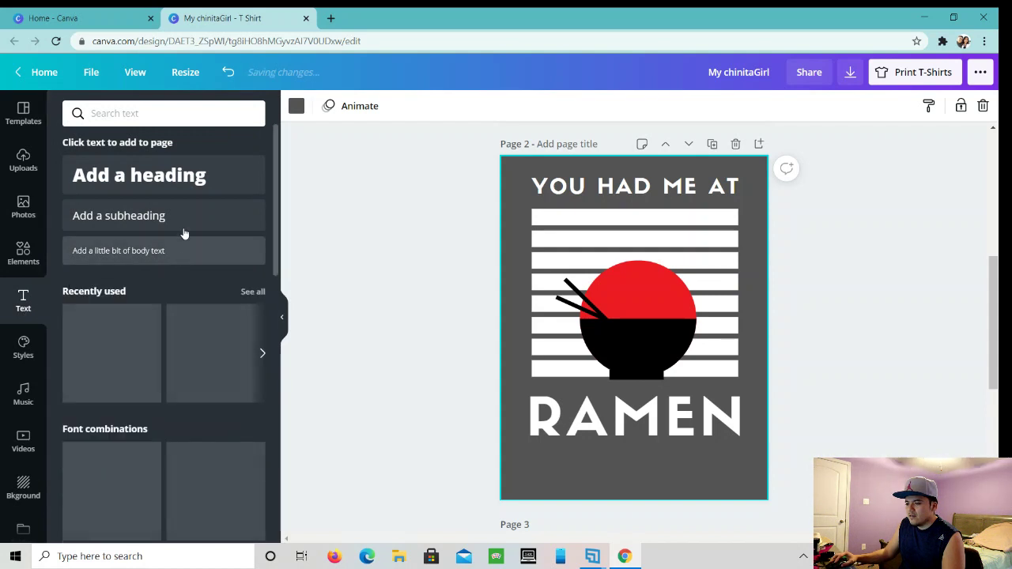
left_click(187, 227)
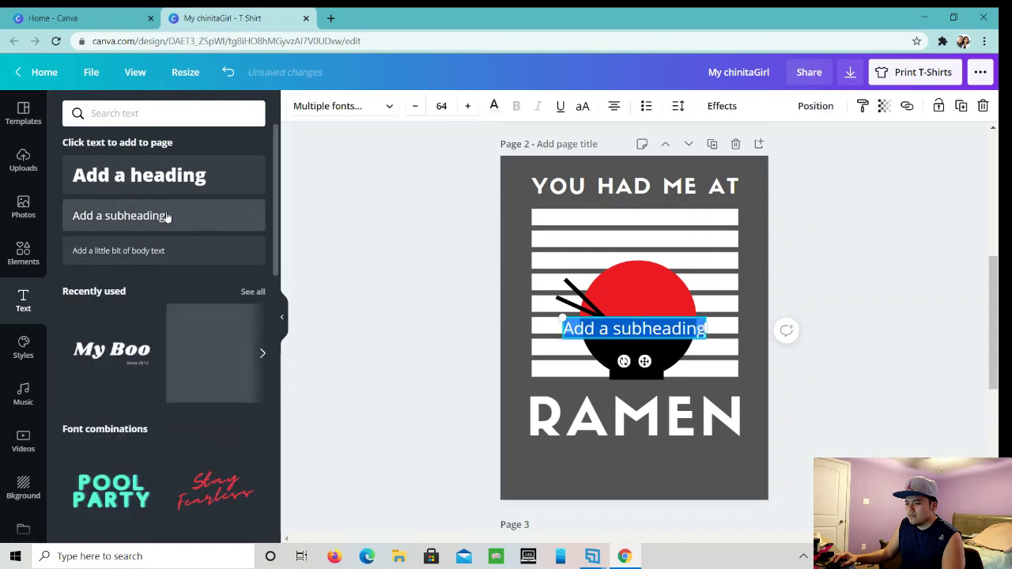
left_click(168, 217)
left_click(171, 217)
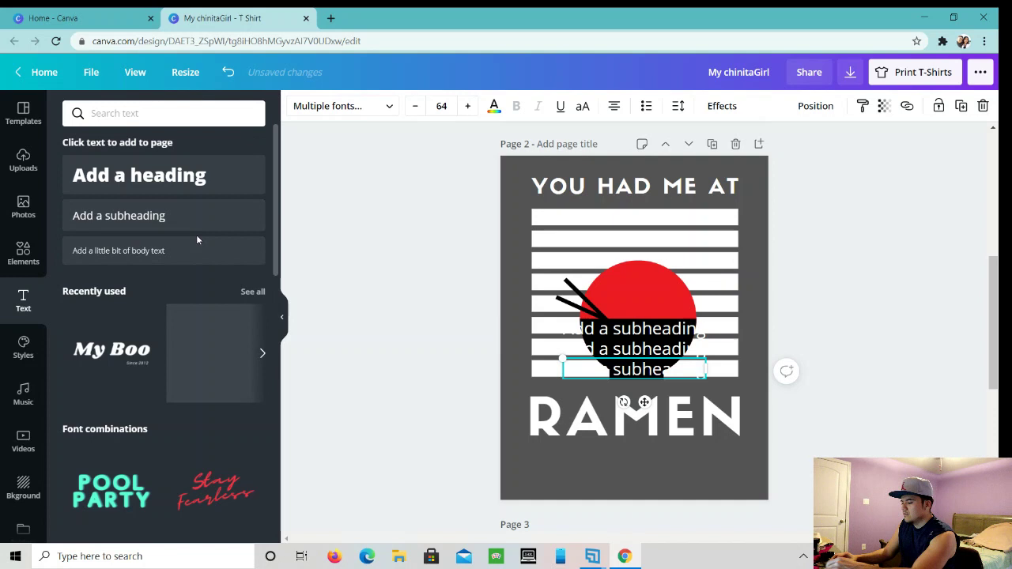
key("Delete")
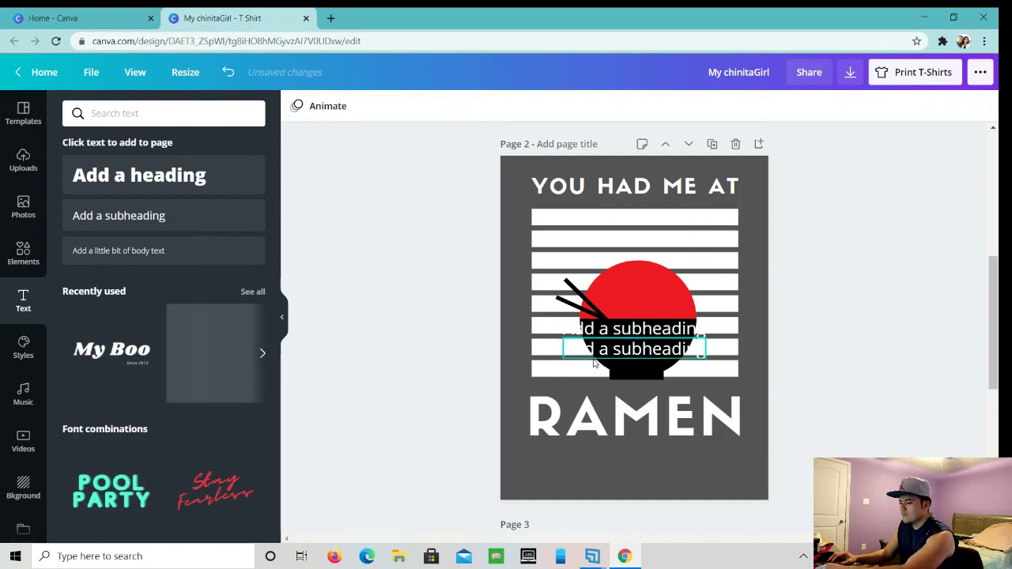
left_click(594, 357)
key("Delete")
left_click_drag(608, 336, 623, 489)
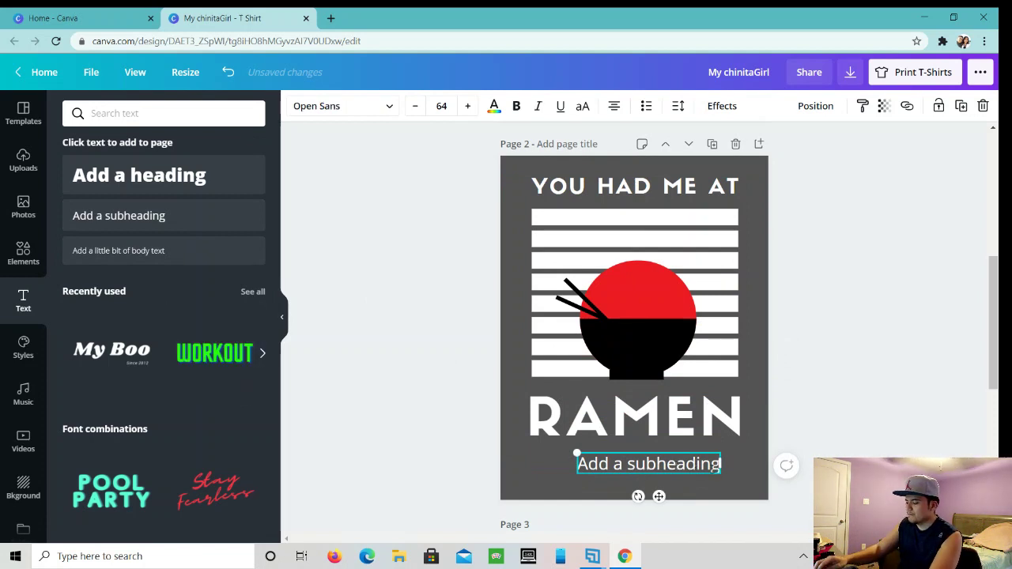
key("BackSpace")
key("BackSpace")
key("BackSpace")
key("BackSpace")
key("BackSpace")
key("BackSpace")
key("BackSpace")
key("BackSpace")
key("BackSpace")
key("BackSpace")
key("BackSpace")
key("BackSpace")
key("BackSpace")
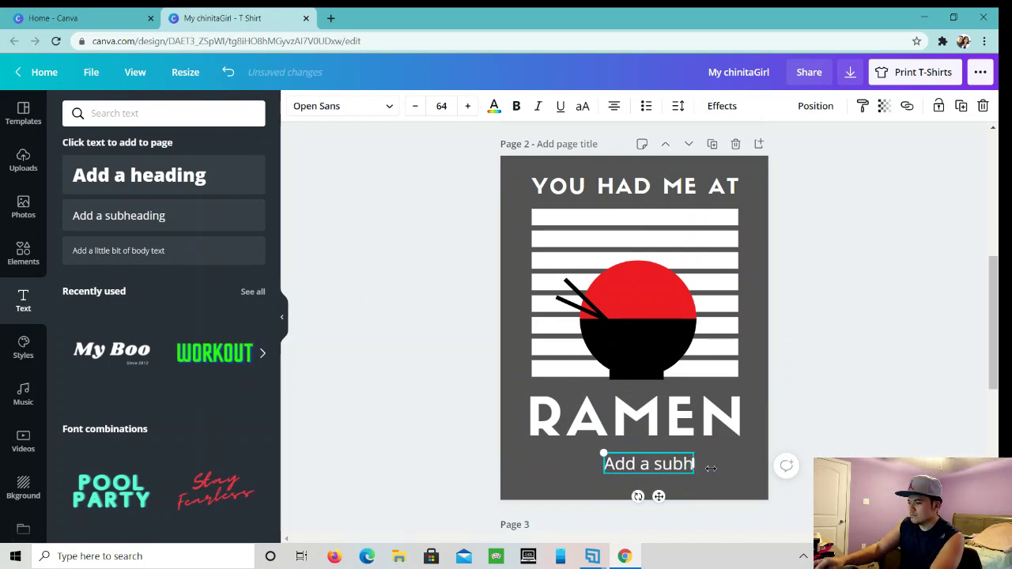
key("BackSpace")
key("BackSpace")
key("BackSpace")
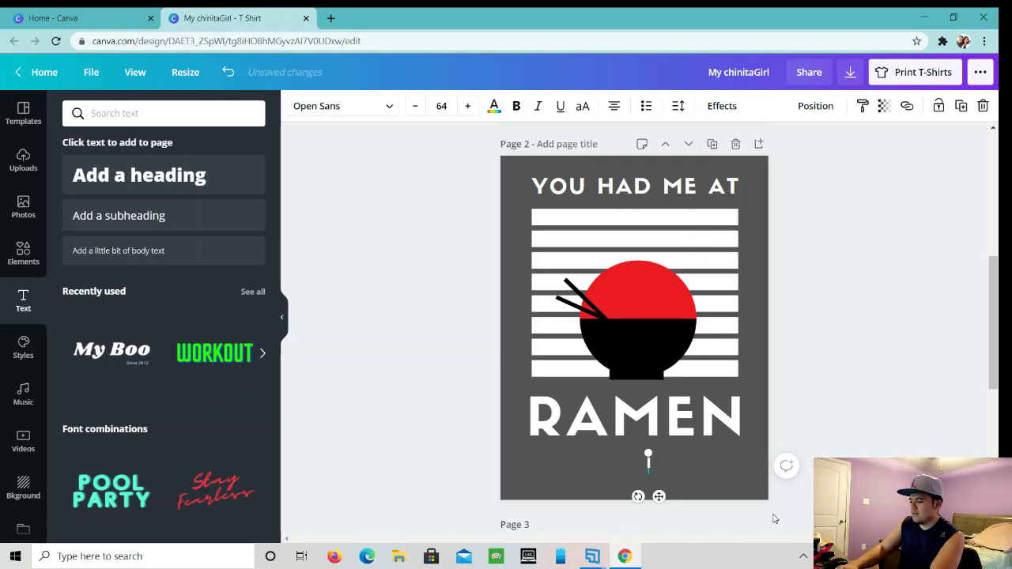
- Type 'My chinita', then delete it and a second misplaced subheading box
type("My chin")
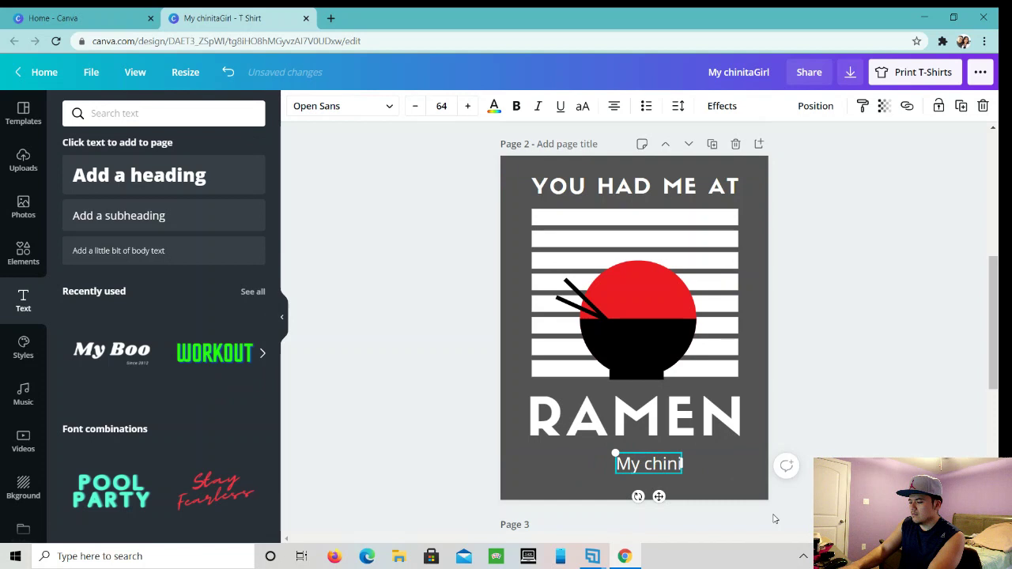
type("ita")
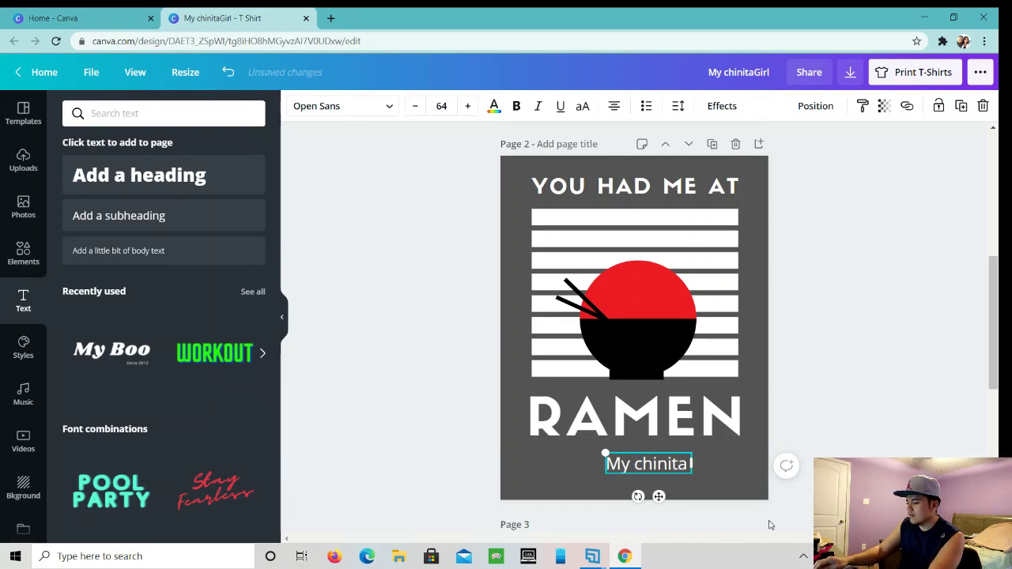
key("Escape")
key("Delete")
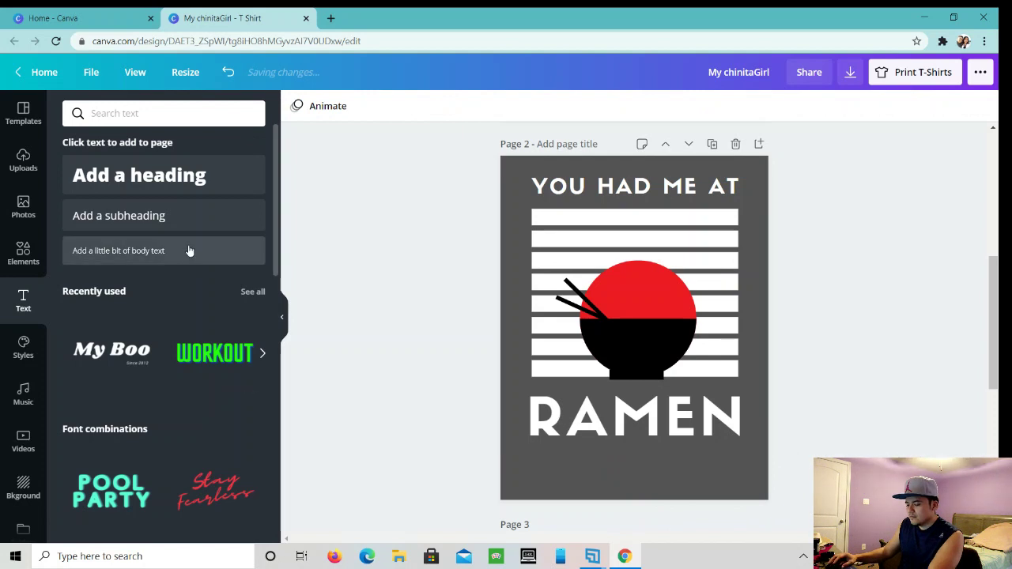
left_click(181, 221)
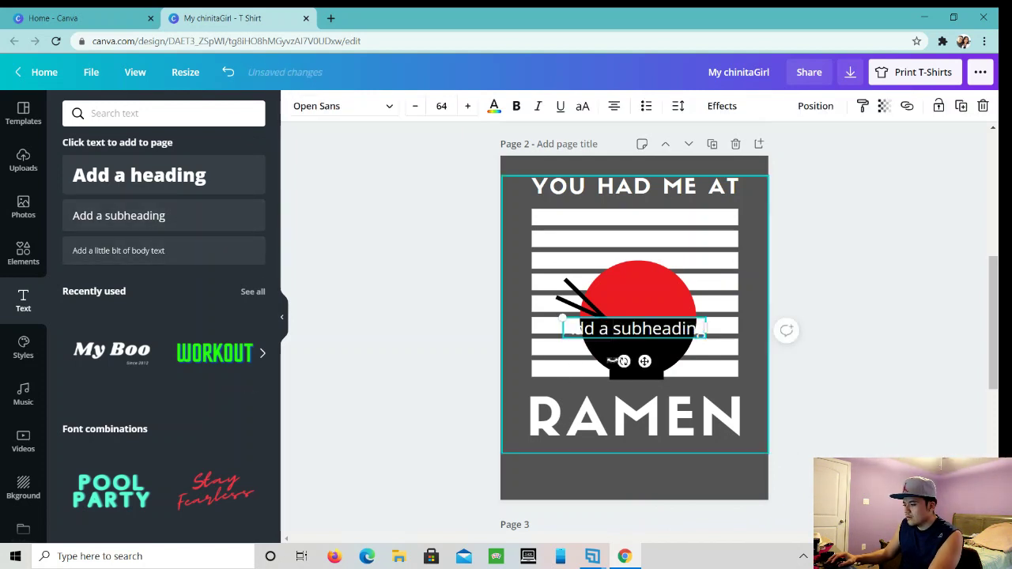
left_click_drag(614, 328, 650, 328)
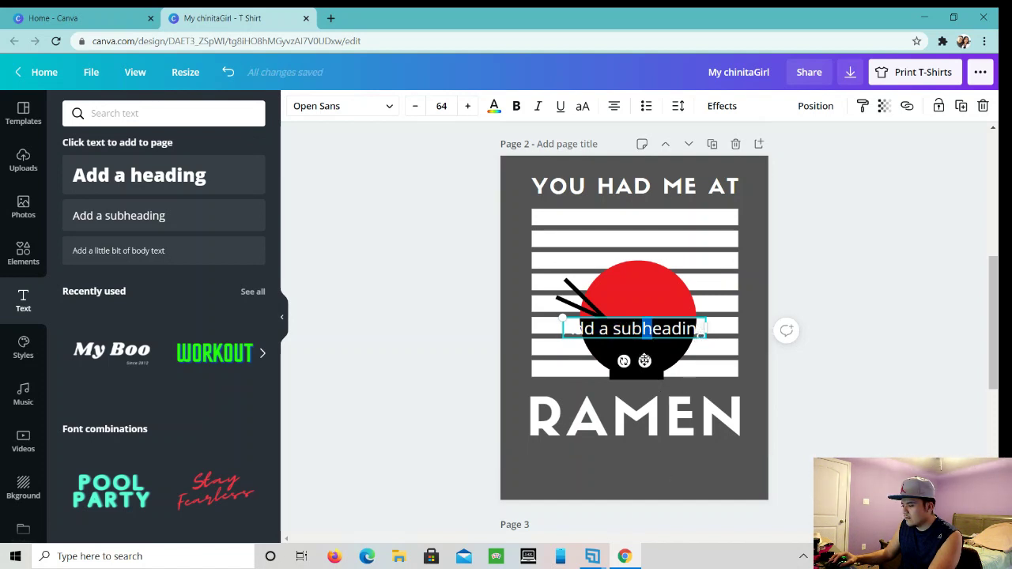
left_click_drag(645, 361, 636, 487)
left_click(685, 491)
left_click(693, 457)
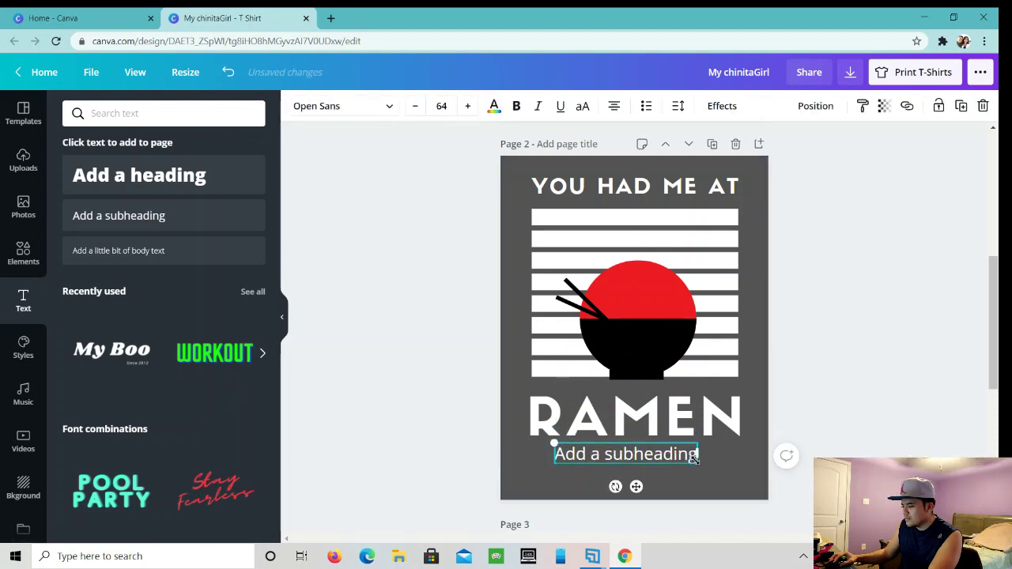
key("Delete")
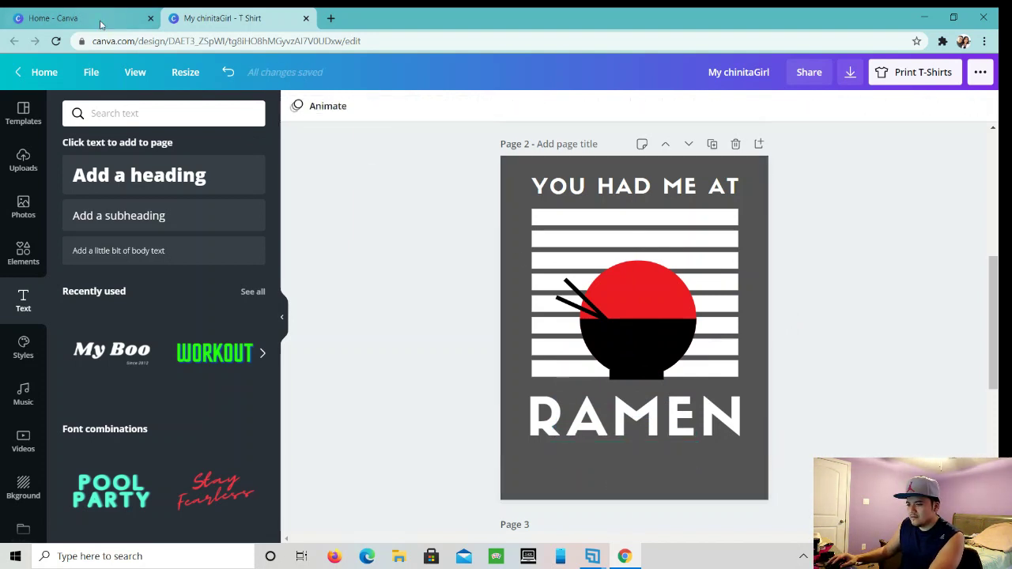
- Add a subheading below RAMEN, widen it, and replace the placeholder with 'My Chinita Girl'
left_click(158, 215)
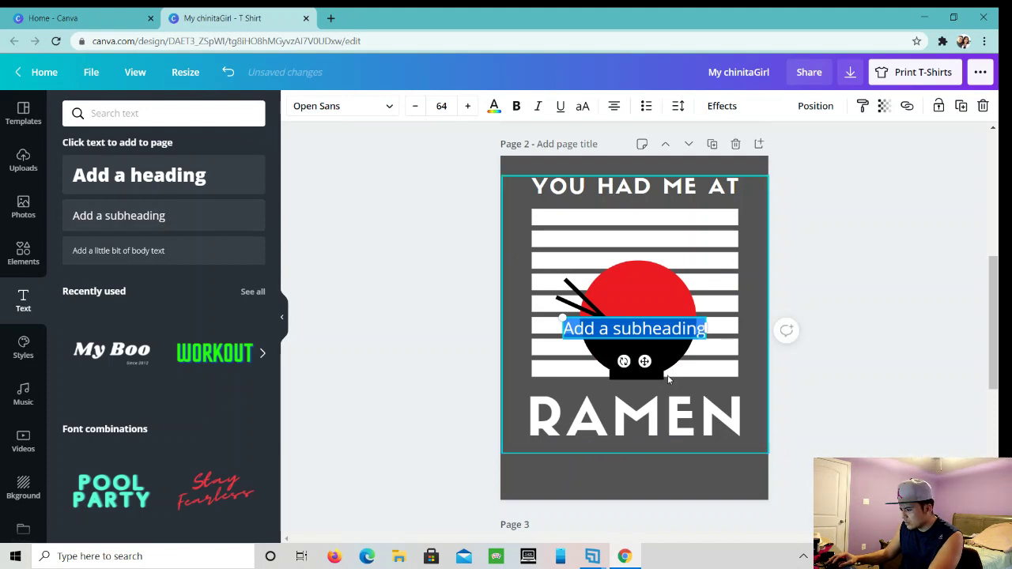
left_click_drag(644, 361, 639, 487)
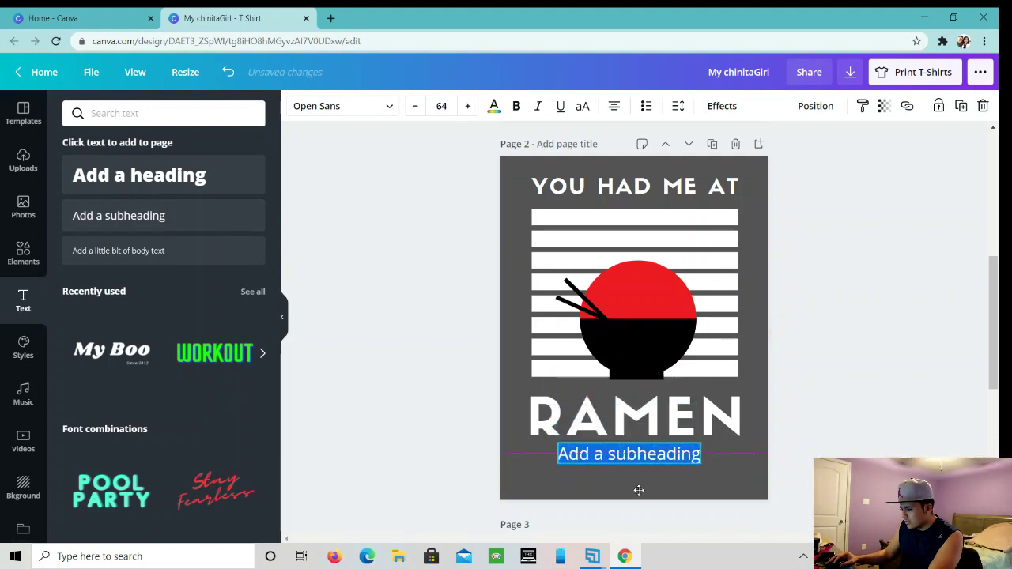
left_click_drag(702, 455, 747, 455)
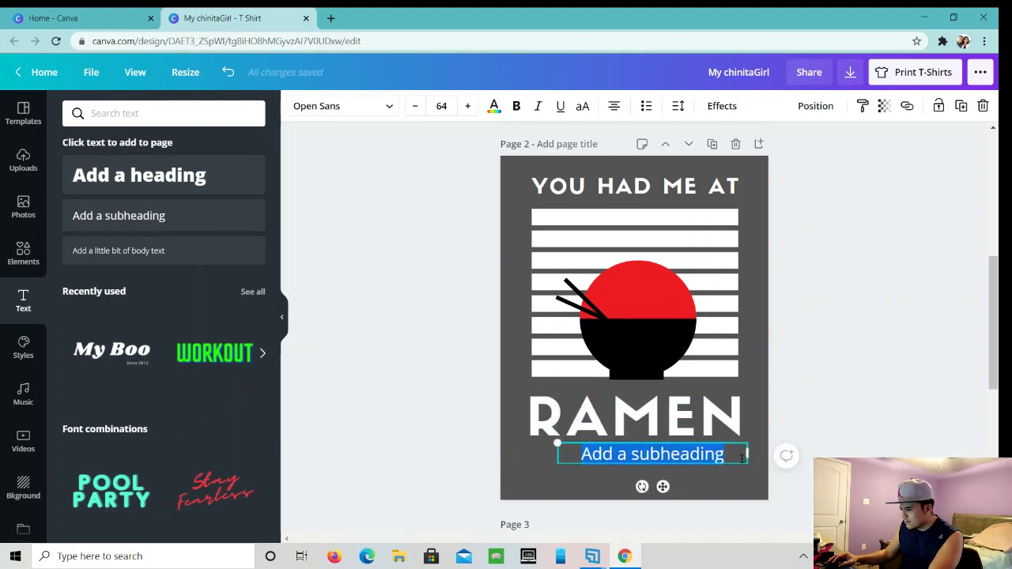
left_click(725, 455)
key("BackSpace")
key("BackSpace")
key("BackSpace")
key("BackSpace")
key("BackSpace")
key("BackSpace")
key("BackSpace")
key("BackSpace")
key("BackSpace")
key("BackSpace")
key("BackSpace")
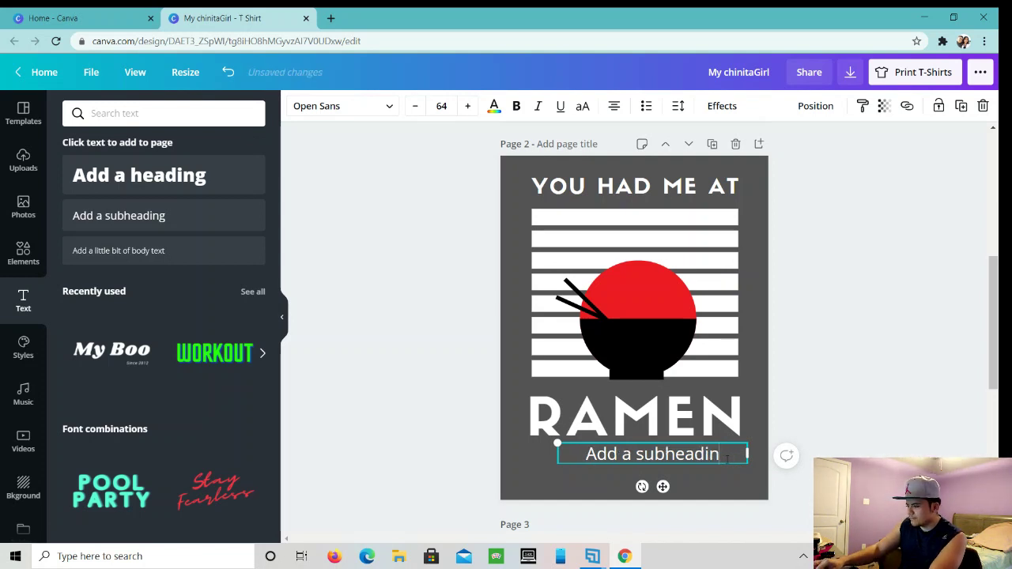
key("BackSpace")
key("BackSpace")
key("BackSpace")
key("BackSpace")
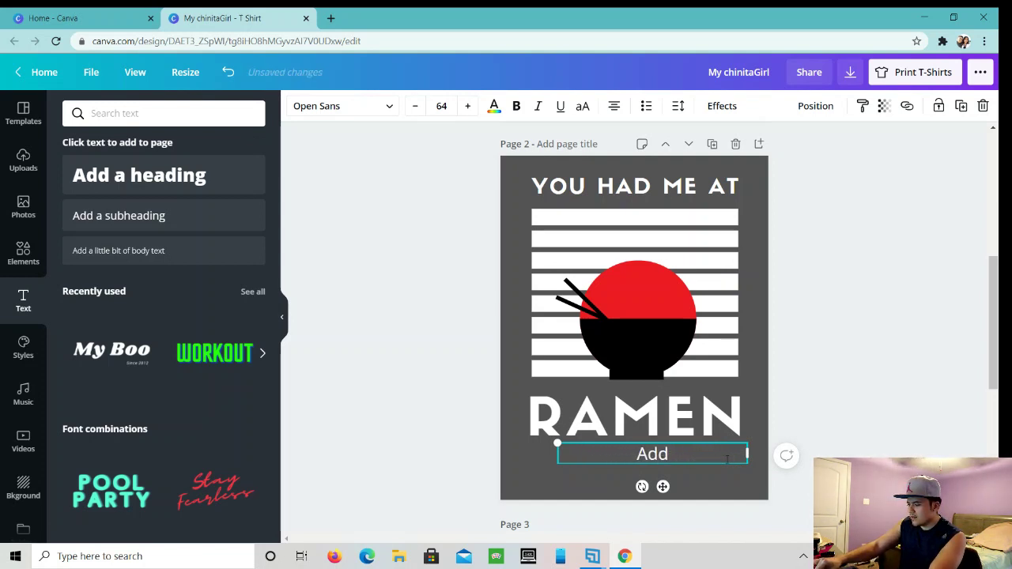
type("M")
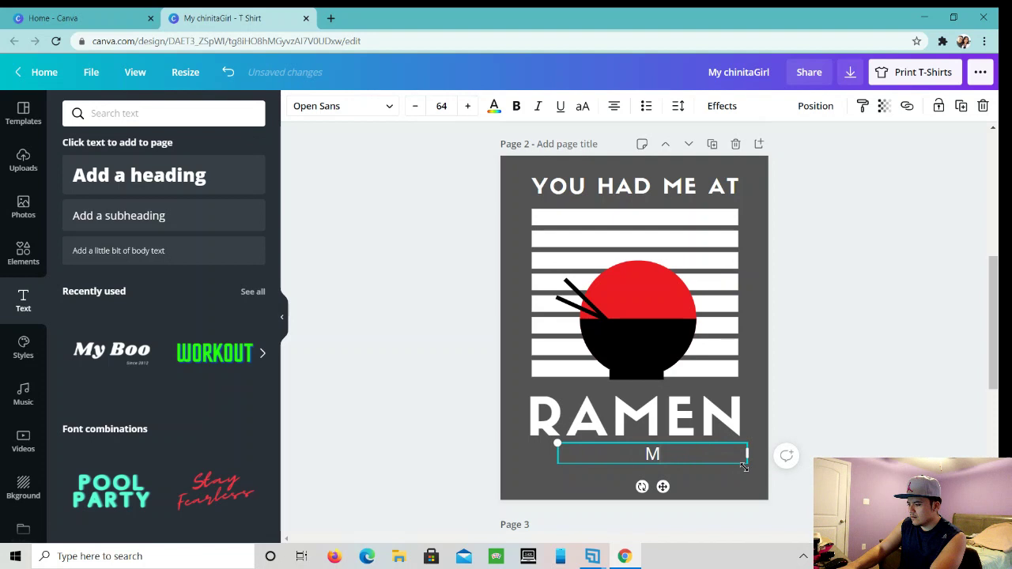
type("y Chi")
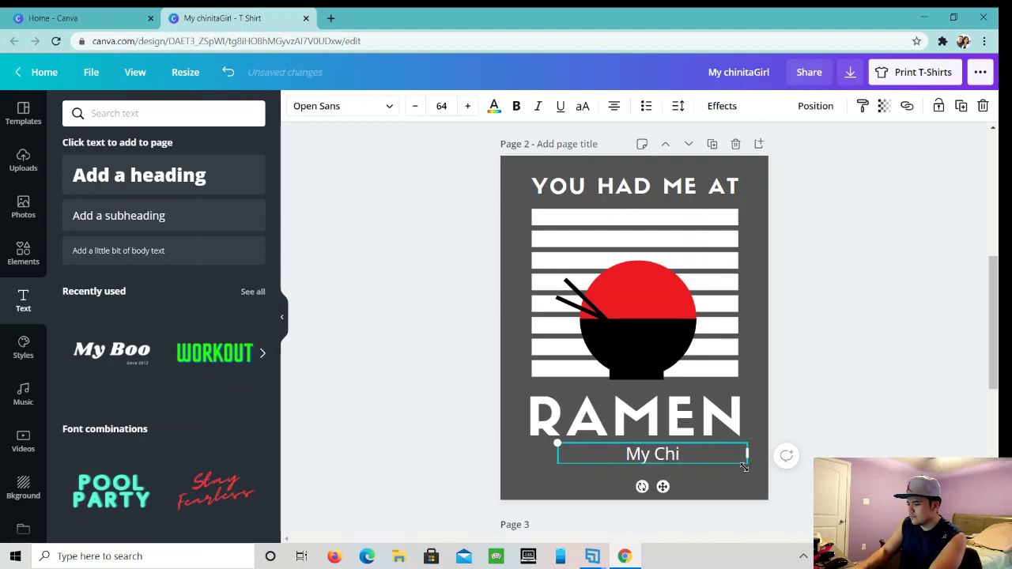
type("nita Girl")
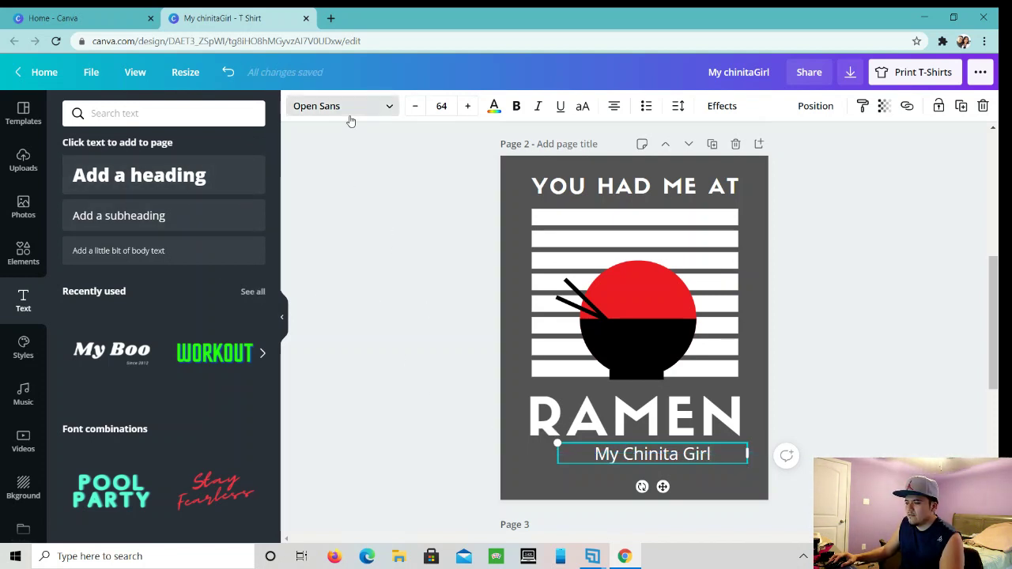
- Apply the Lift effect at intensity 91 to 'My Chinita Girl'
left_click(387, 110)
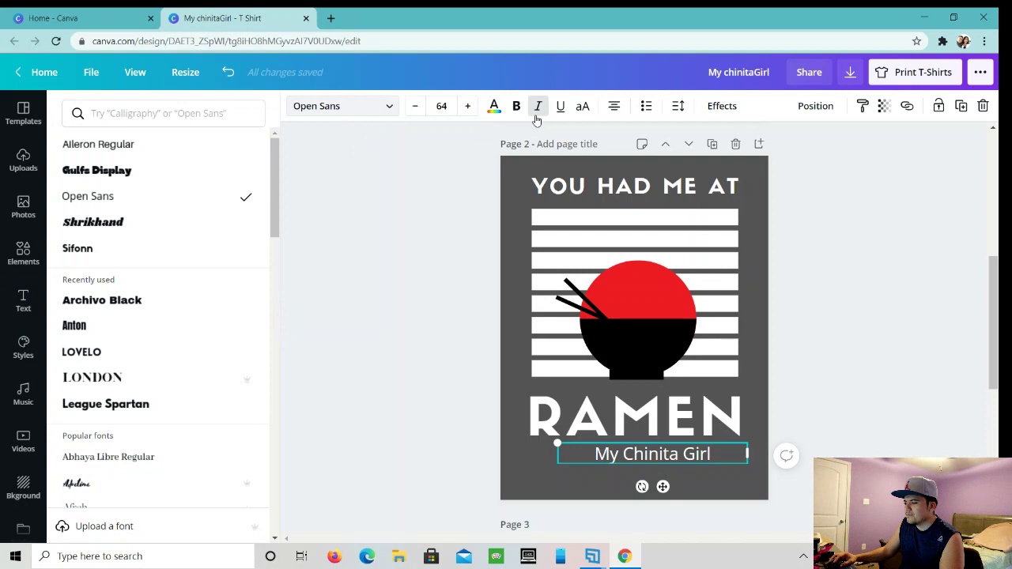
left_click(716, 108)
left_click(226, 178)
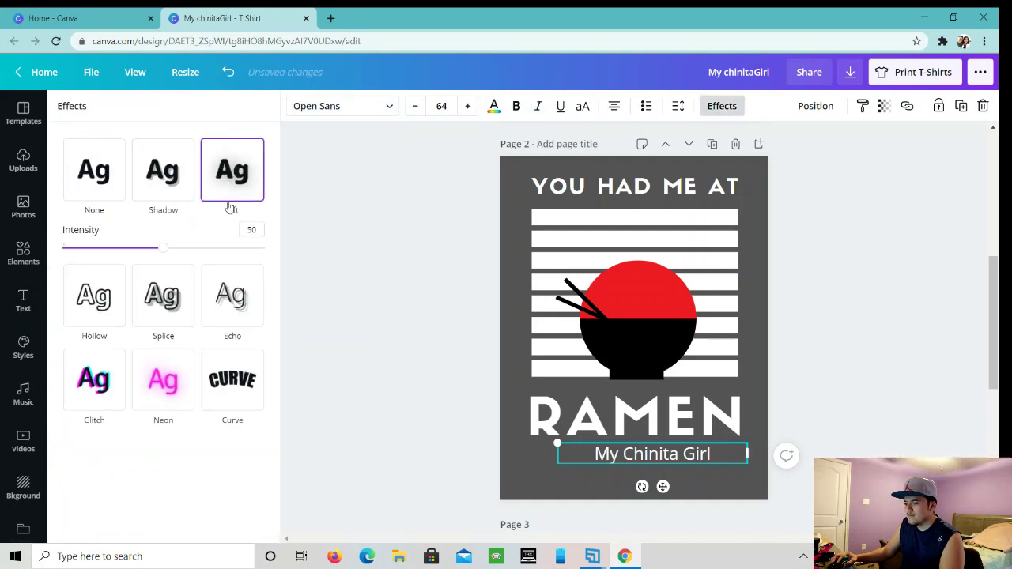
left_click_drag(227, 248, 247, 248)
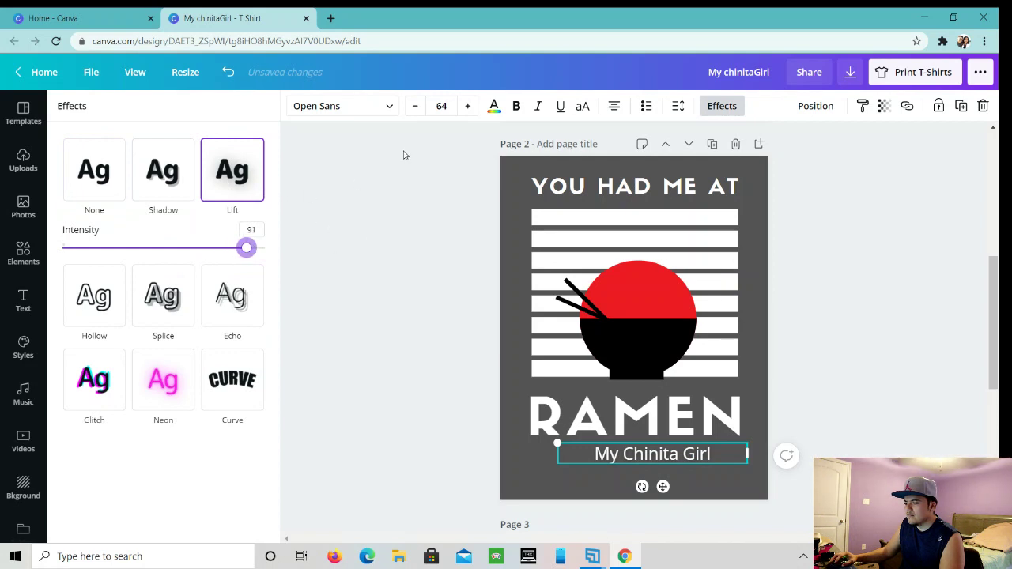
- Set the text in Shrikhand and nudge it slightly lower under RAMEN
left_click(365, 109)
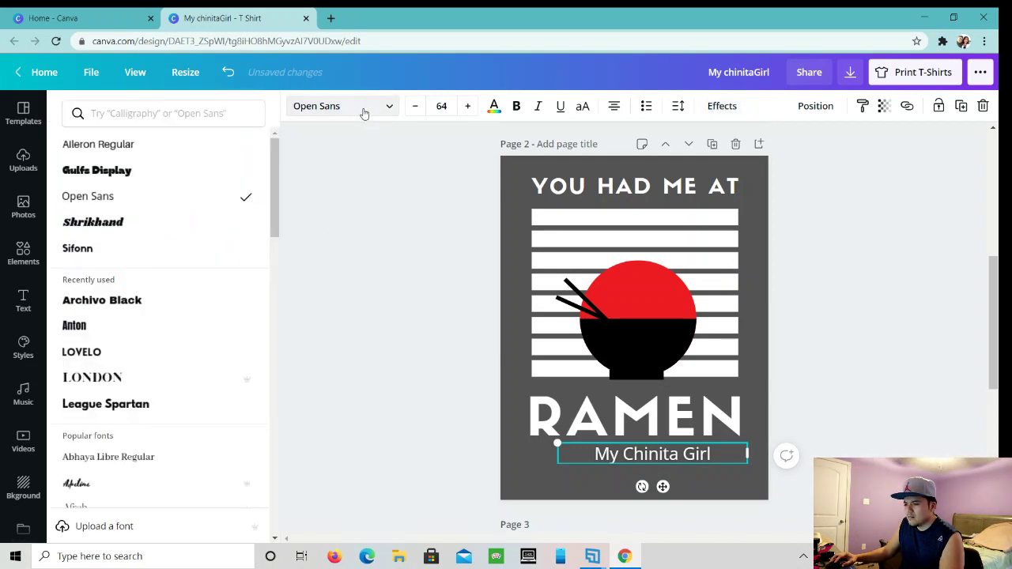
left_click(206, 227)
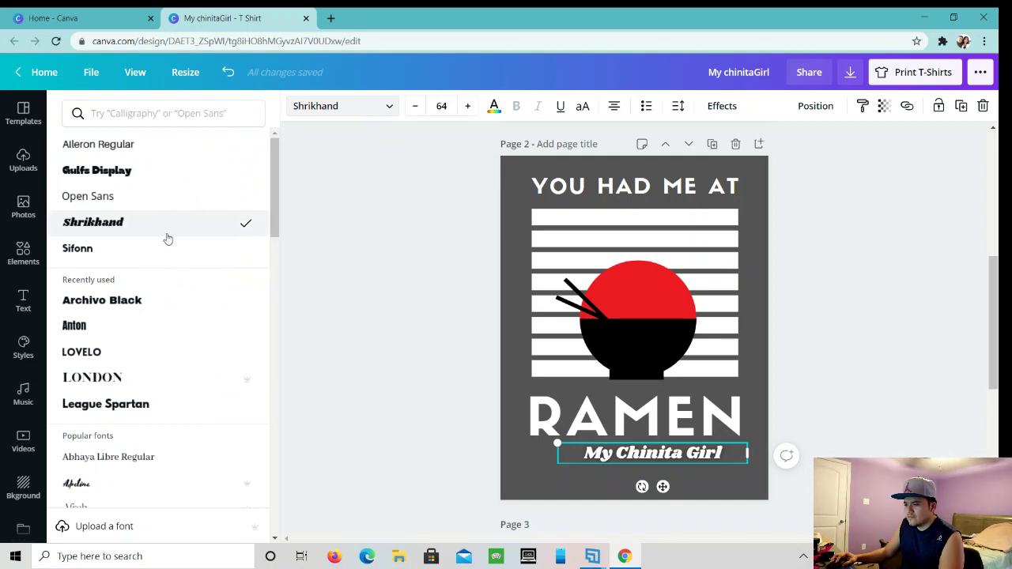
left_click(327, 289)
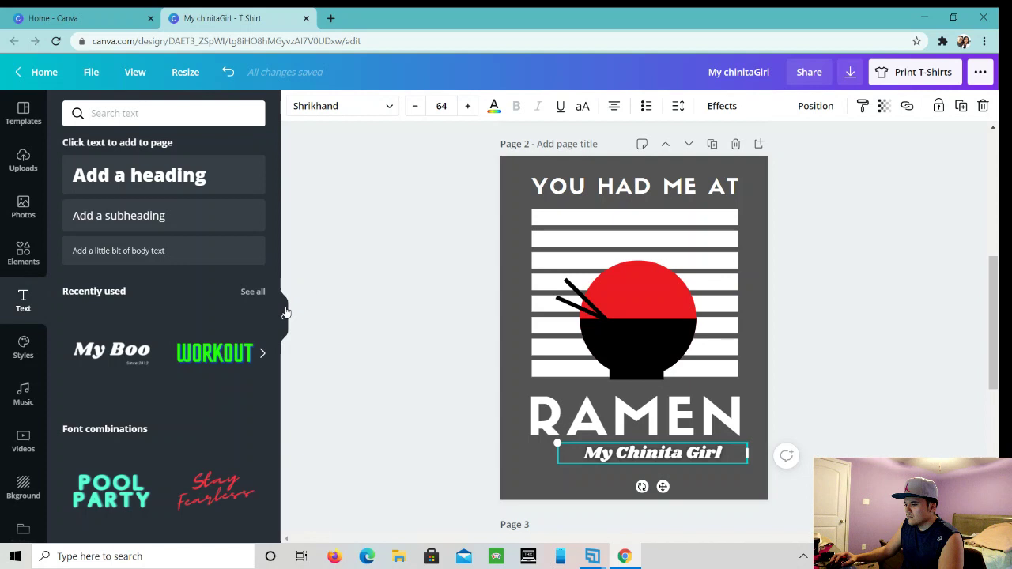
left_click_drag(647, 464, 641, 473)
double_click(647, 472)
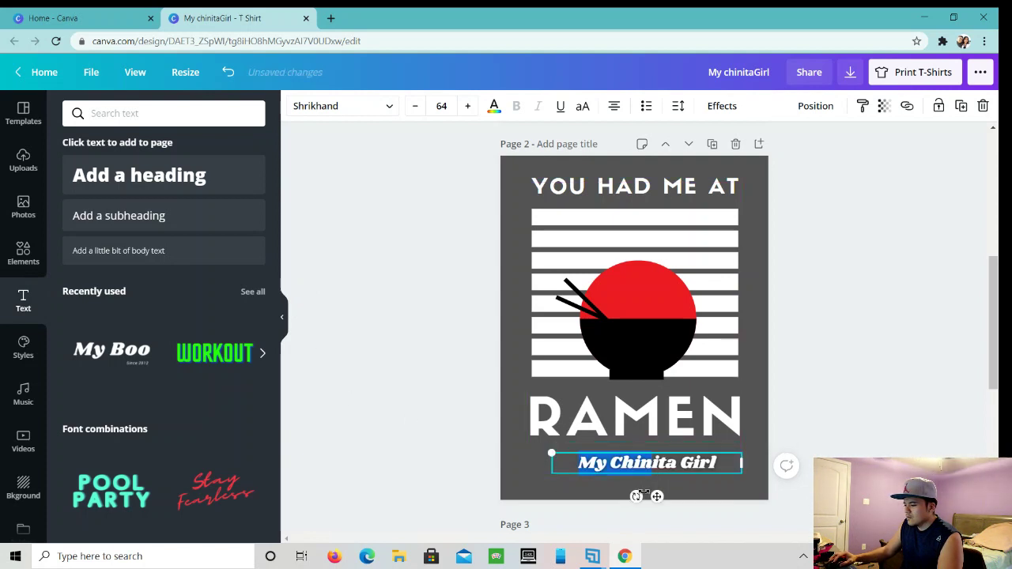
left_click_drag(656, 497, 646, 497)
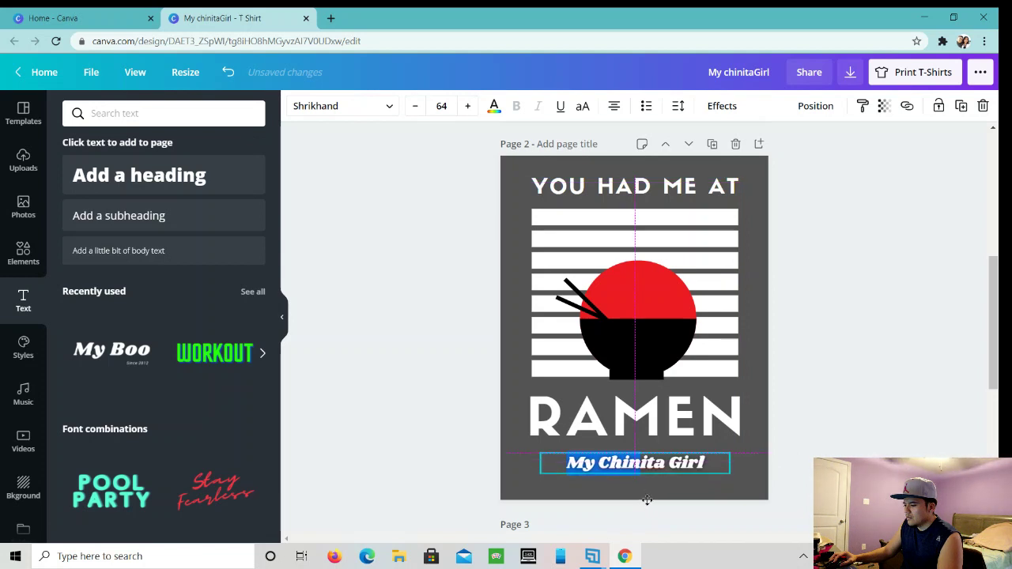
left_click(423, 444)
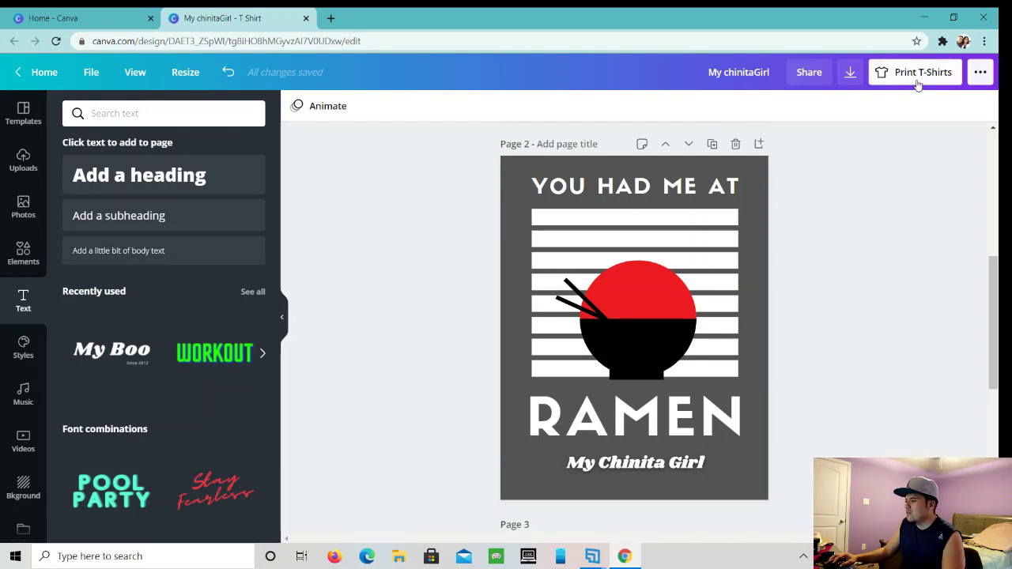
- Bring up the ••• publish menu and browse the Print products such as T-Shirts and Mugs
left_click(981, 72)
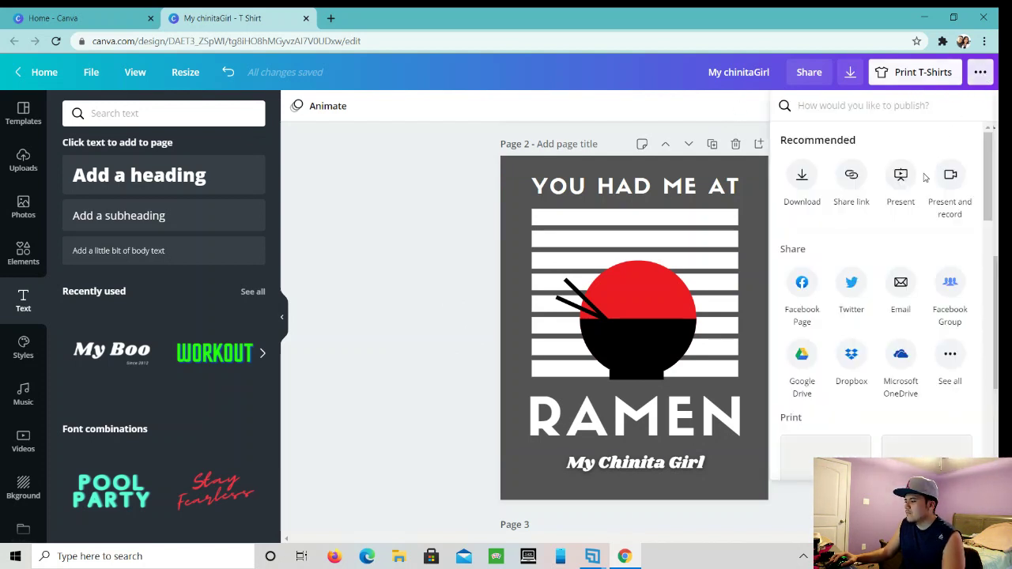
scroll(941, 230, "down", 3)
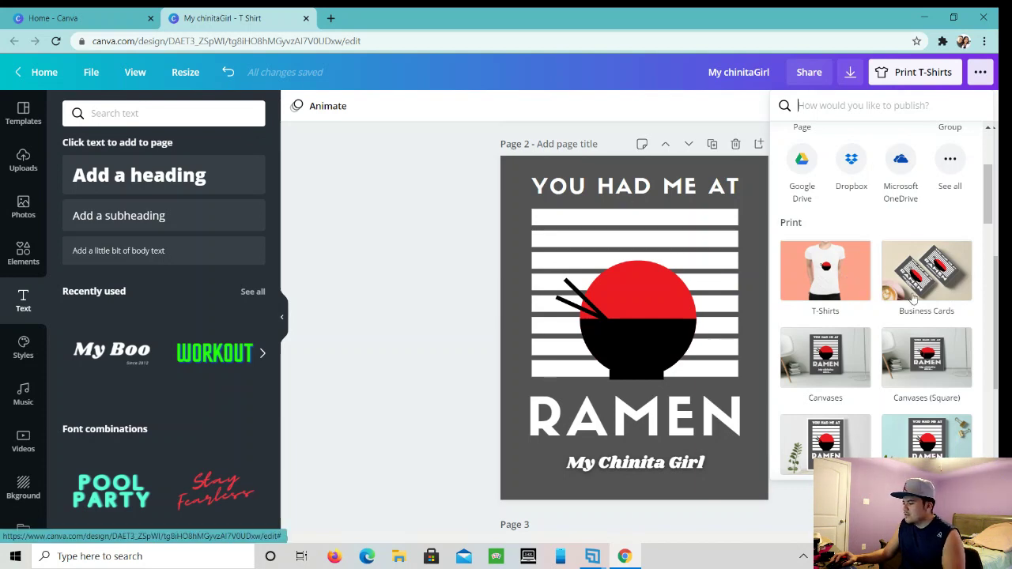
scroll(938, 291, "down", 3)
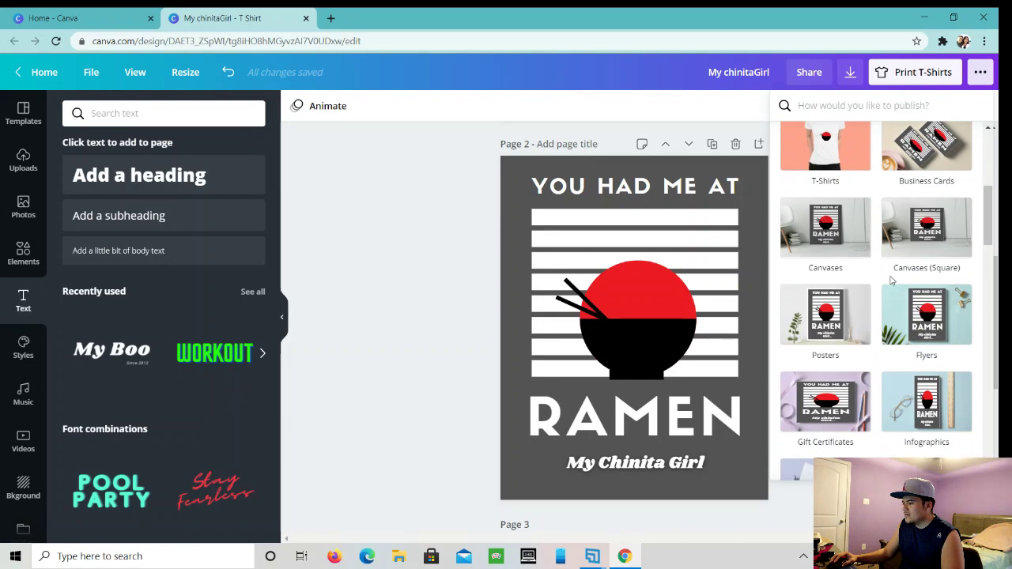
scroll(926, 291, "down", 3)
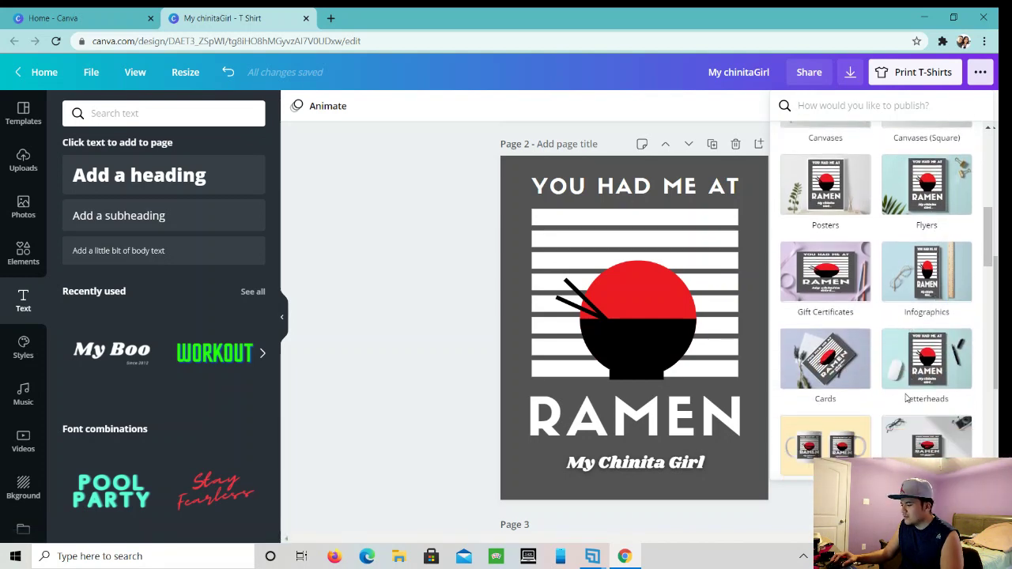
scroll(907, 398, "down", 3)
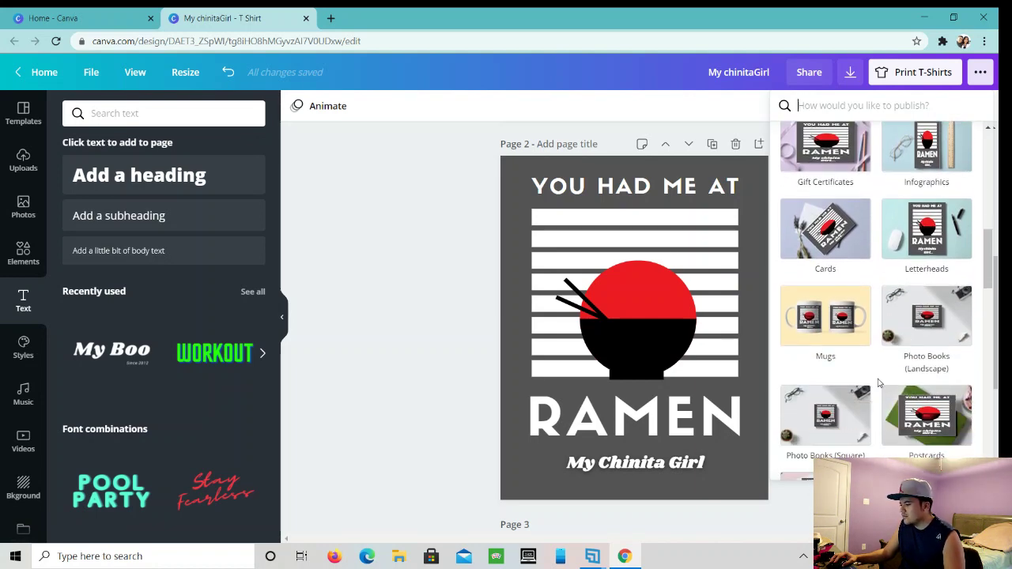
scroll(878, 383, "down", 3)
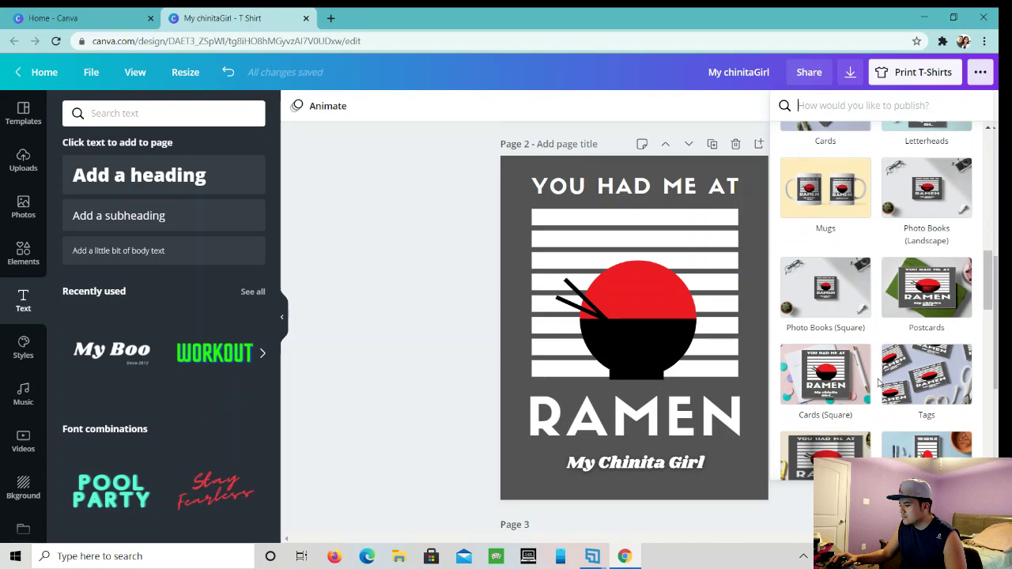
scroll(878, 383, "down", 3)
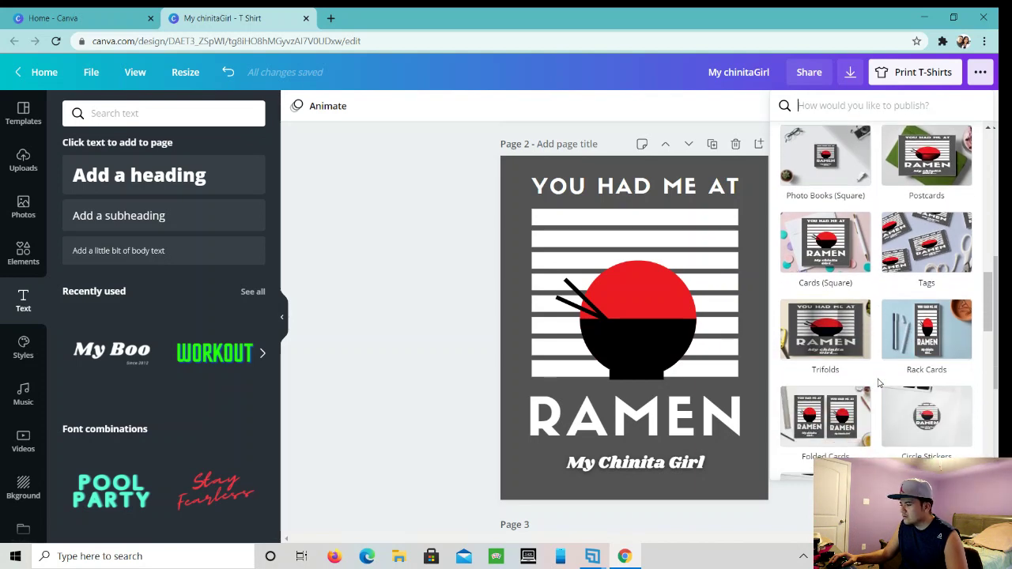
scroll(877, 383, "down", 3)
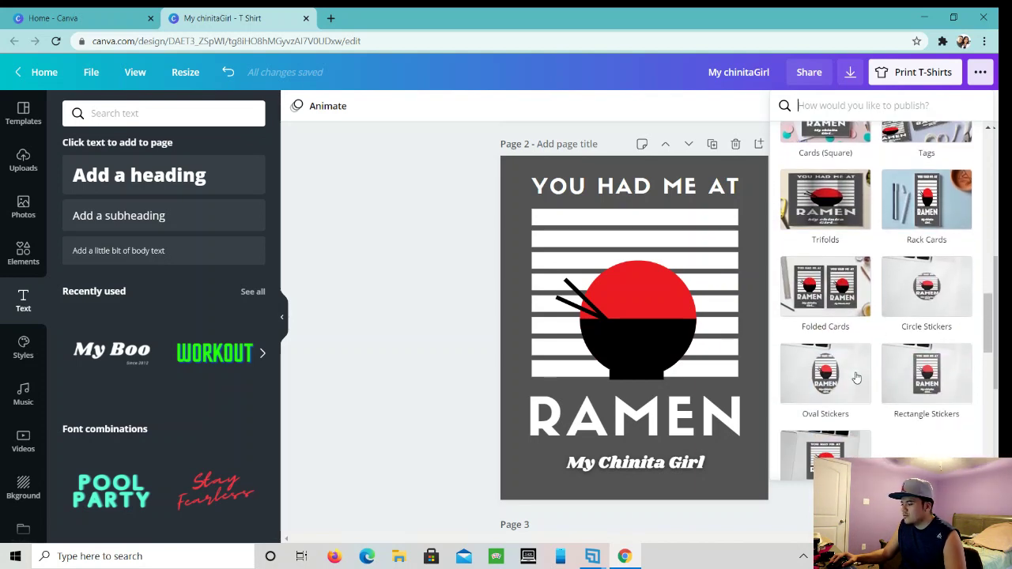
scroll(879, 374, "down", 2)
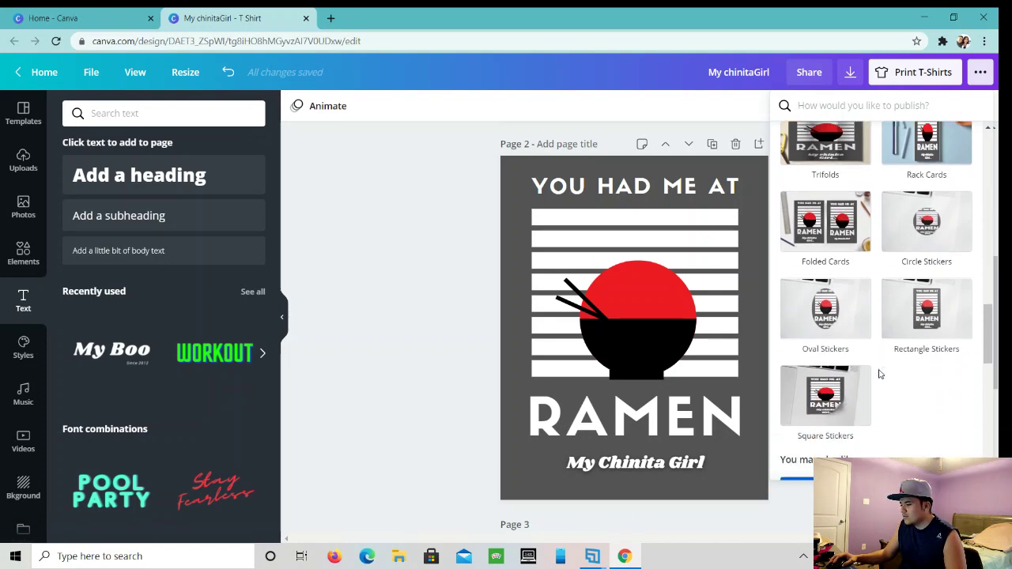
scroll(879, 374, "down", 7)
scroll(879, 374, "up", 10)
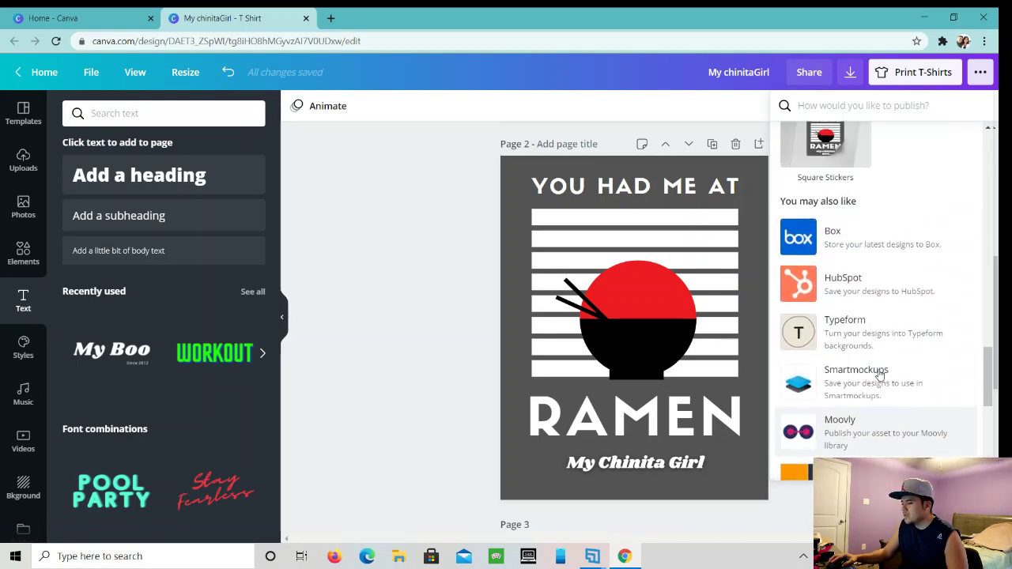
scroll(879, 374, "up", 10)
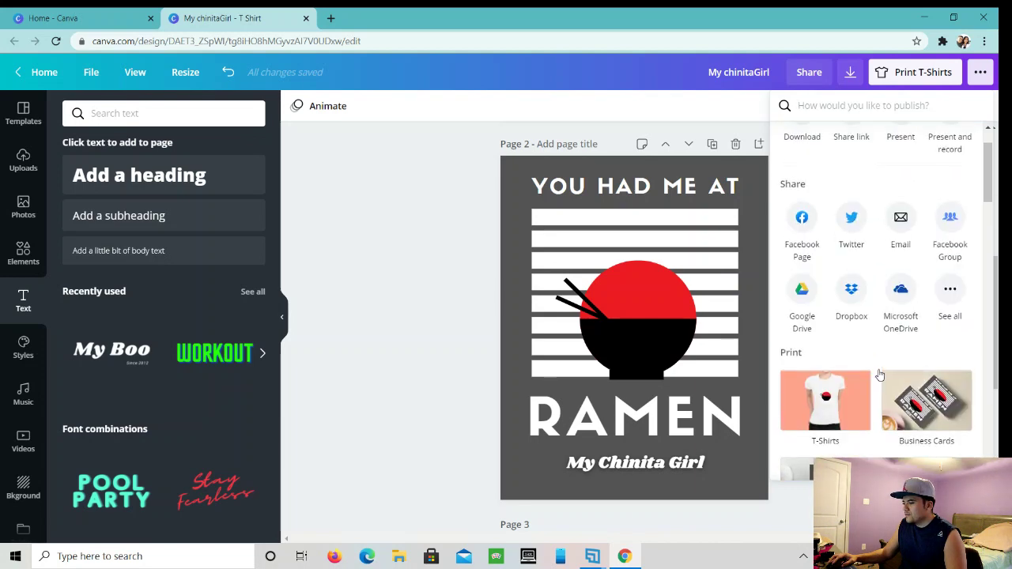
- Start a T-Shirts print order and enlarge the browser window
left_click(844, 414)
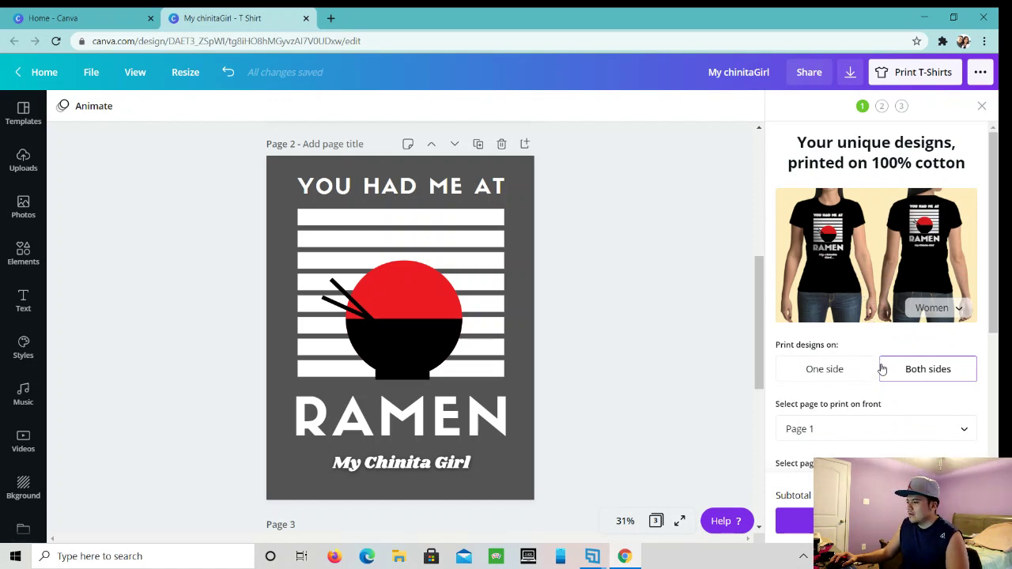
left_click(954, 17)
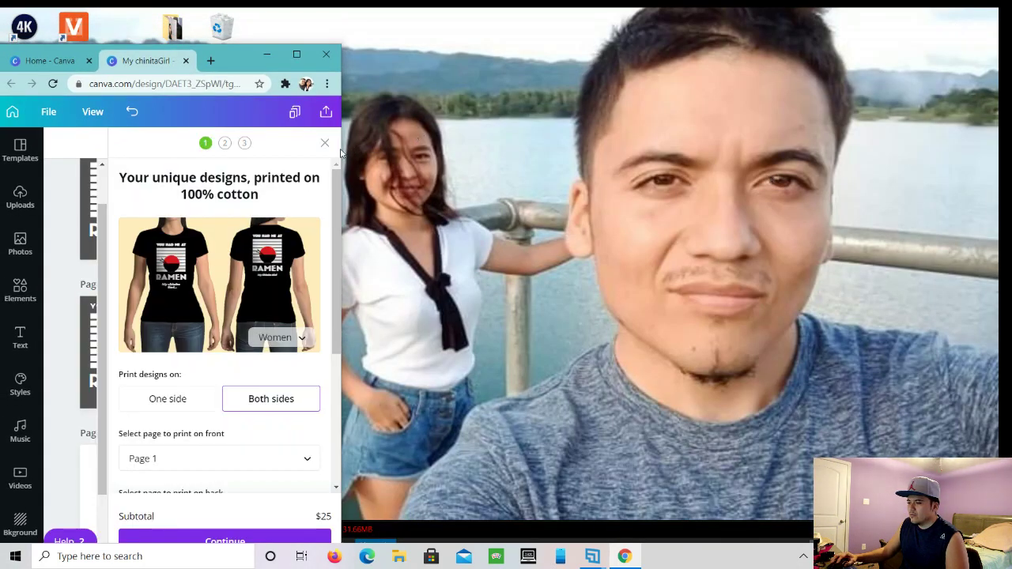
left_click_drag(343, 146, 748, 114)
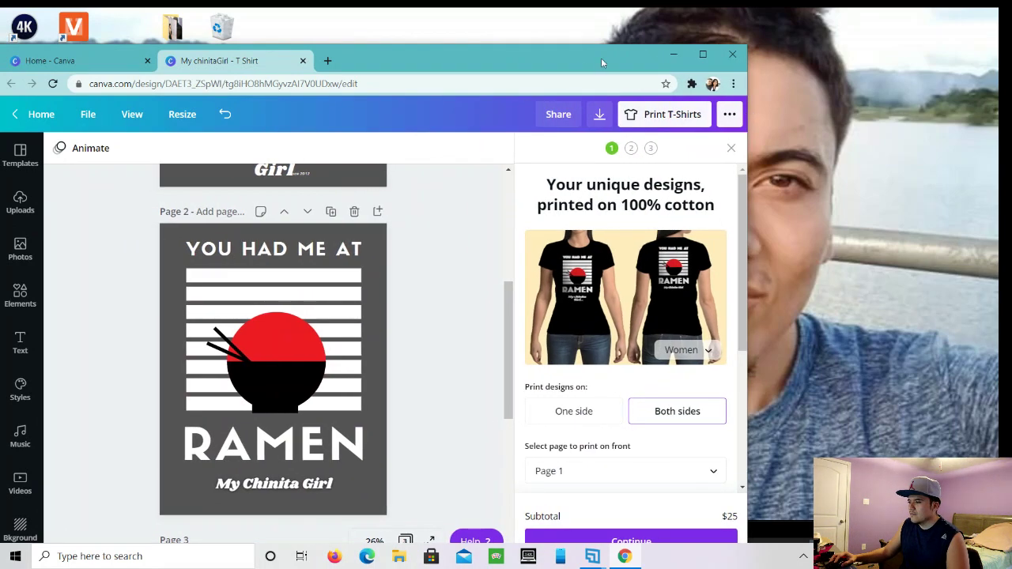
left_click_drag(578, 46, 578, 8)
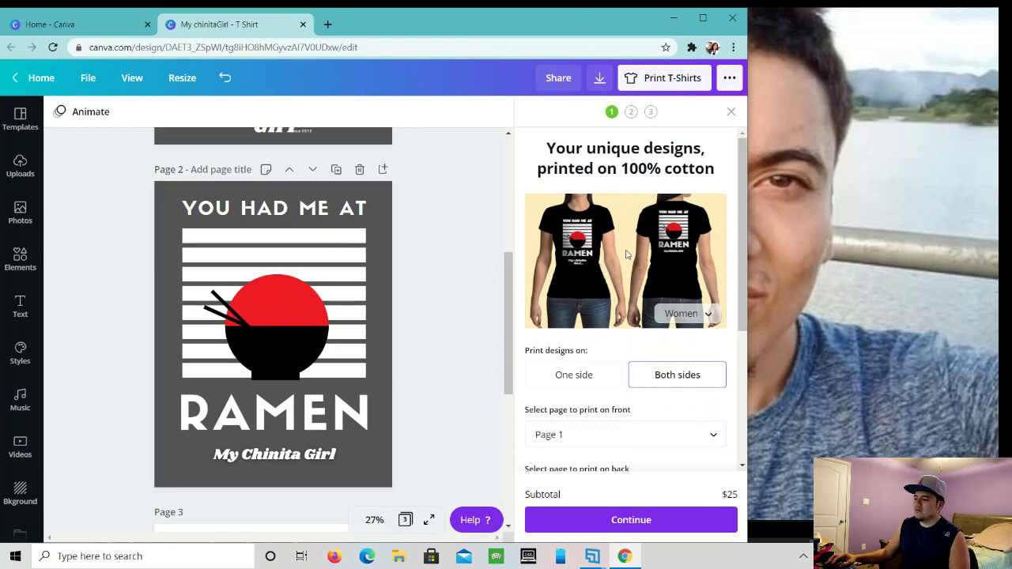
- Print on both sides in Men's style, after previewing Toddler and Youth styles
left_click(601, 384)
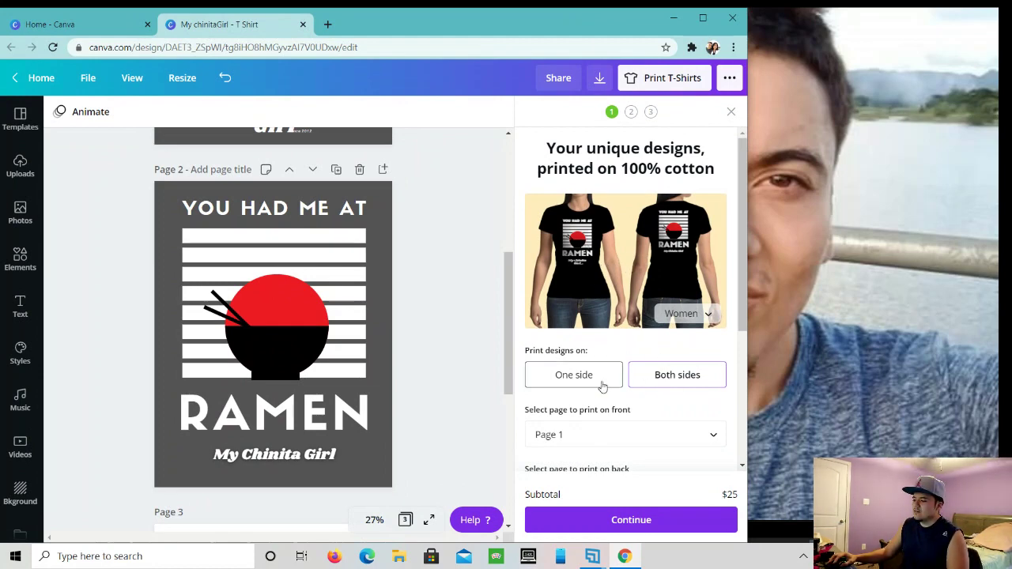
left_click(653, 387)
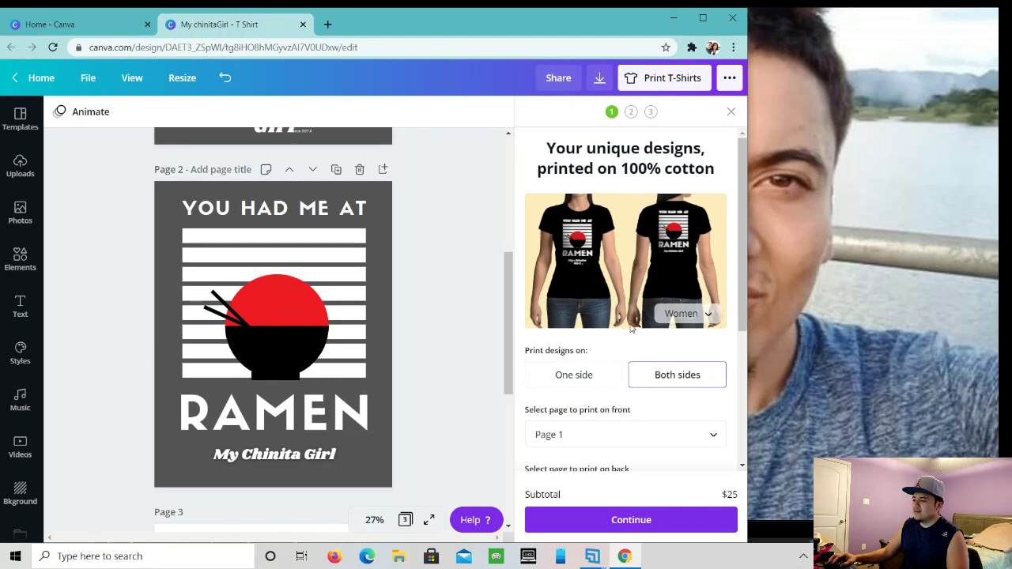
left_click(669, 321)
left_click(669, 299)
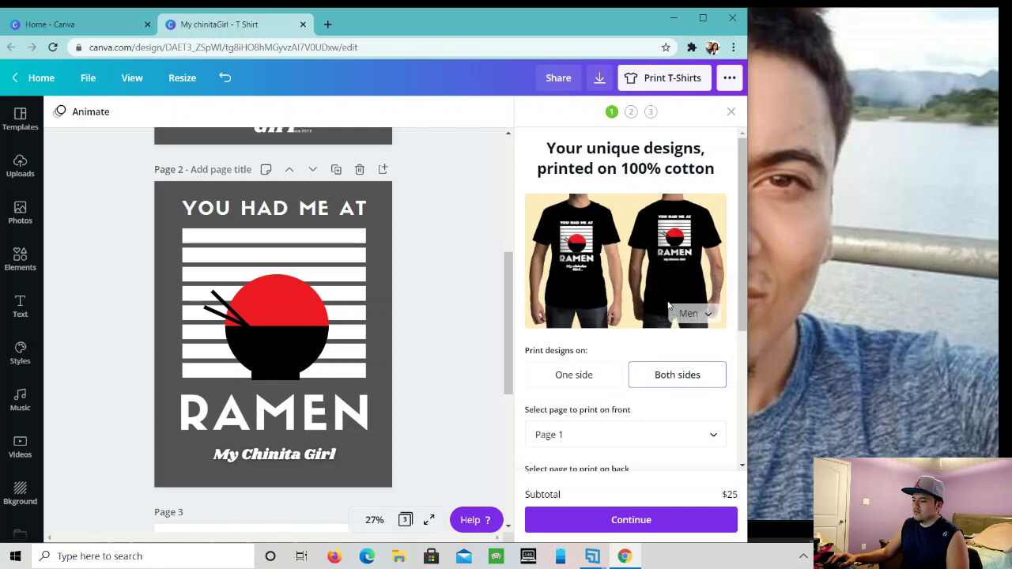
left_click(688, 310)
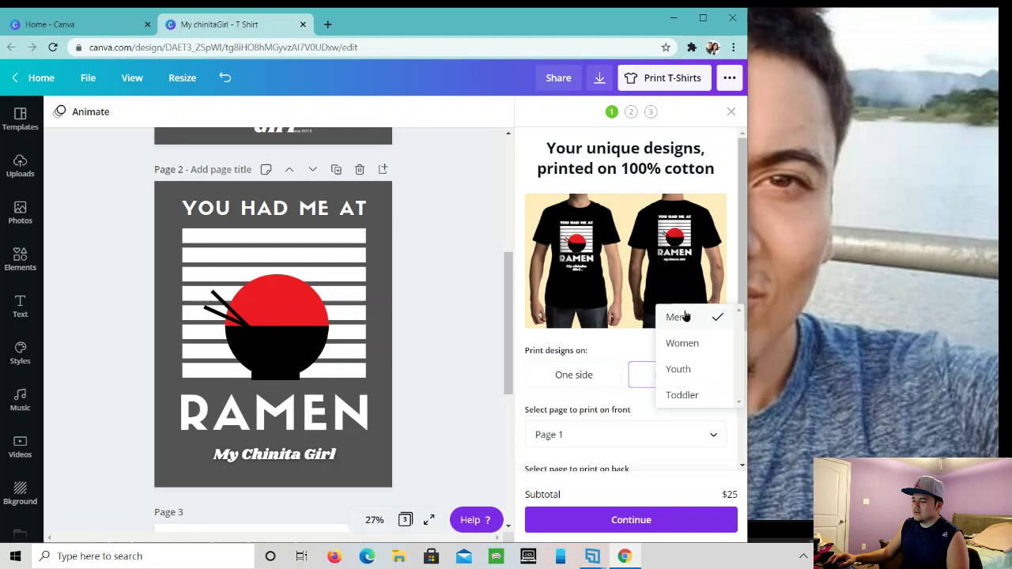
left_click(684, 393)
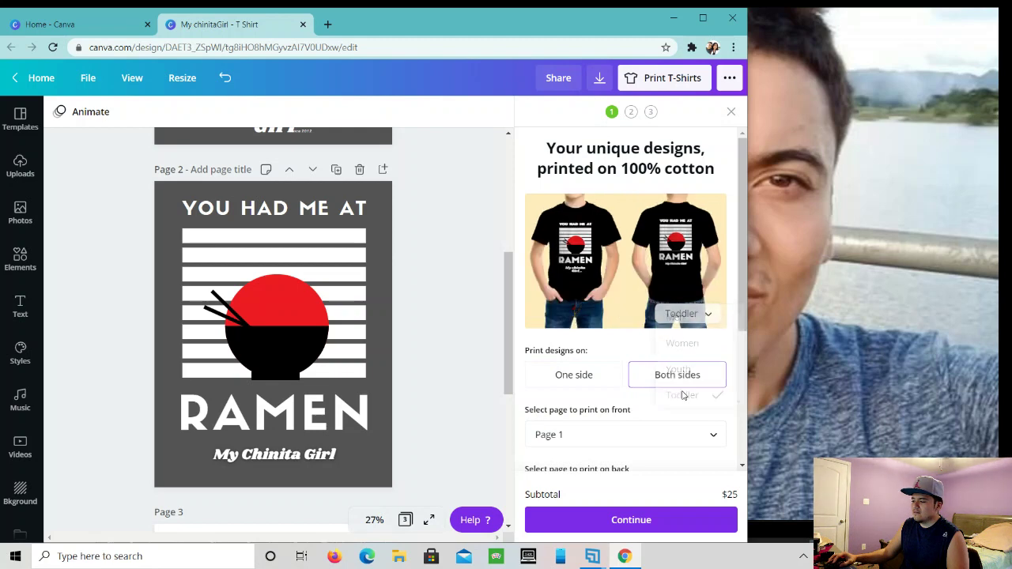
left_click(681, 316)
left_click(685, 291)
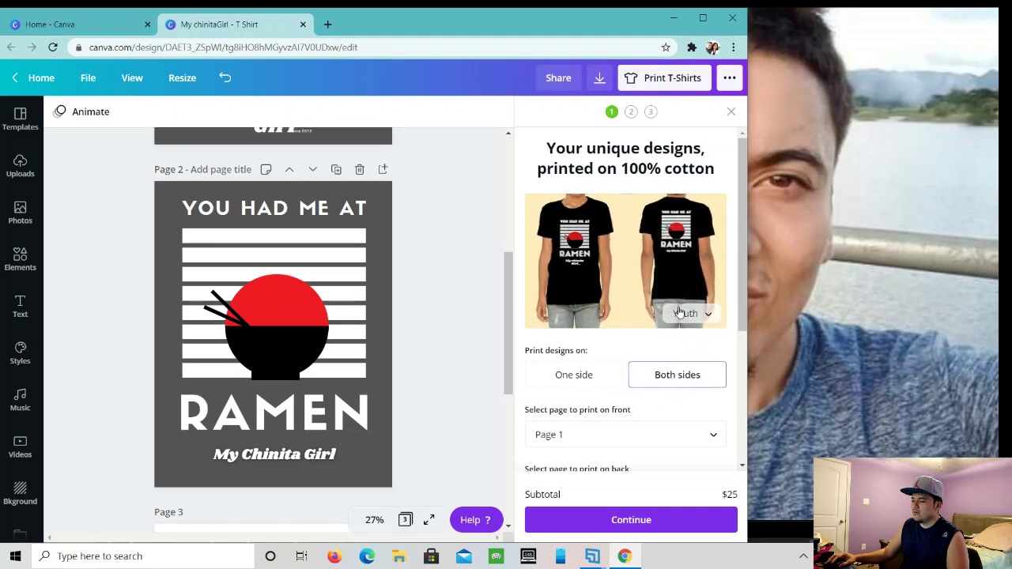
left_click(680, 316)
left_click(674, 267)
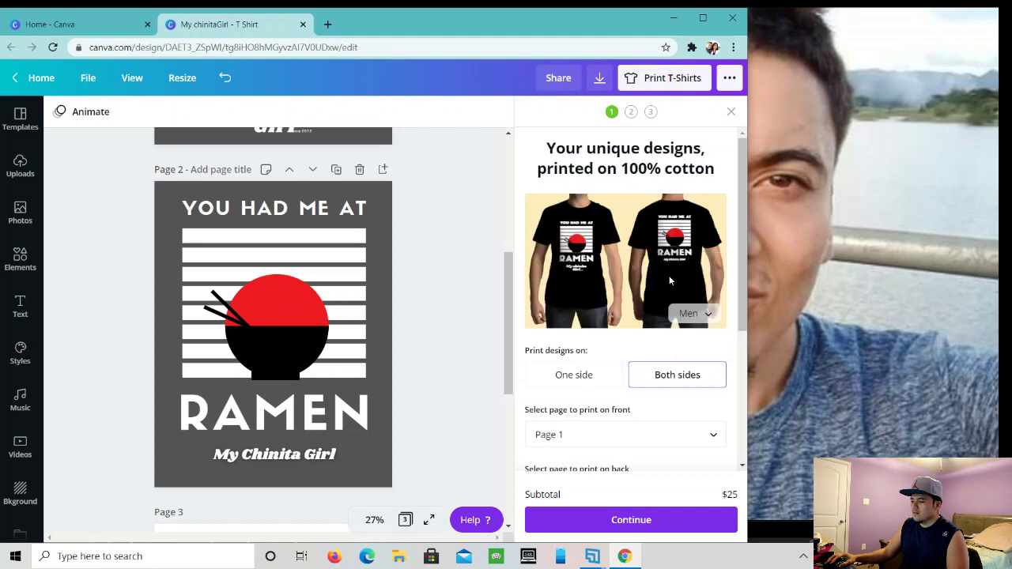
scroll(312, 345, "up", 3)
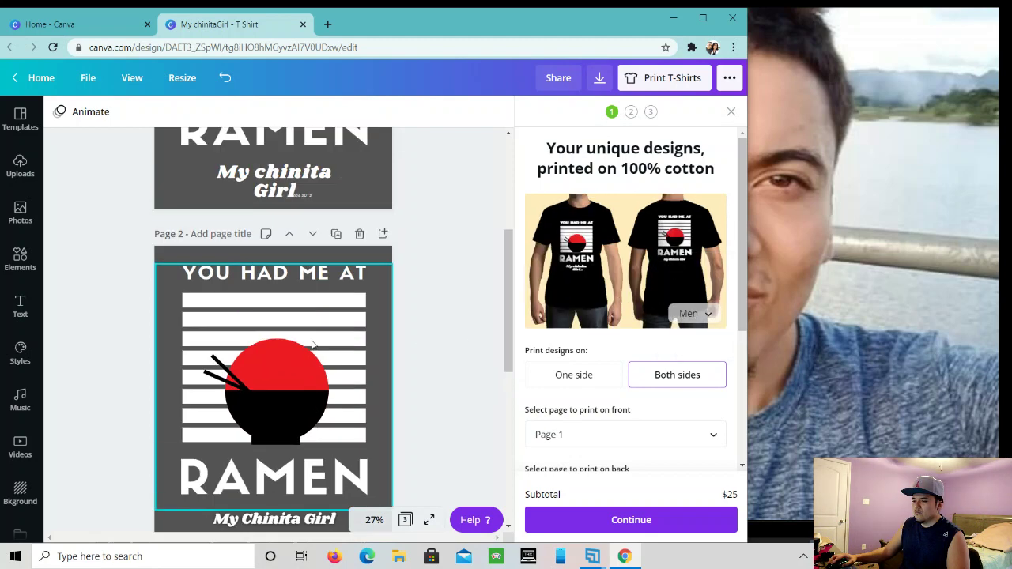
scroll(358, 390, "down", 3)
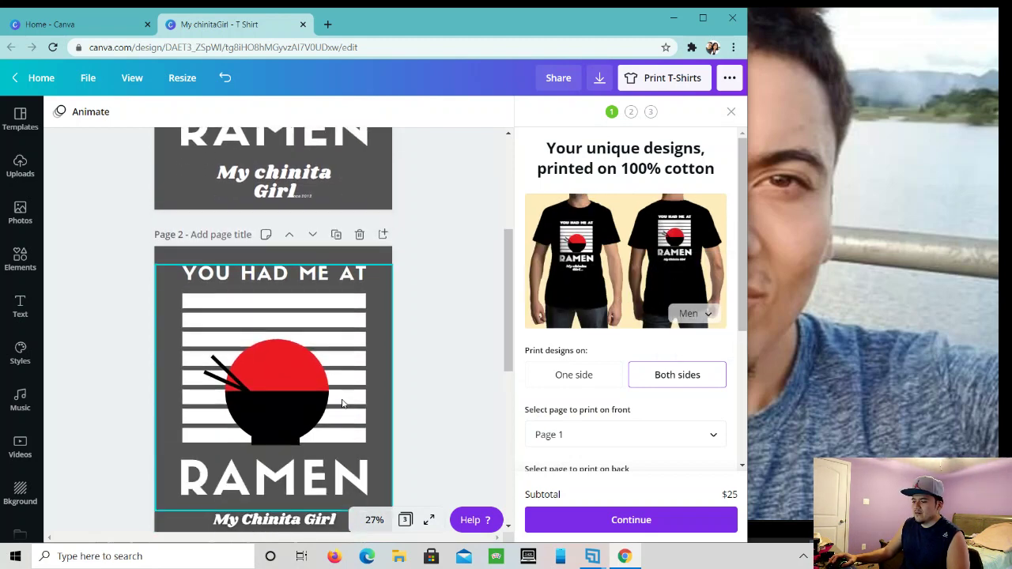
scroll(342, 404, "down", 3)
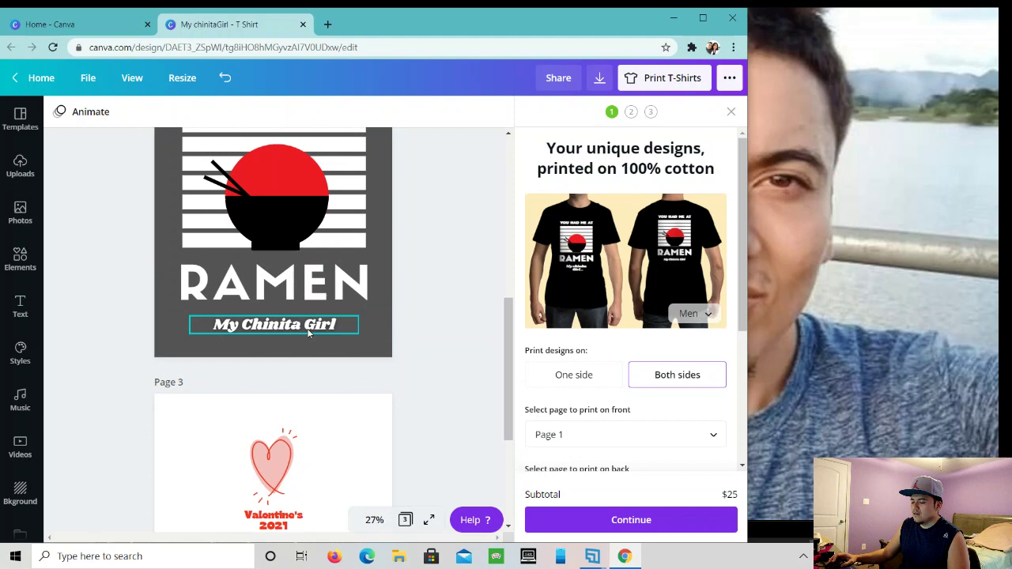
scroll(309, 333, "up", 4)
scroll(411, 423, "down", 1)
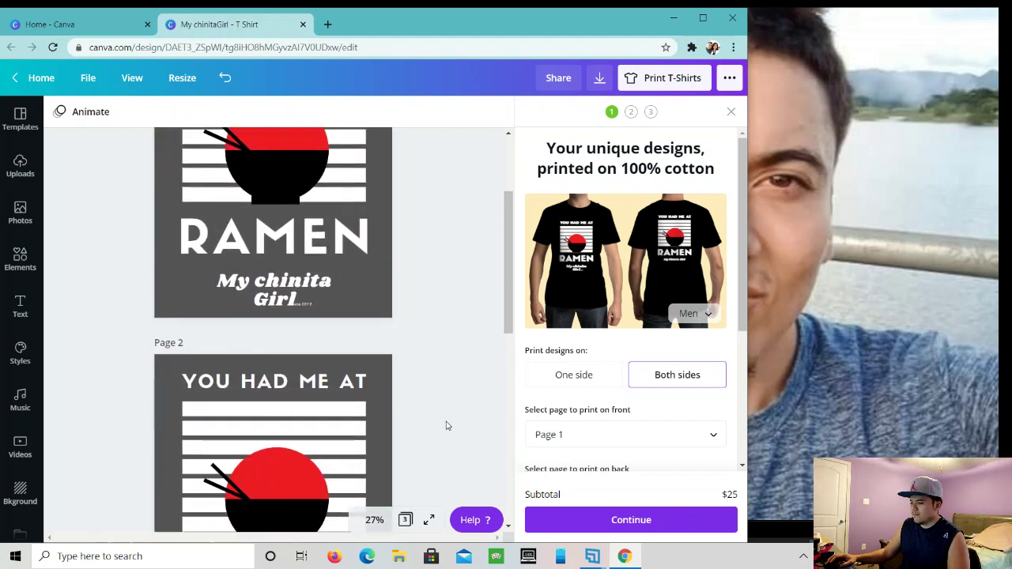
scroll(446, 426, "down", 1)
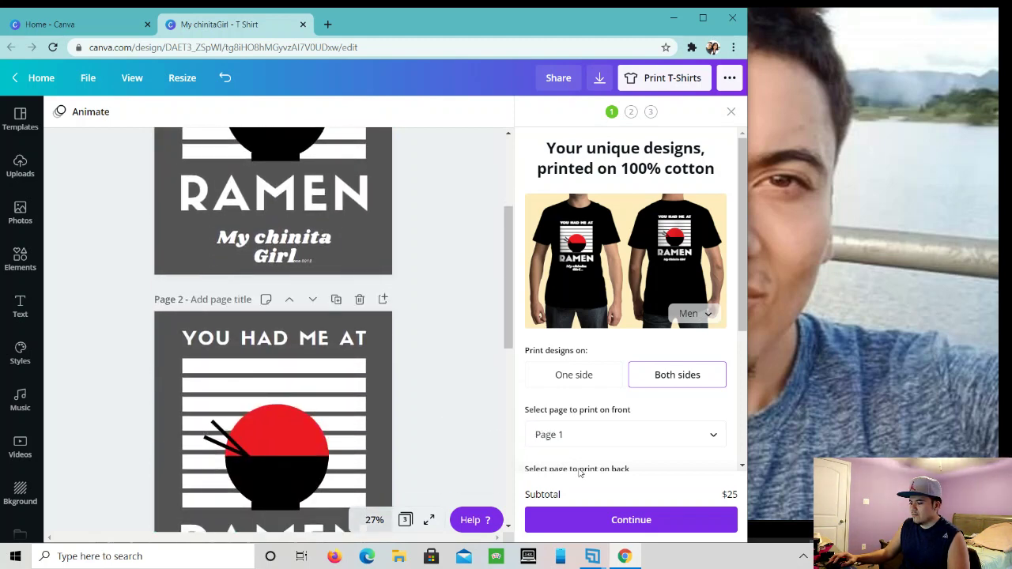
scroll(606, 467, "down", 3)
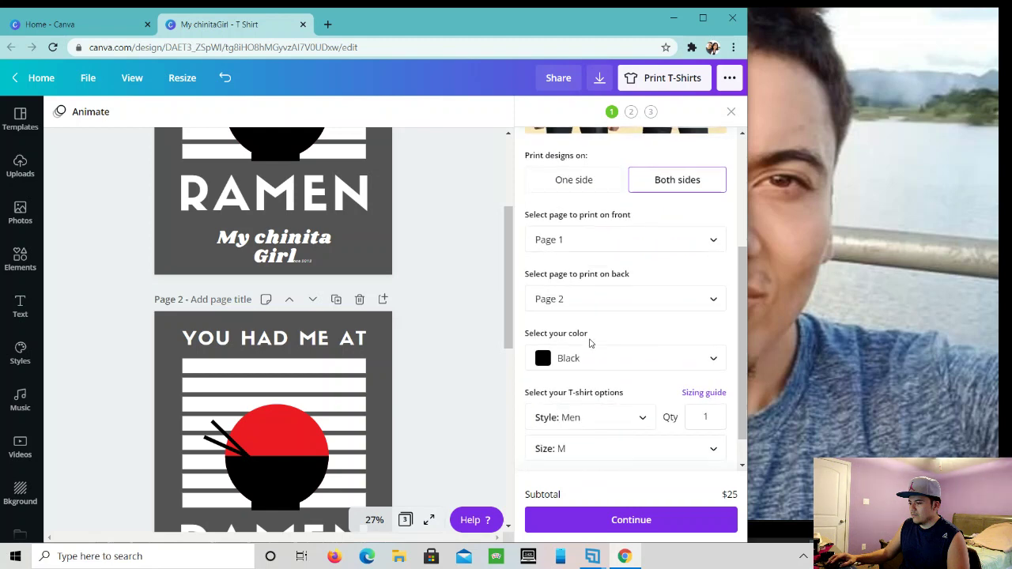
scroll(445, 388, "up", 3)
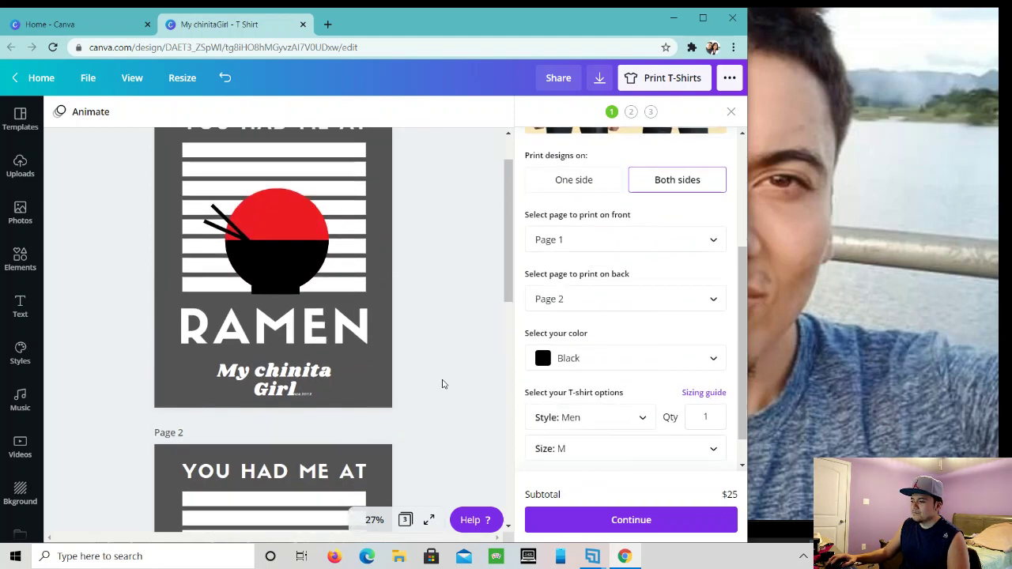
scroll(593, 392, "up", 3)
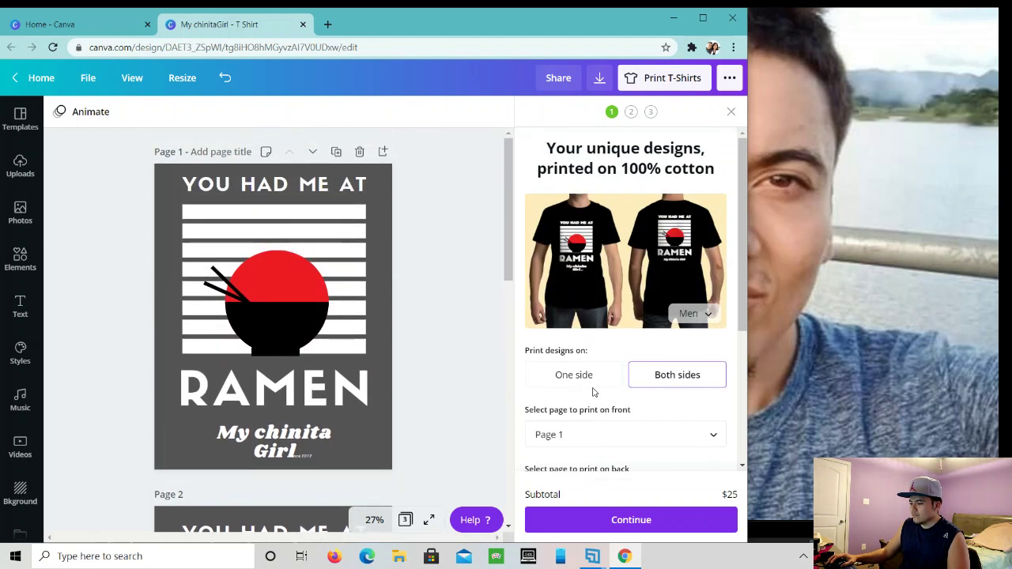
scroll(587, 408, "down", 3)
- Choose Navy as the T-shirt colour after briefly trying White
left_click(552, 360)
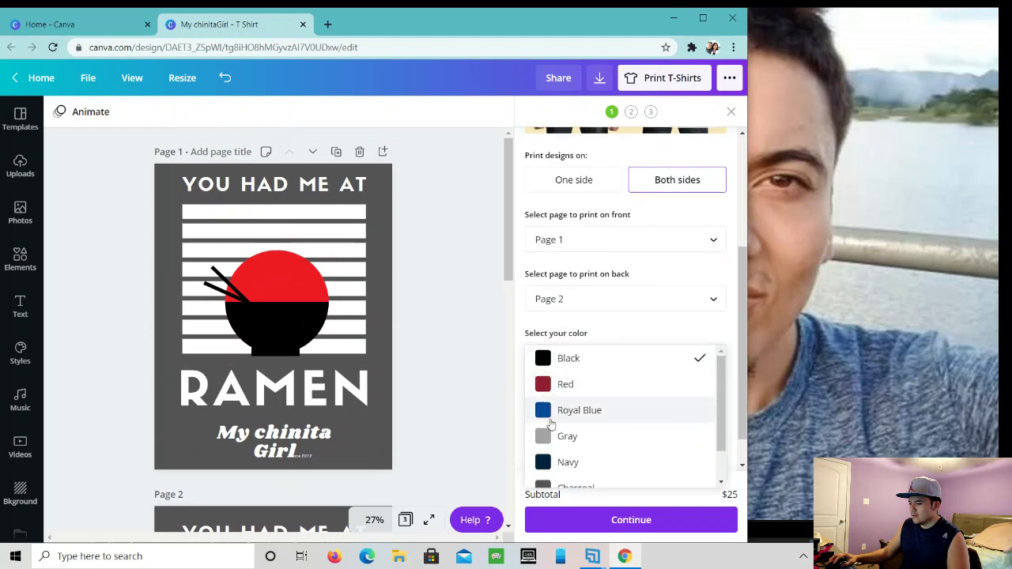
scroll(553, 431, "down", 2)
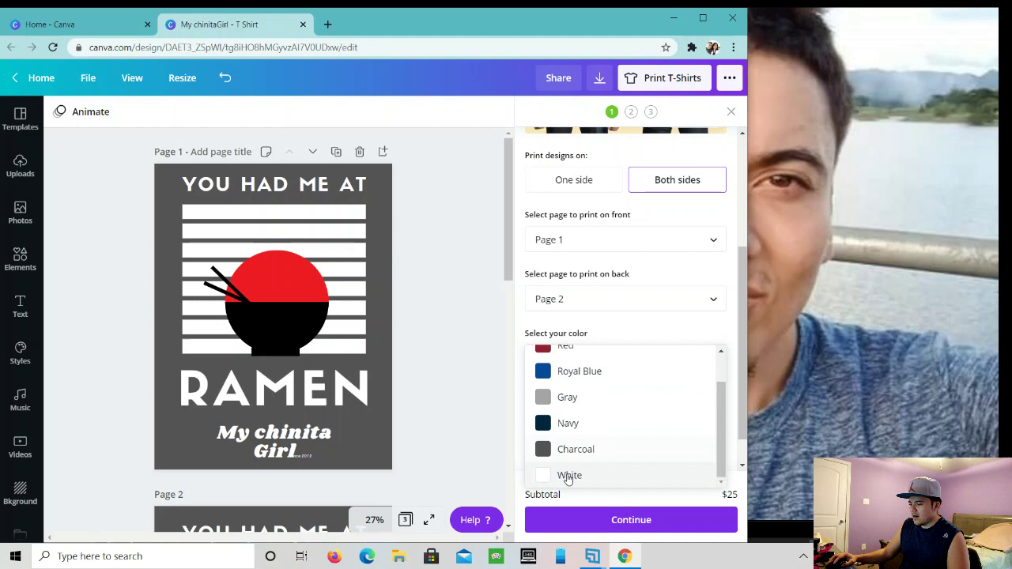
left_click(567, 475)
scroll(579, 429, "up", 3)
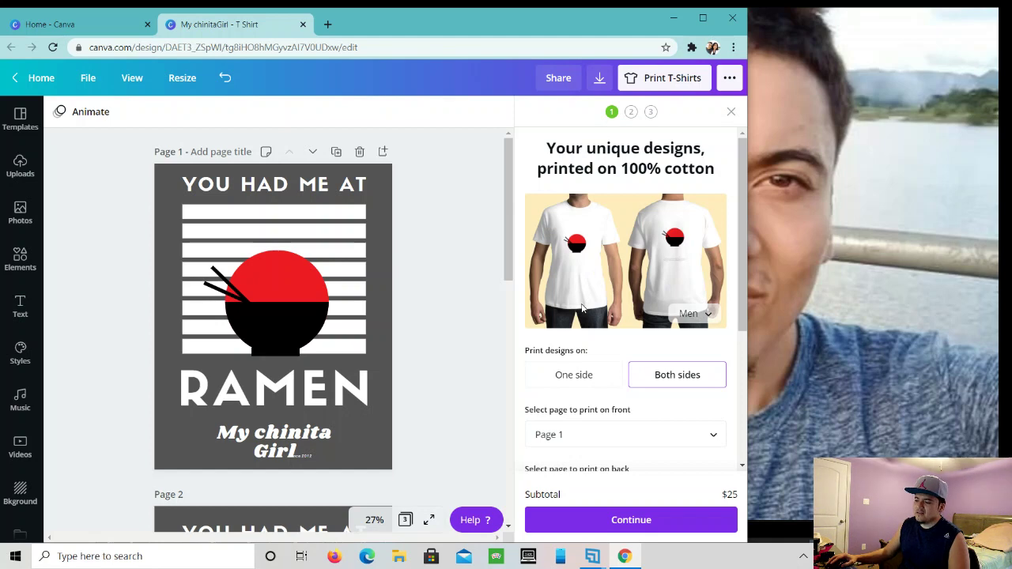
scroll(541, 370, "down", 3)
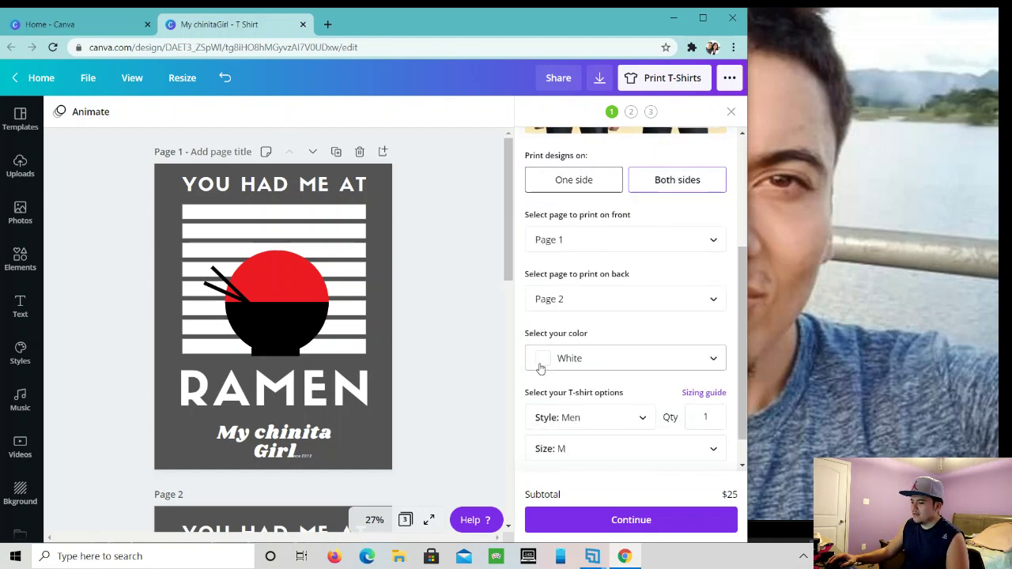
left_click(559, 360)
left_click(554, 306)
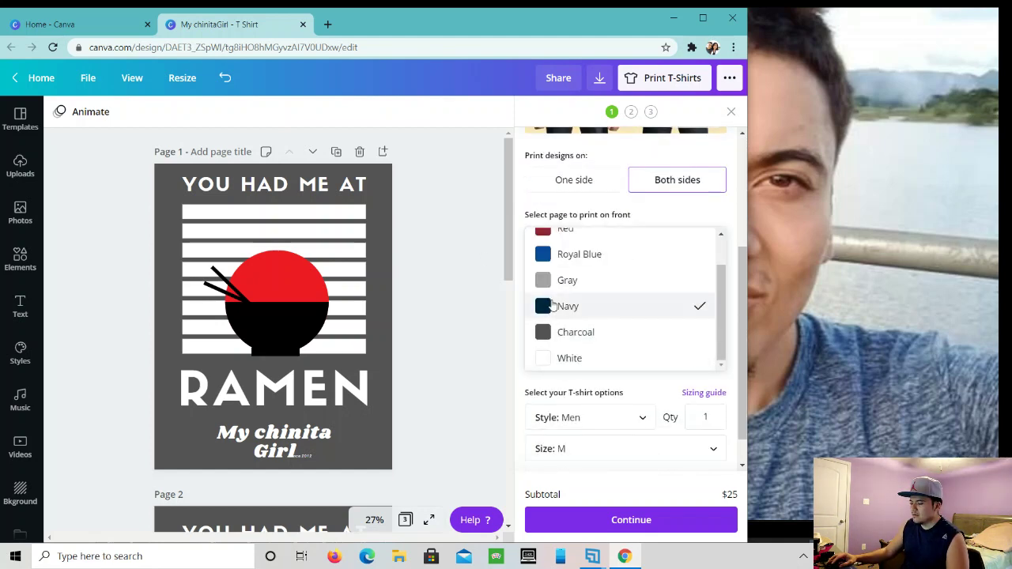
scroll(583, 354, "up", 5)
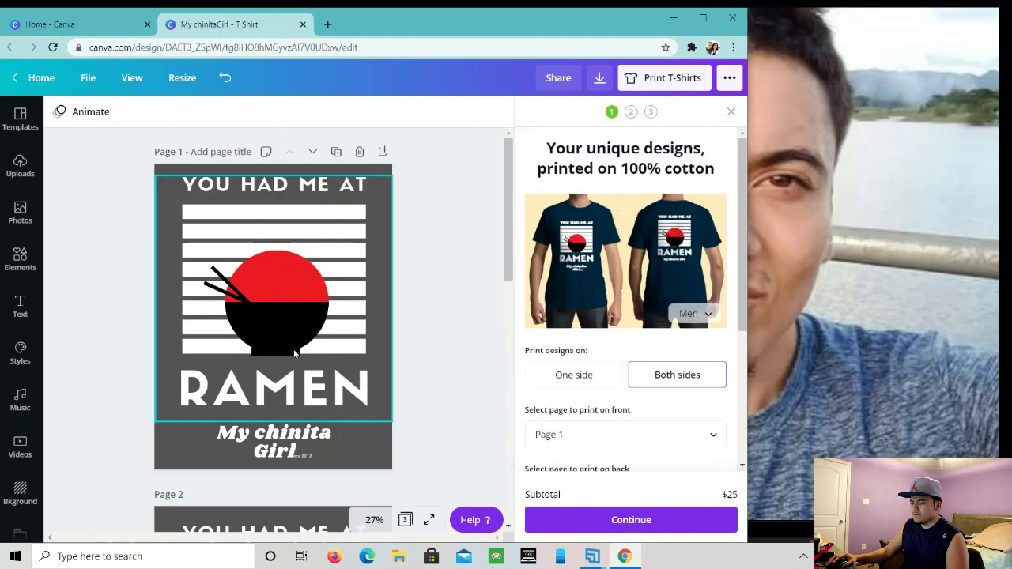
scroll(293, 347, "down", 5)
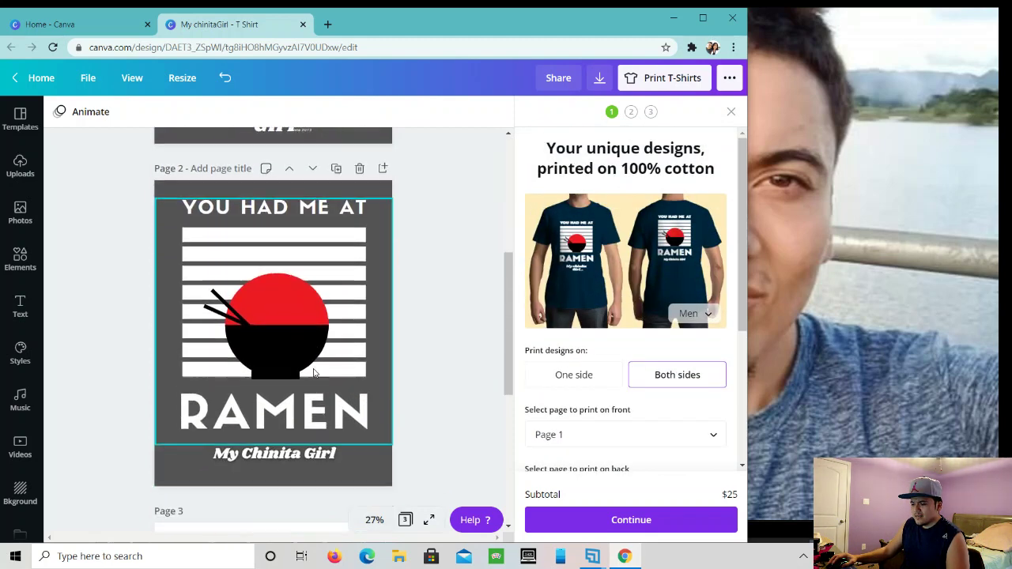
- Scroll through the design to page 3's Valentine's 2021 heart, selecting page 2's RAMEN heading on the way
scroll(313, 372, "down", 2)
scroll(313, 348, "up", 2)
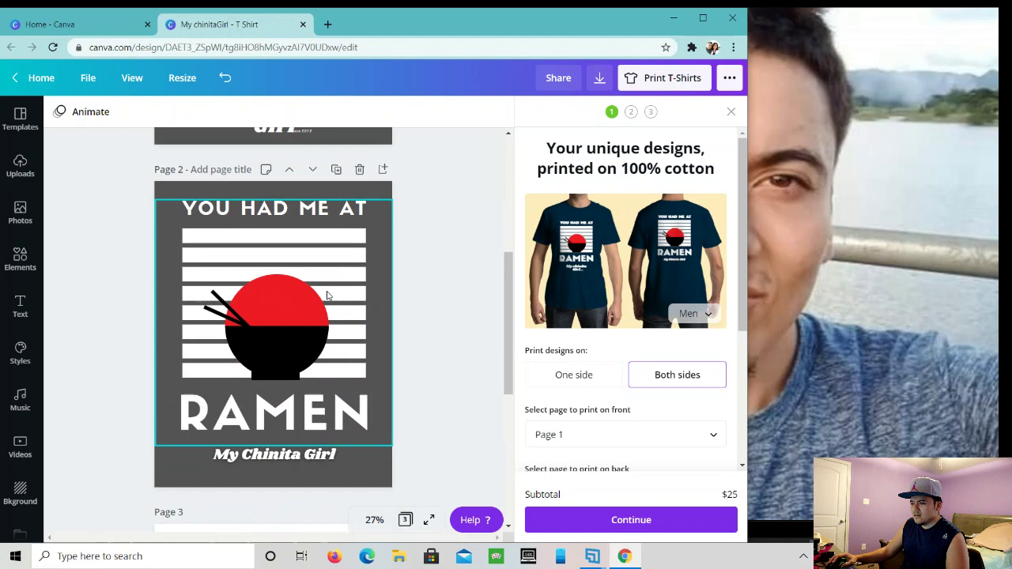
left_click(365, 455)
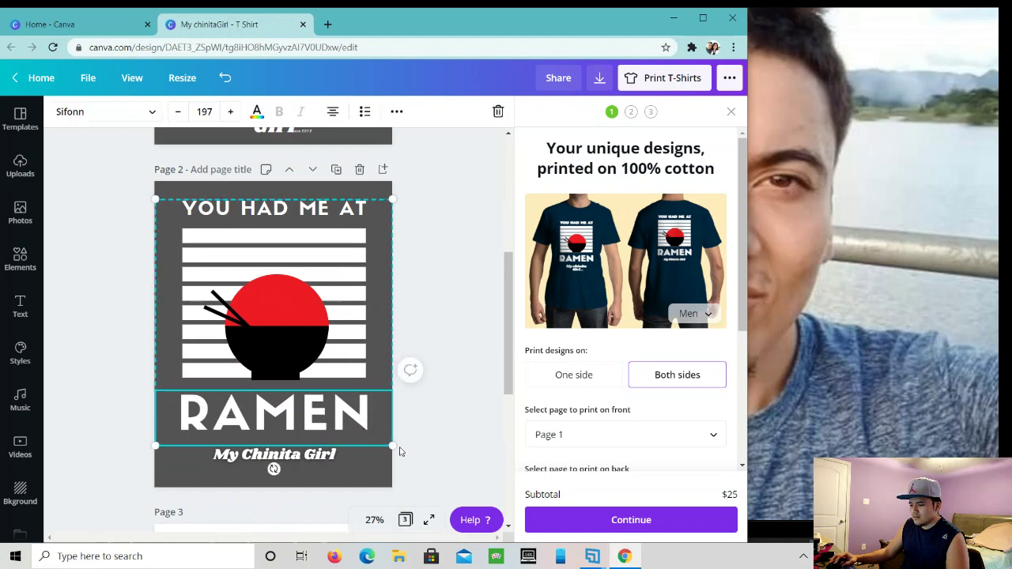
scroll(436, 433, "down", 3)
scroll(436, 434, "up", 4)
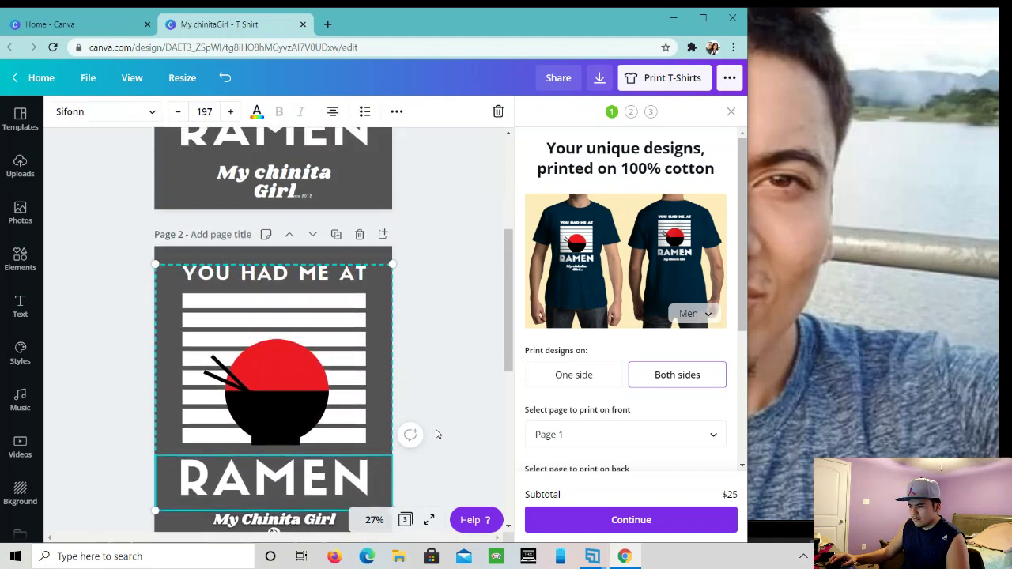
scroll(437, 431, "down", 4)
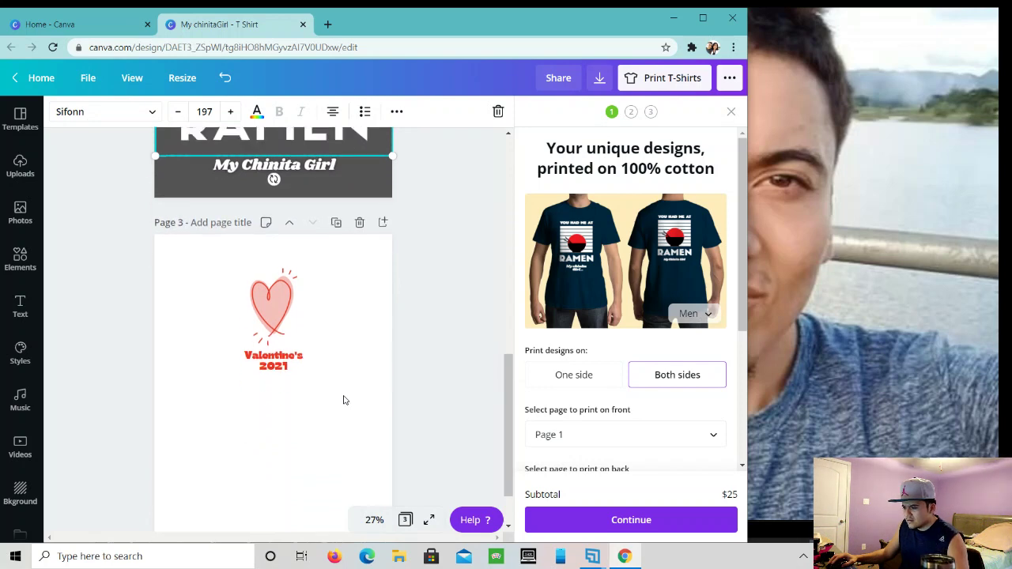
scroll(343, 400, "down", 1)
scroll(340, 364, "up", 2)
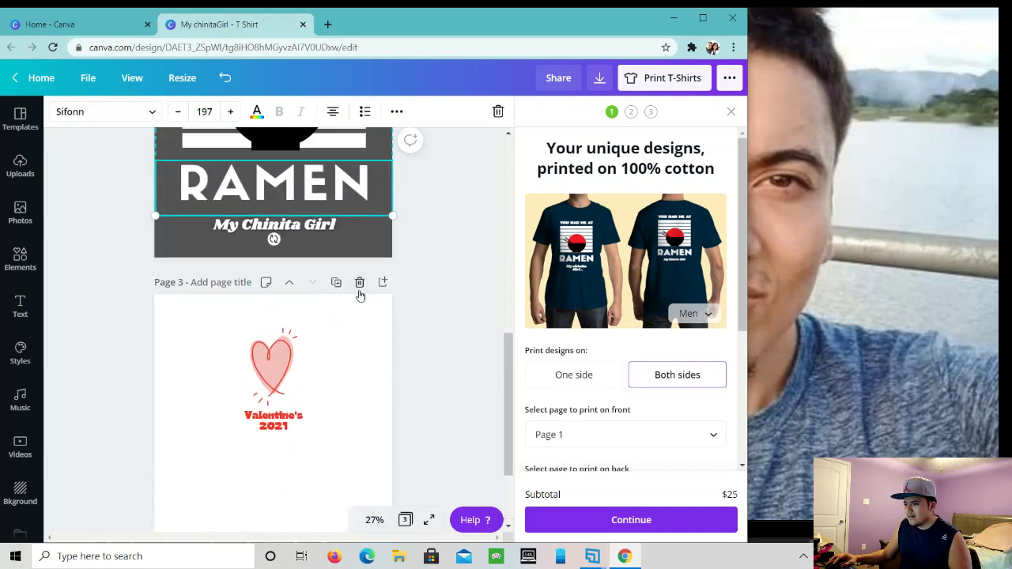
scroll(358, 294, "up", 3)
scroll(358, 295, "up", 2)
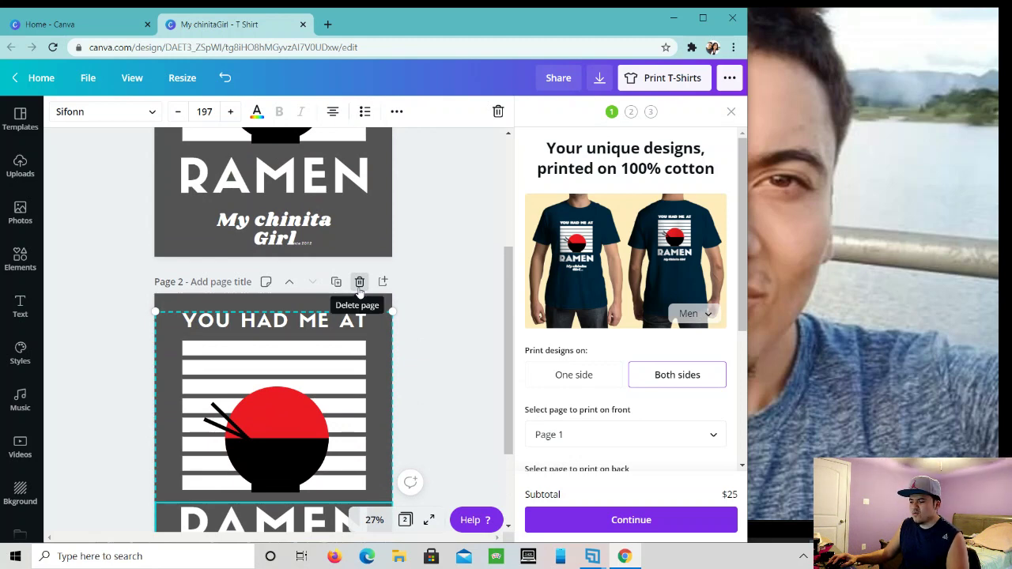
scroll(352, 345, "down", 2)
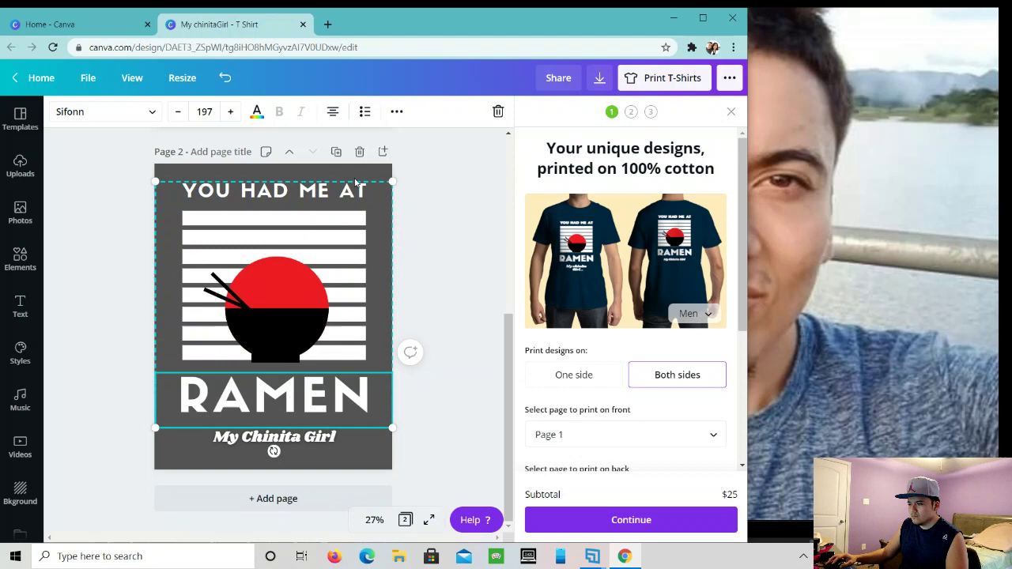
left_click(359, 152)
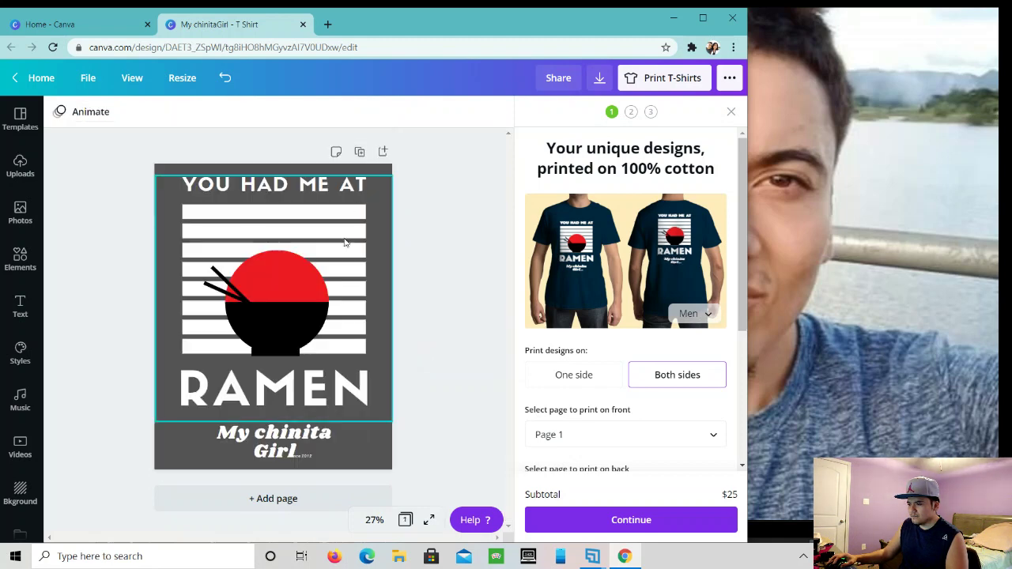
left_click(308, 495)
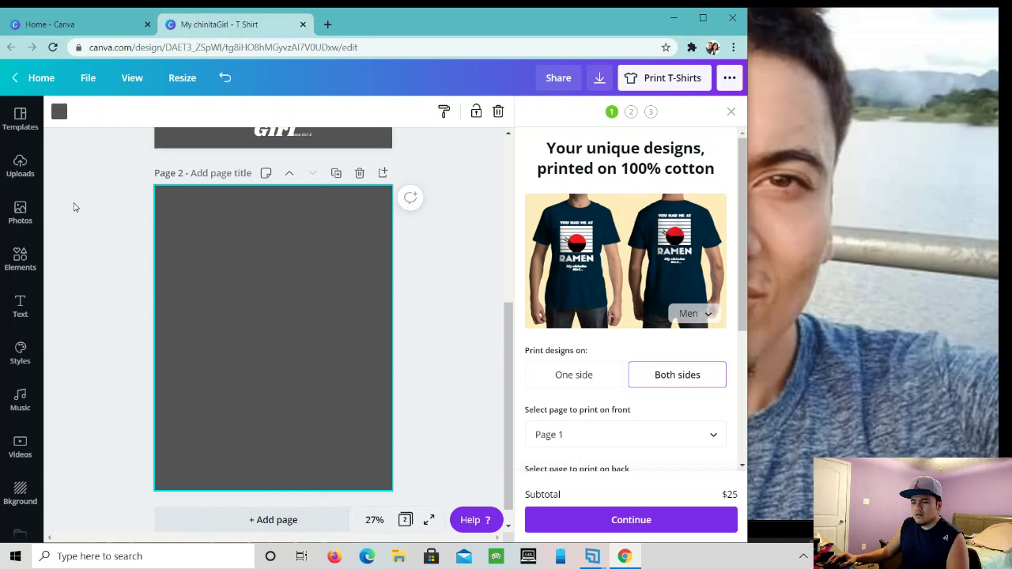
left_click(20, 304)
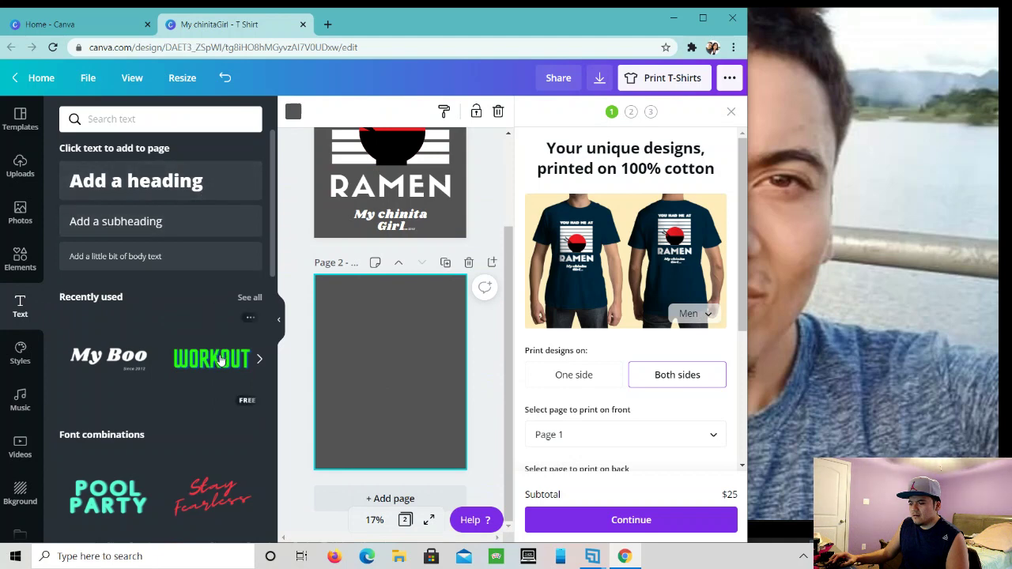
scroll(198, 352, "down", 3)
scroll(194, 345, "down", 2)
scroll(194, 346, "up", 1)
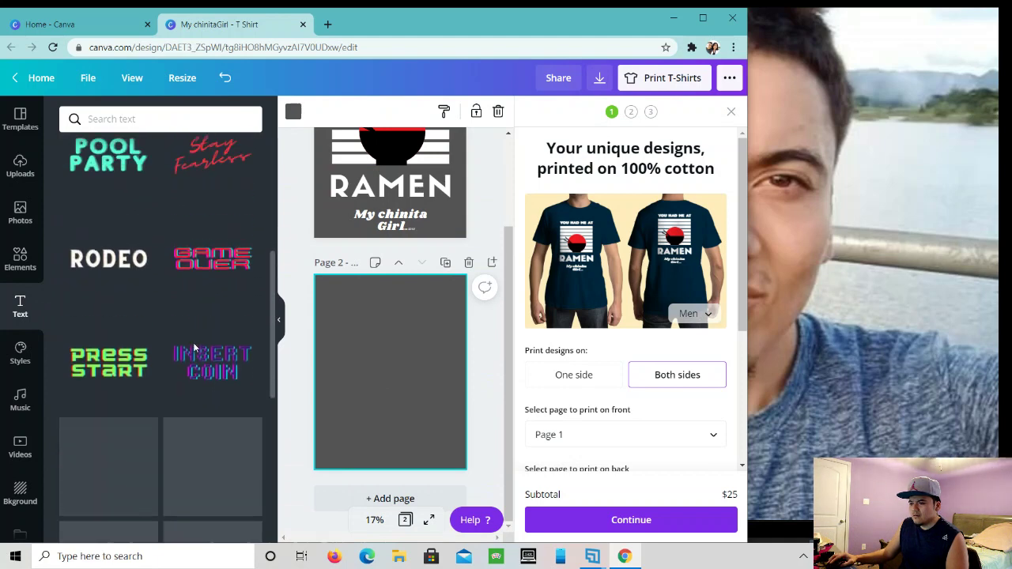
scroll(187, 341, "down", 2)
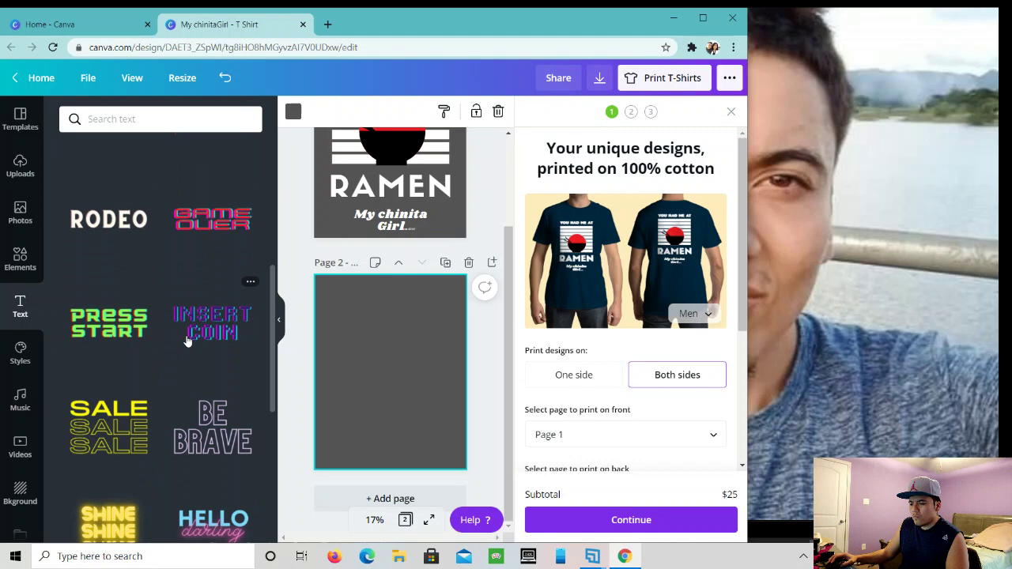
scroll(188, 341, "up", 2)
scroll(188, 342, "down", 6)
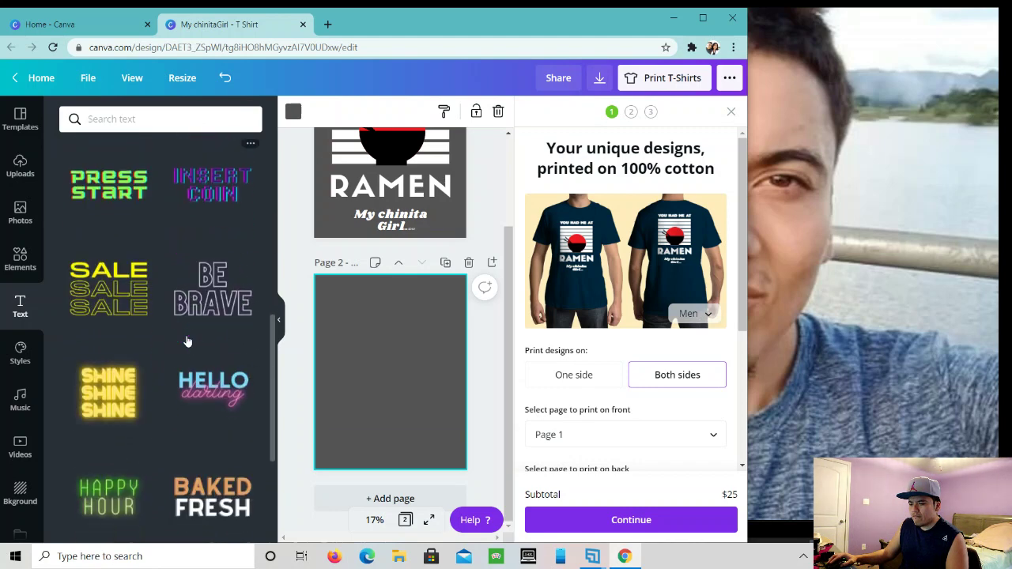
scroll(186, 342, "down", 1)
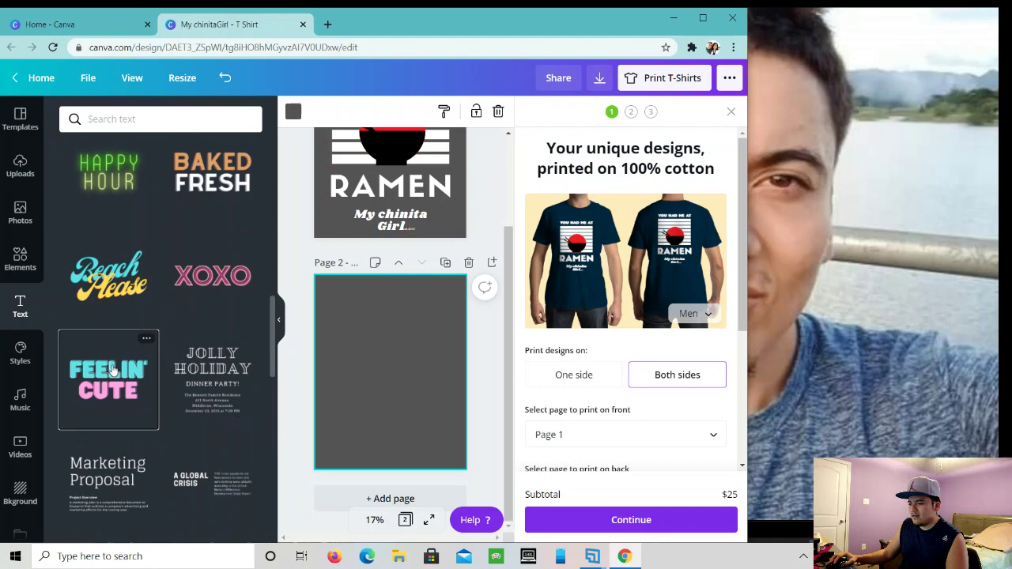
- Add the Feelin' Cute text combination, change CUTE to TALIC, then delete that attempt
left_click(111, 373)
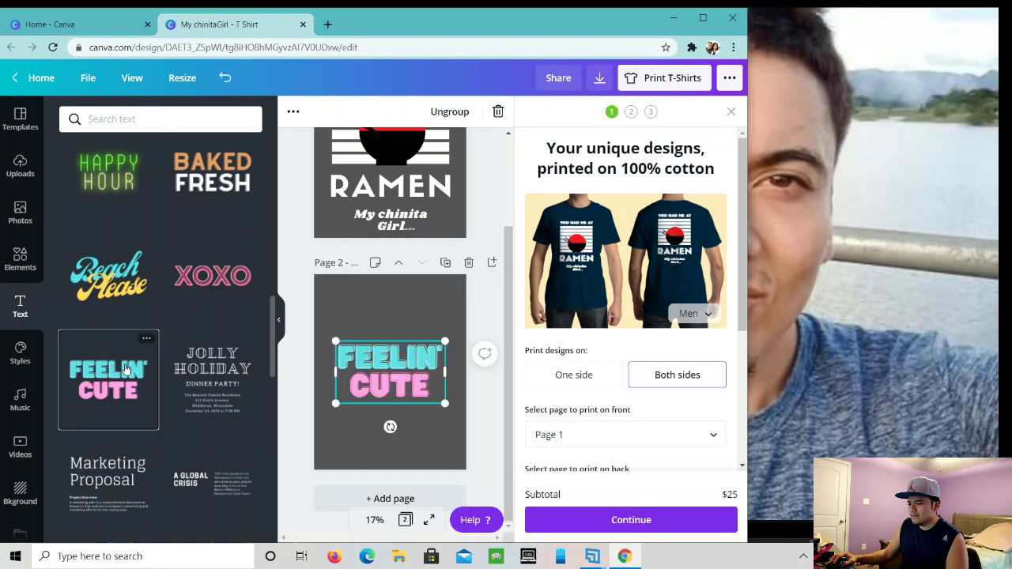
left_click(432, 393)
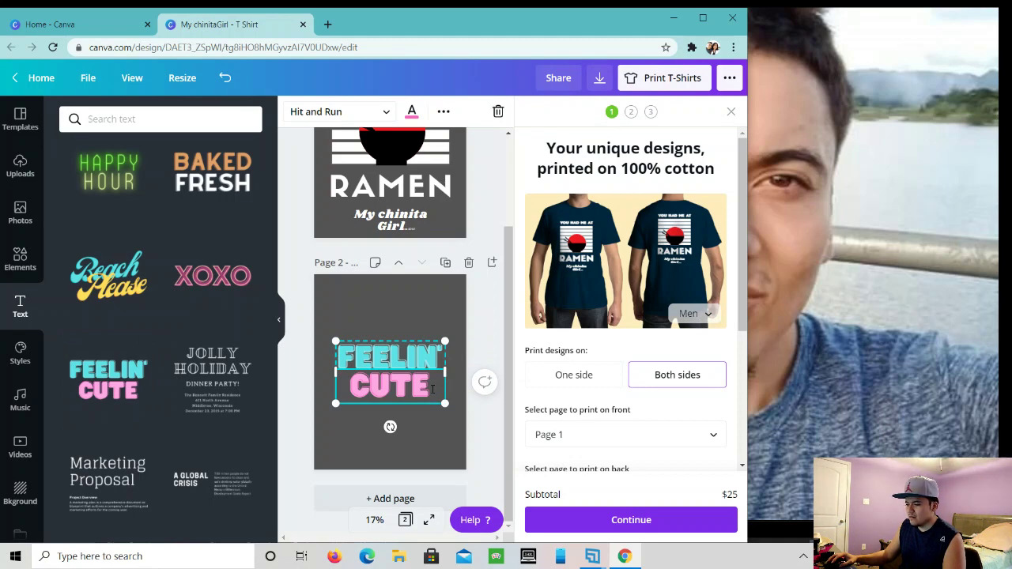
key("BackSpace")
key("BackSpace")
key("BackSpace")
key("BackSpace")
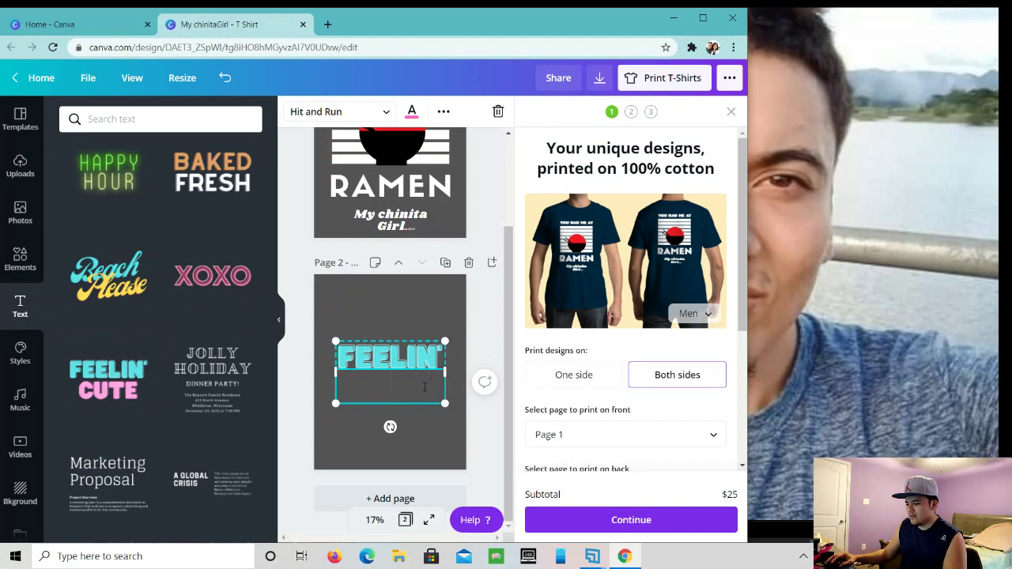
type("TALIC")
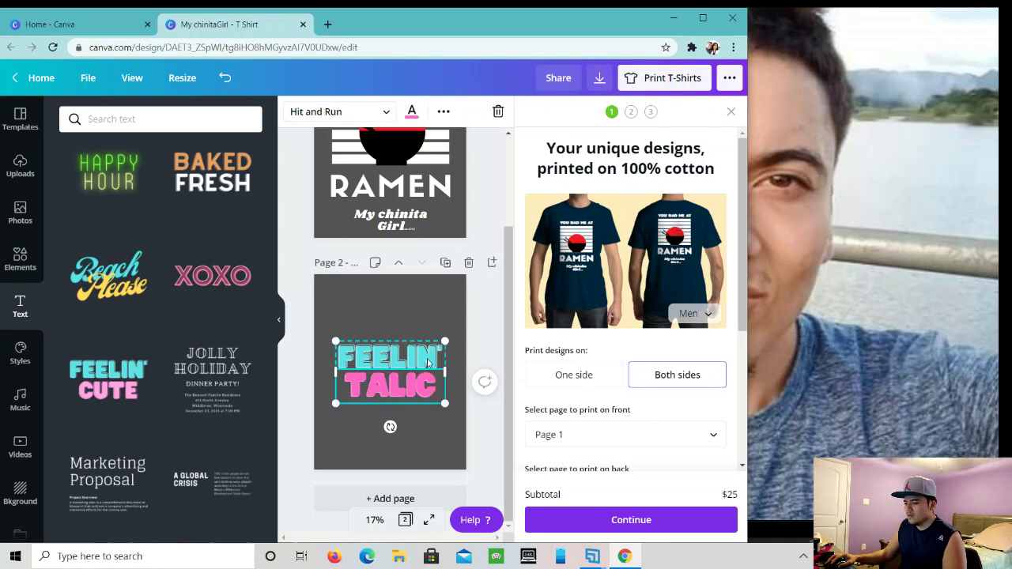
key("ctrl+a")
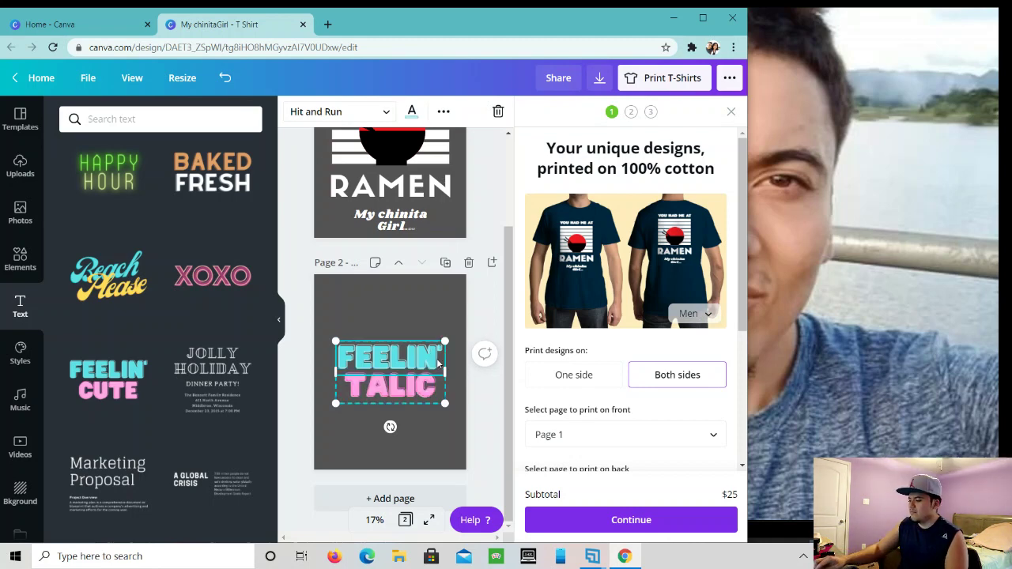
key("Delete")
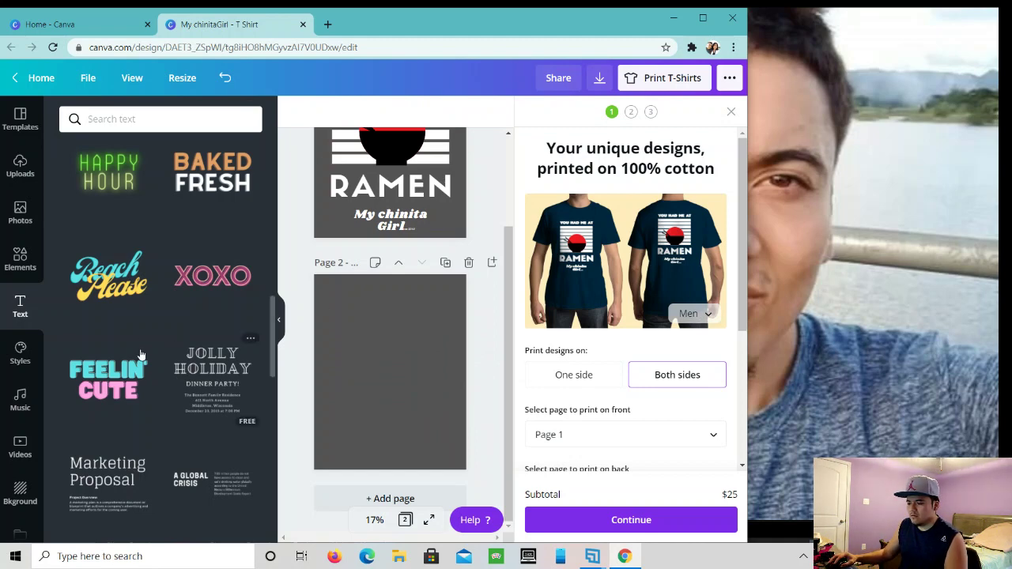
- Re-add Feelin' Cute, widen it, and retype it as MARILY over TALIC
left_click(109, 380)
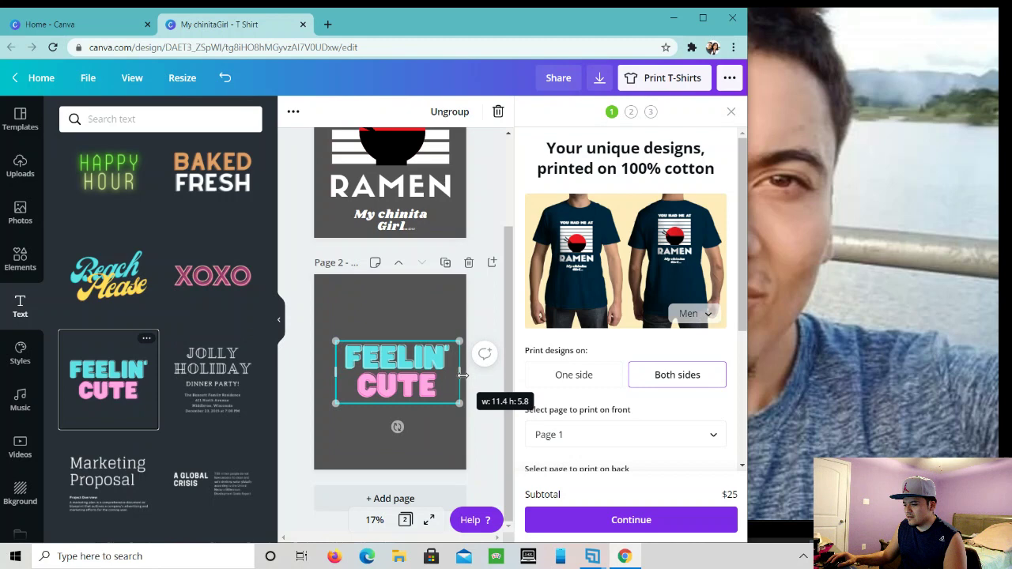
left_click_drag(463, 376, 474, 378)
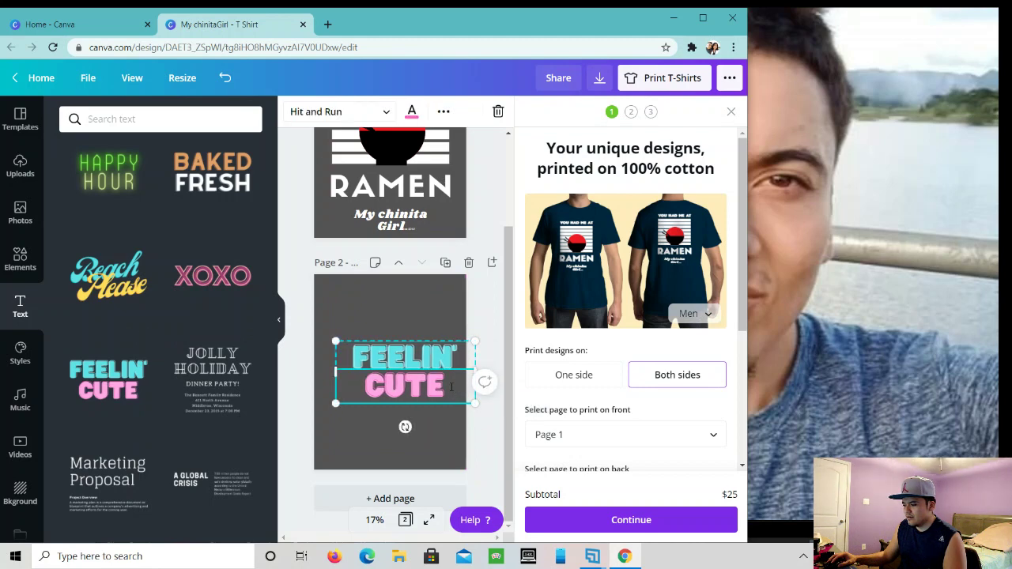
key("BackSpace")
key("BackSpace")
key("BackSpace")
key("BackSpace")
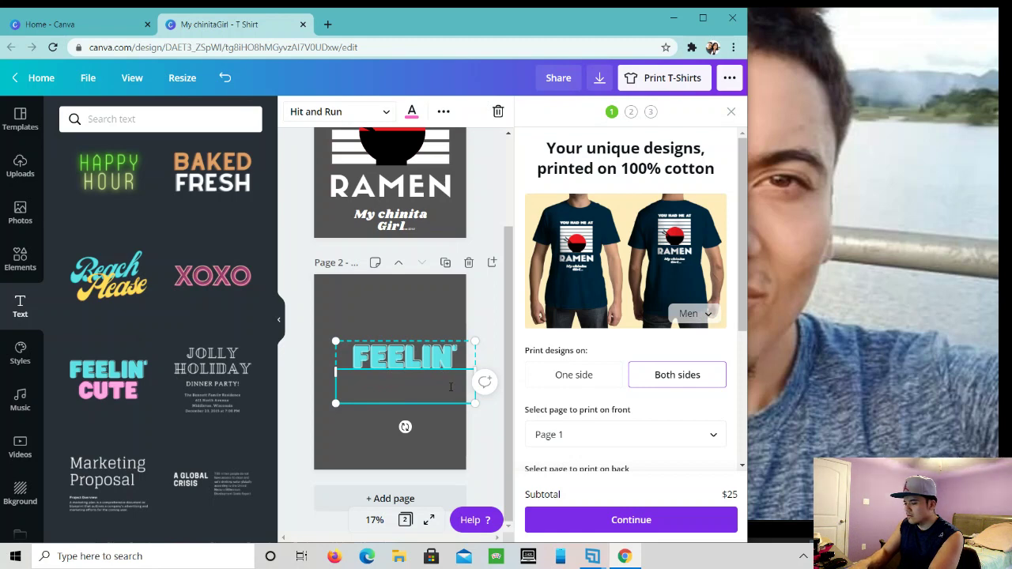
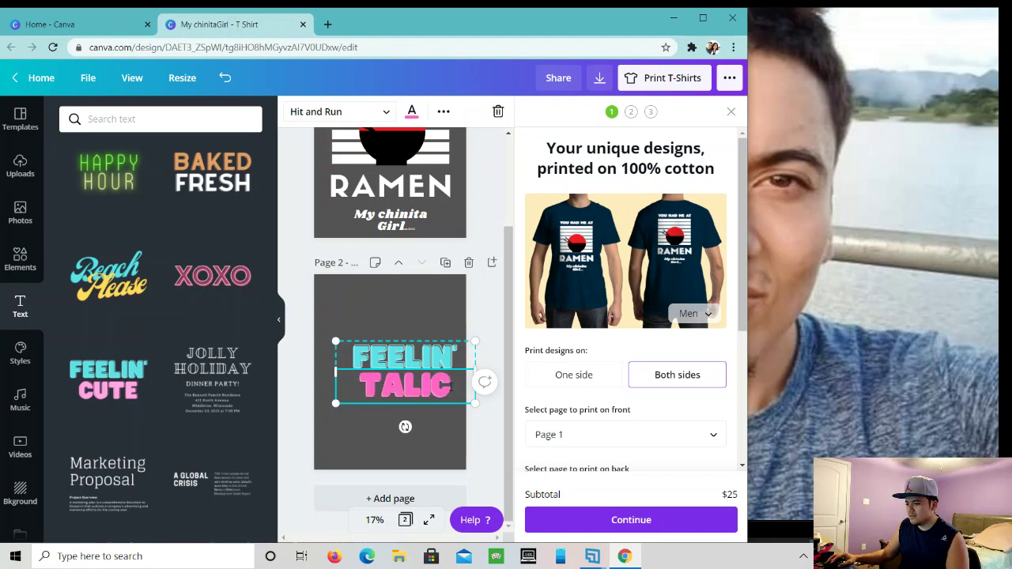
key("ctrl+a")
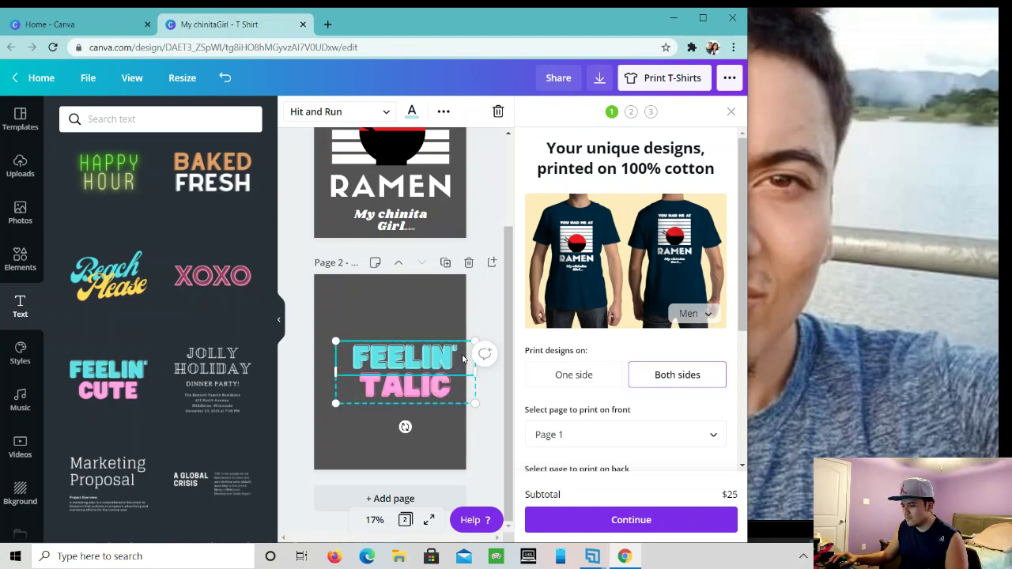
key("BackSpace")
key("BackSpace")
key("BackSpace")
key("BackSpace")
key("BackSpace")
key("BackSpace")
key("BackSpace")
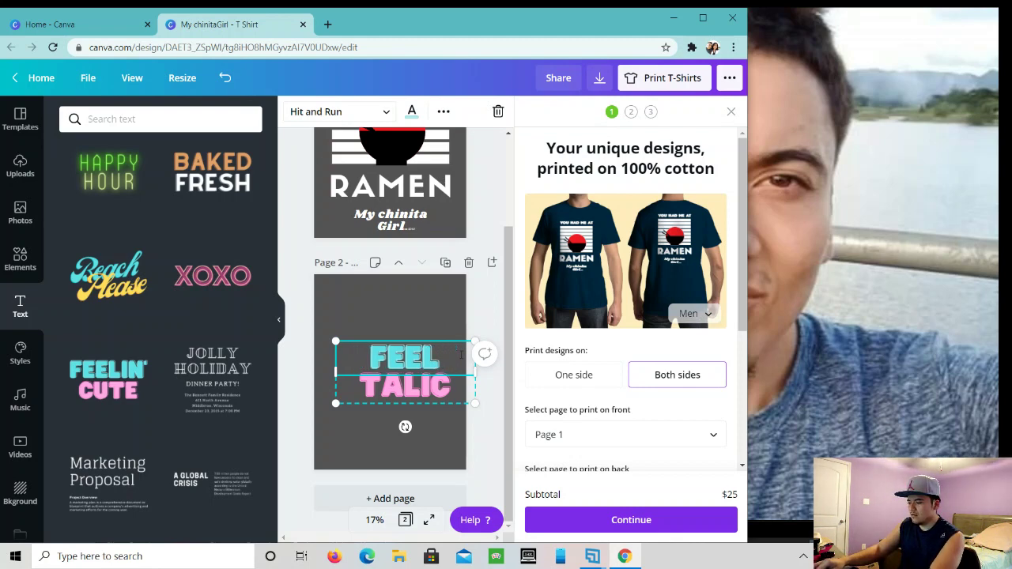
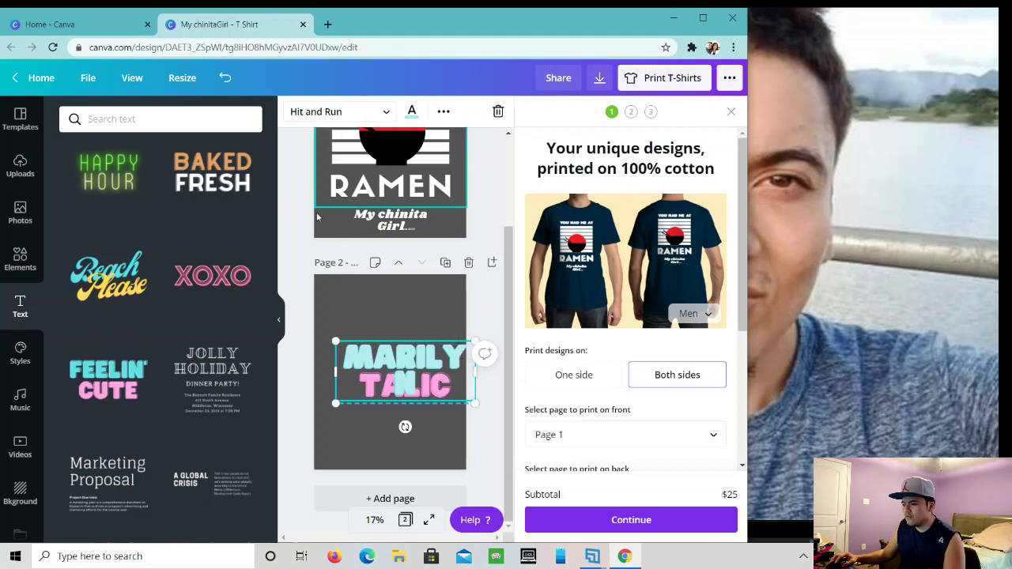
left_click(278, 318)
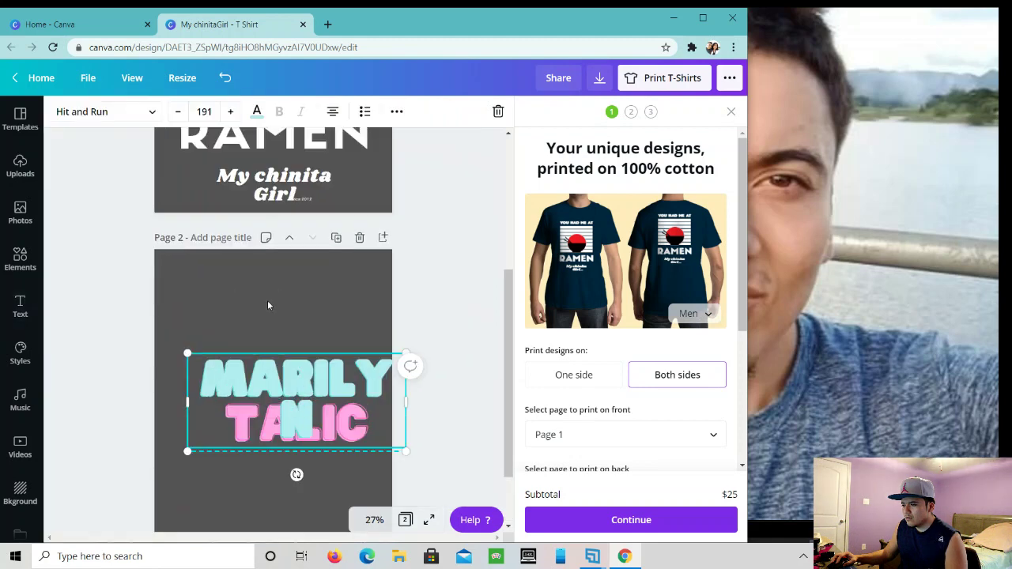
left_click(178, 112)
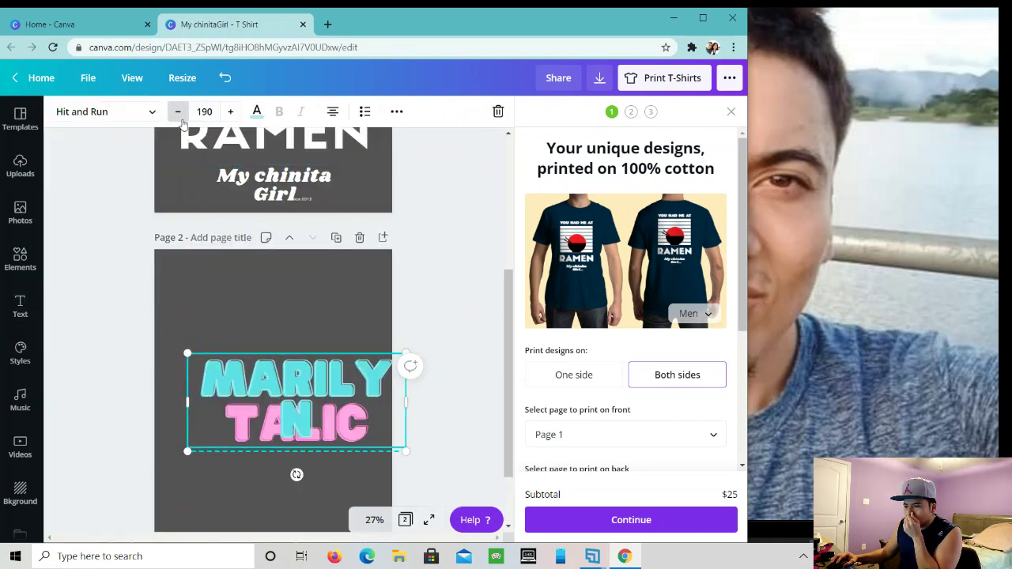
left_click(179, 112)
left_click(179, 113)
left_click(179, 112)
left_click(181, 113)
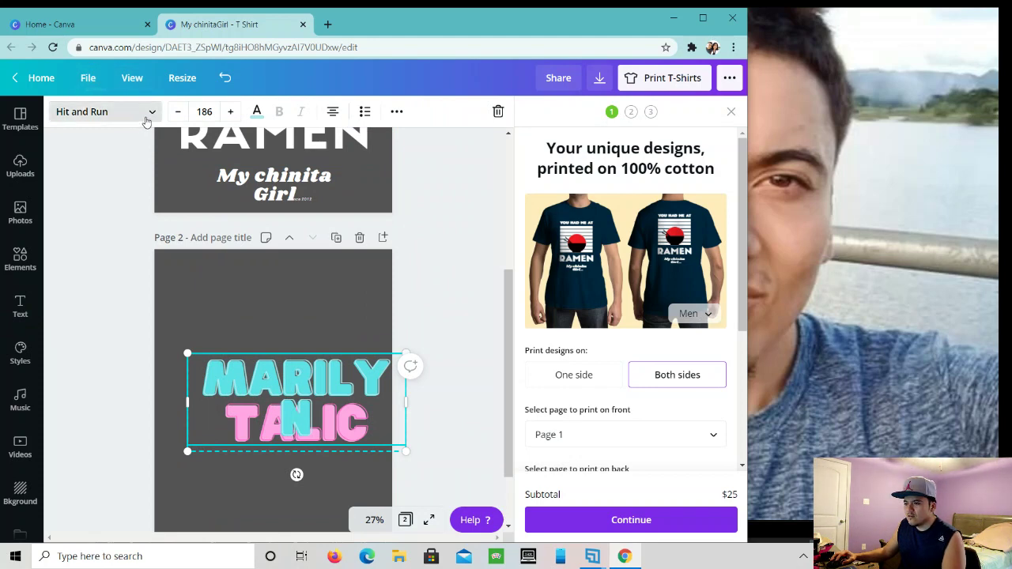
left_click(177, 112)
left_click(177, 112)
left_click(178, 112)
left_click(177, 112)
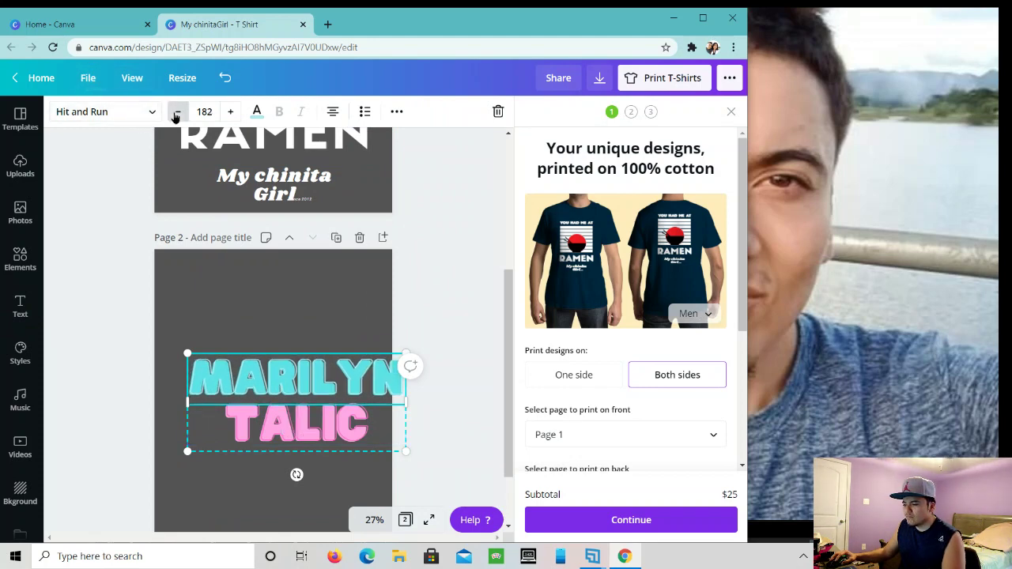
left_click(177, 113)
left_click(177, 112)
left_click(176, 113)
left_click(177, 112)
left_click(176, 113)
left_click(176, 112)
left_click(177, 112)
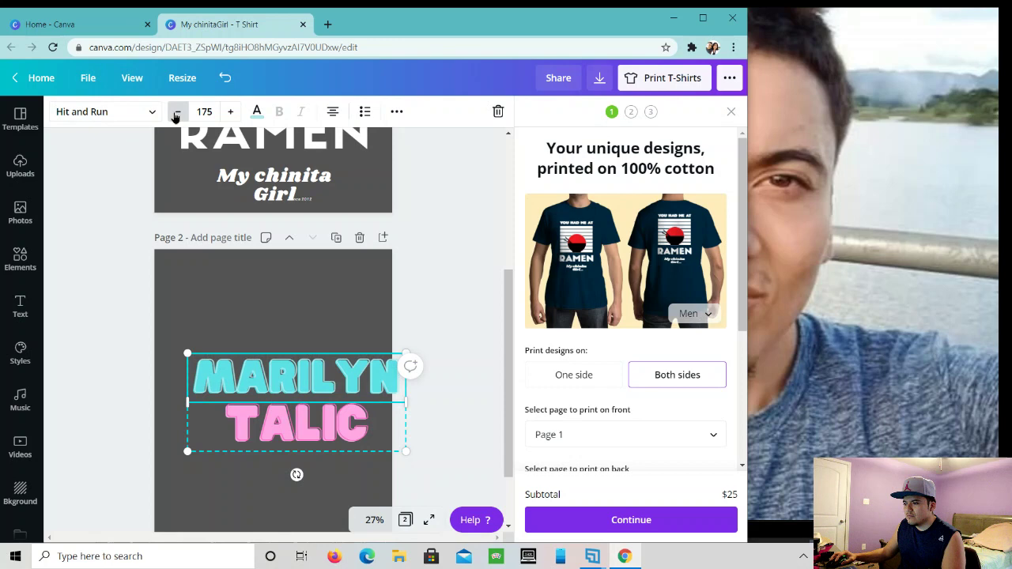
left_click(176, 113)
left_click(176, 113)
left_click(176, 112)
left_click(177, 112)
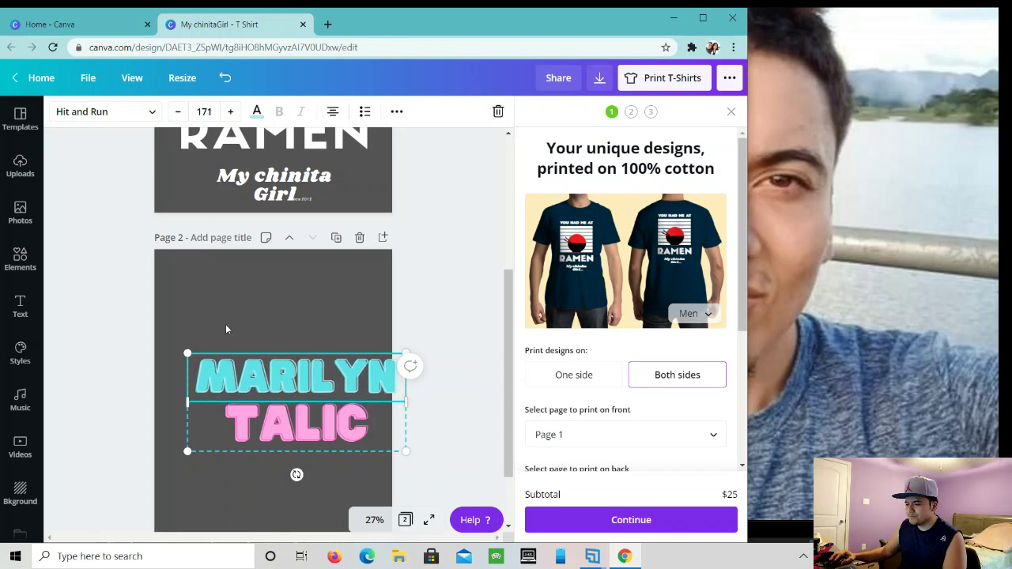
- Move the text to the page centre, size it about 176, and narrow the box so MARILYN wraps
left_click_drag(313, 423, 291, 389)
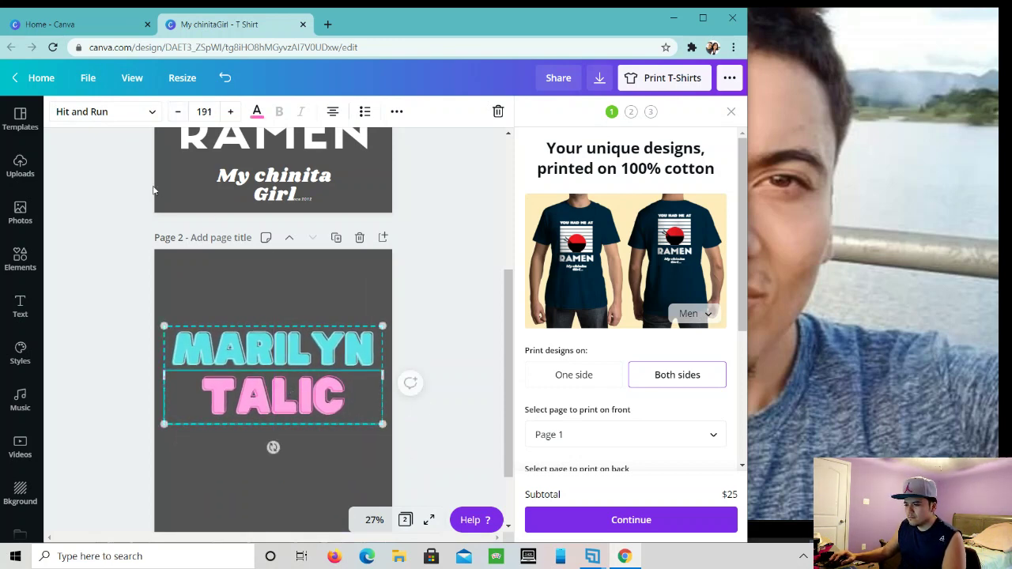
left_click(178, 113)
left_click(177, 112)
left_click(177, 112)
left_click(177, 112)
left_click(177, 112)
left_click(177, 112)
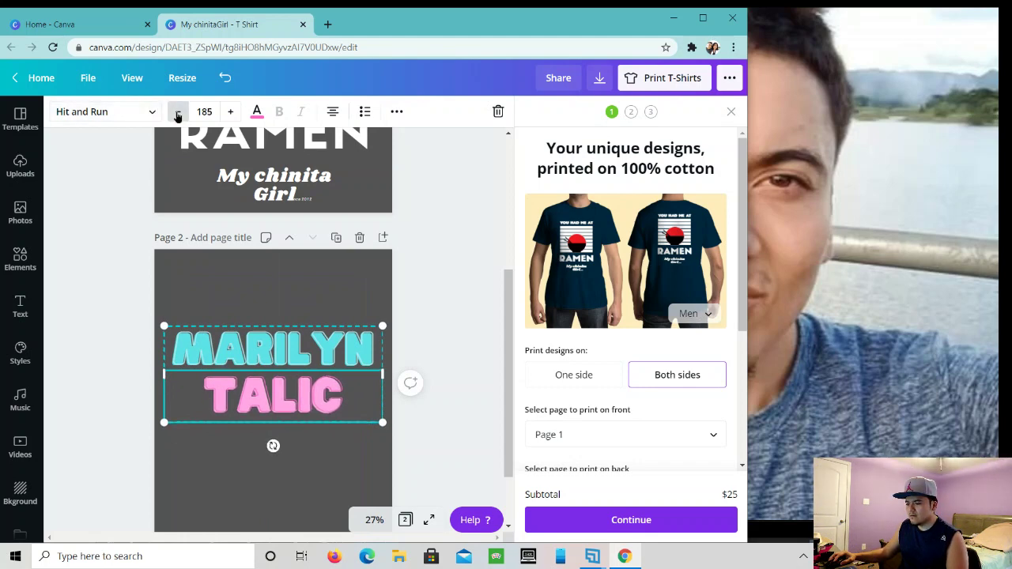
left_click(177, 112)
left_click(177, 112)
left_click(178, 113)
left_click(178, 112)
left_click(178, 113)
left_click(177, 112)
left_click(178, 113)
left_click(177, 112)
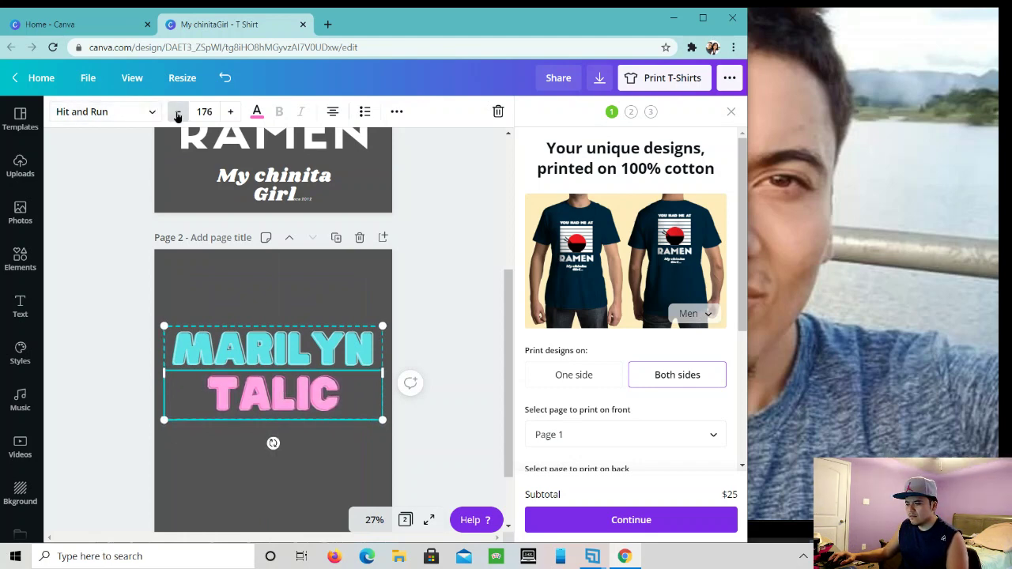
left_click(177, 112)
left_click(177, 112)
left_click(177, 112)
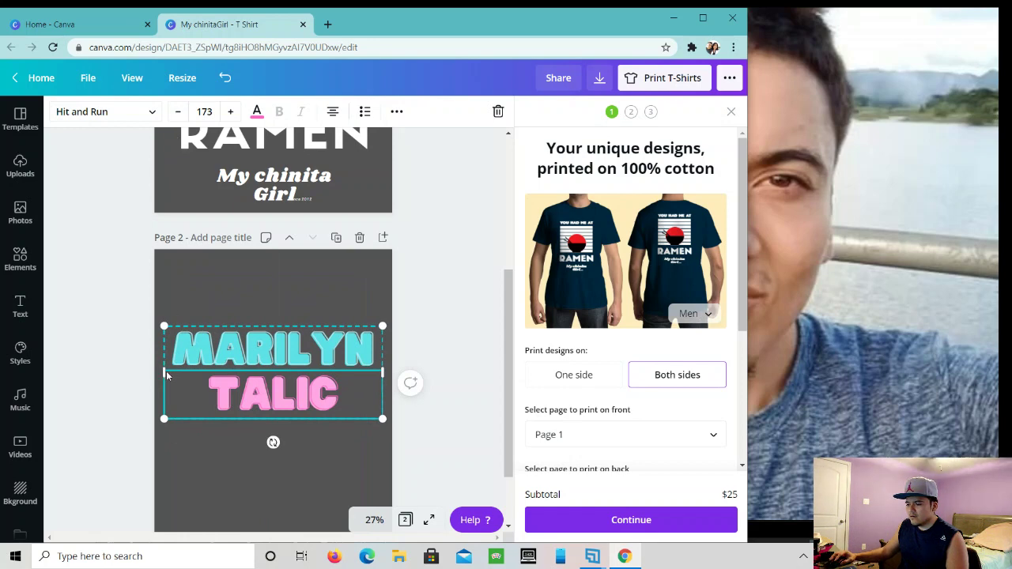
left_click_drag(167, 371, 181, 369)
- Centre the text box on page 2 and shrink MARILYN to size 168 so it fits one line
left_click_drag(248, 384, 243, 382)
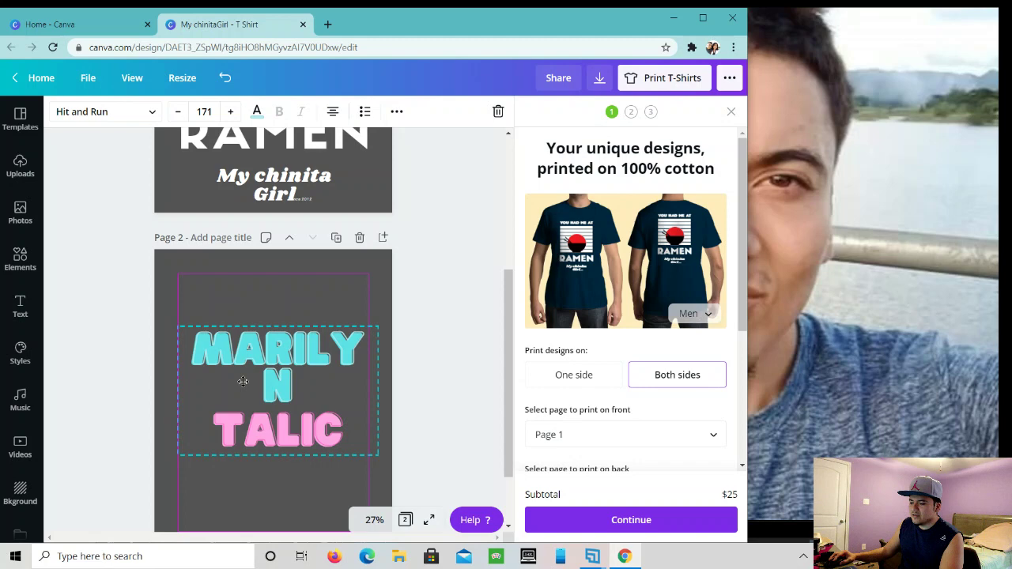
left_click_drag(243, 382, 237, 384)
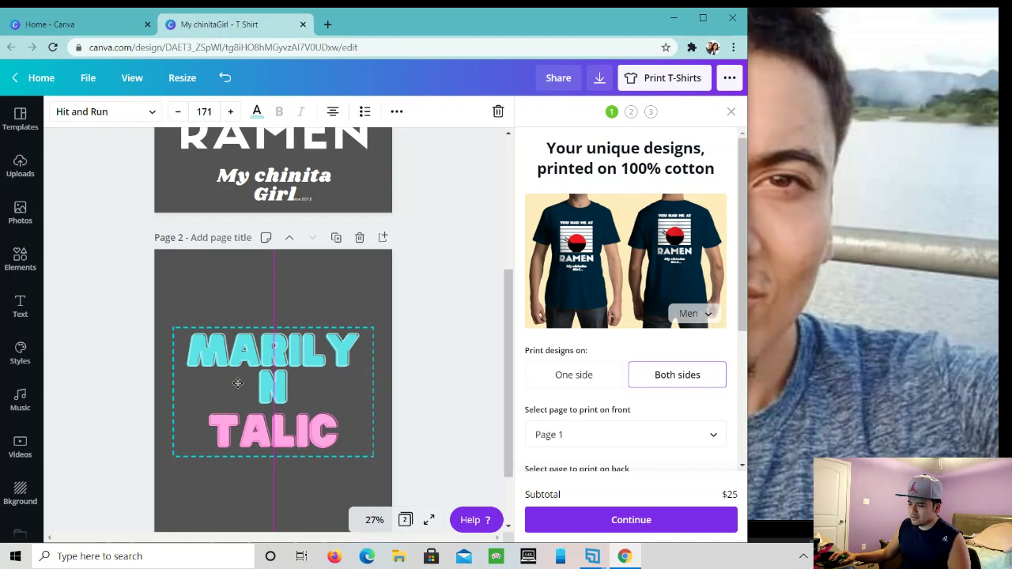
left_click_drag(237, 382, 237, 383)
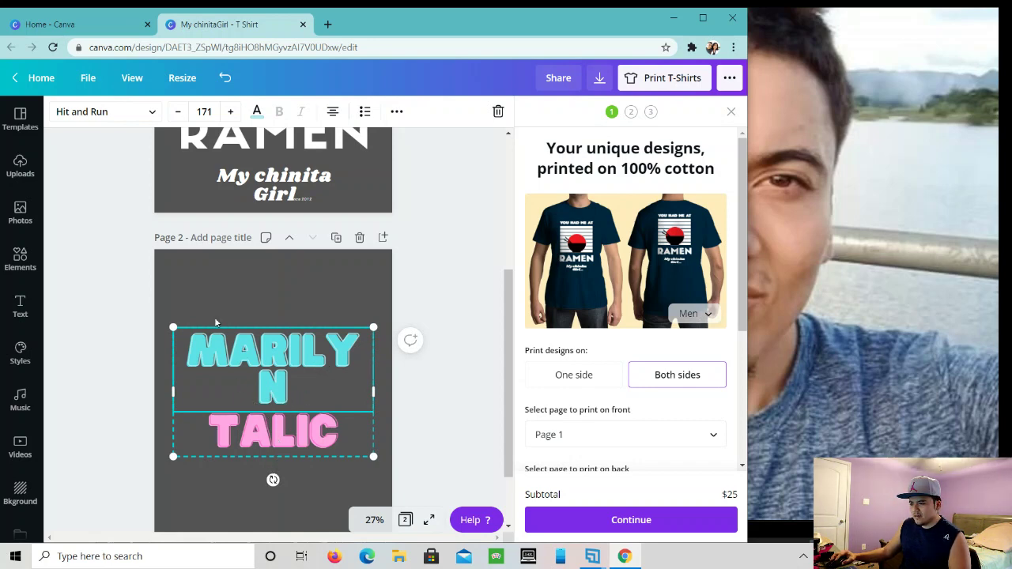
left_click(179, 112)
left_click(180, 112)
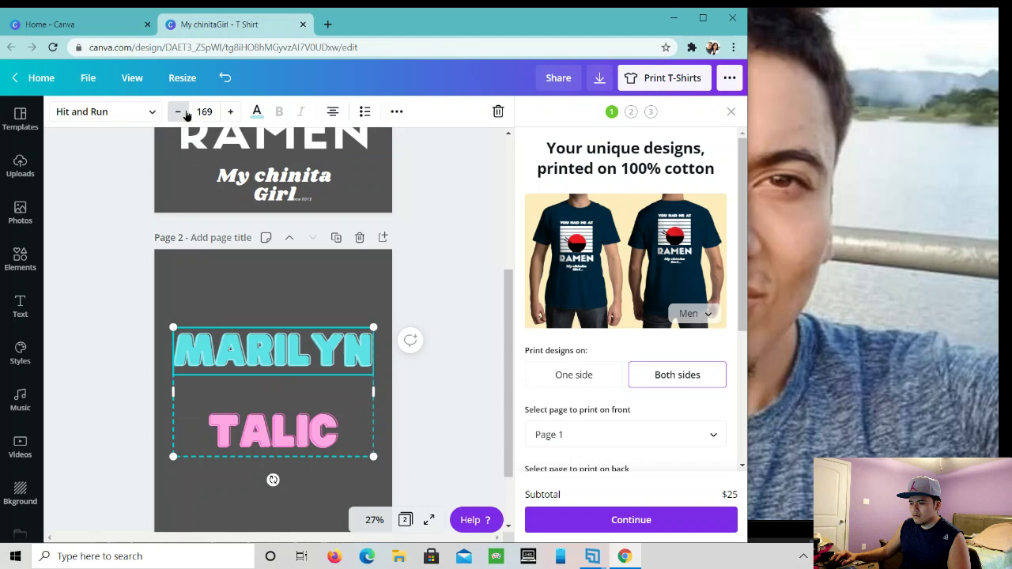
left_click(181, 112)
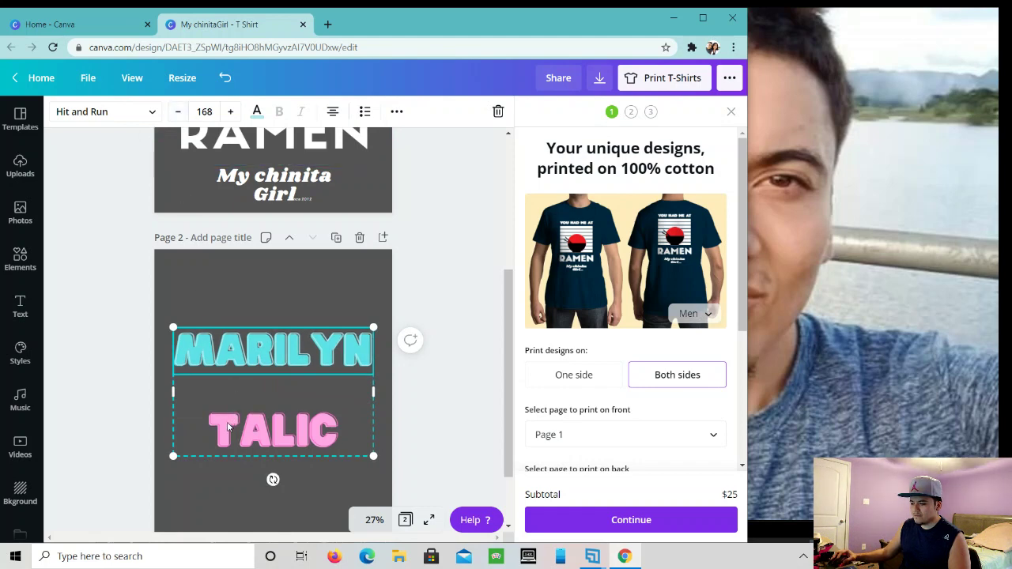
left_click(229, 481)
left_click(254, 453)
left_click(261, 450)
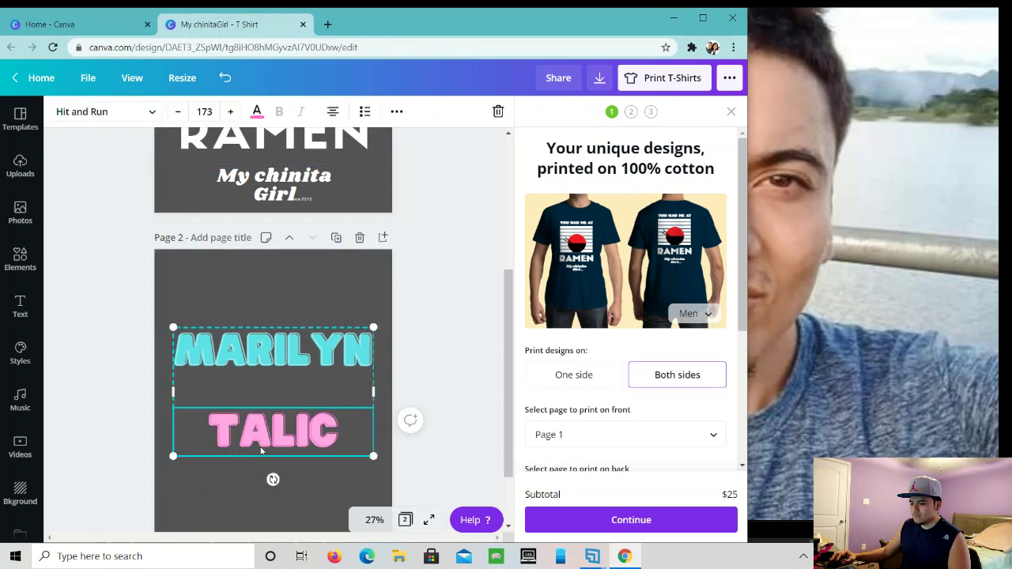
left_click_drag(261, 441, 261, 436)
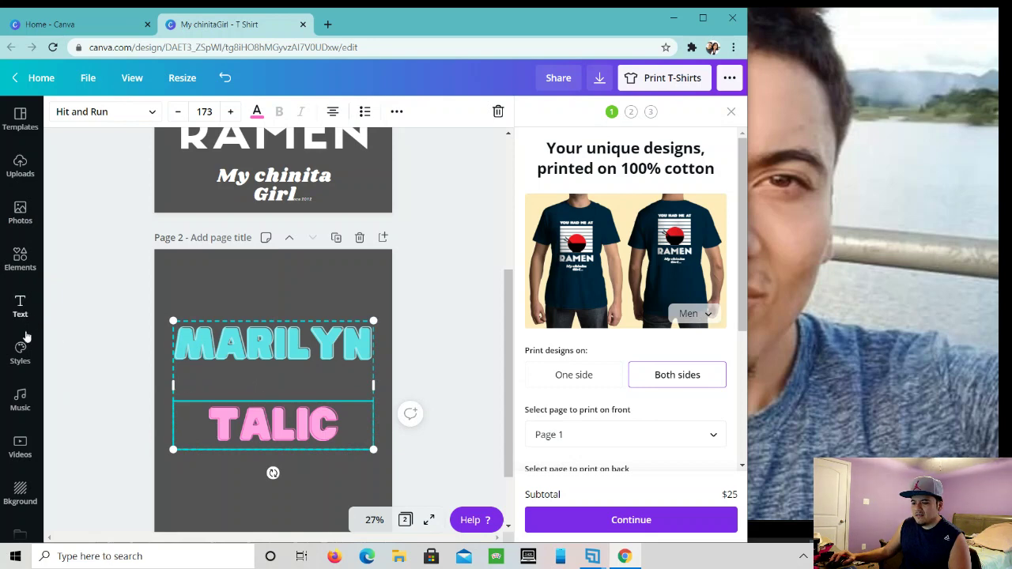
- Search the Elements library for 'heart' graphics
left_click(20, 261)
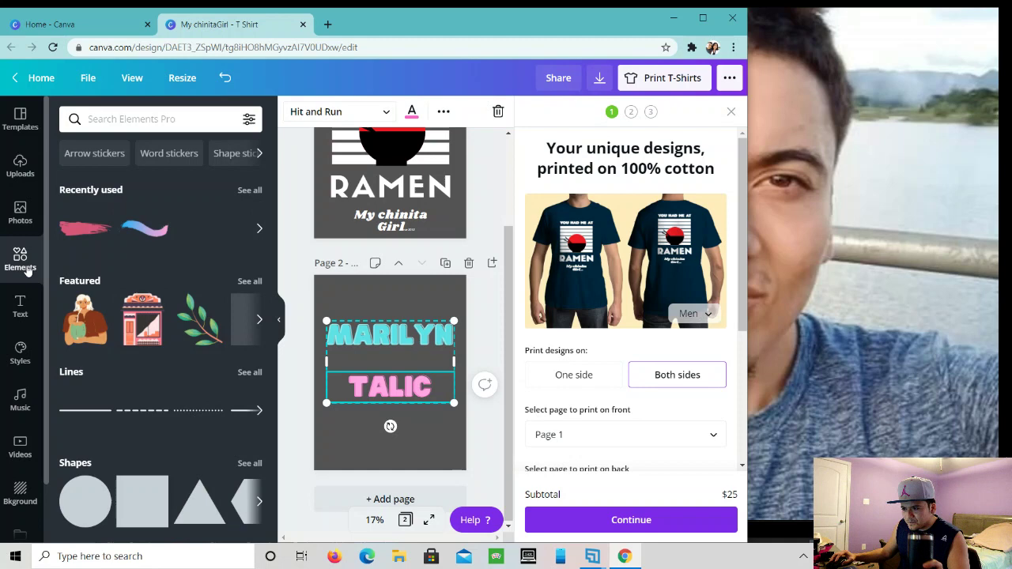
scroll(73, 281, "down", 1)
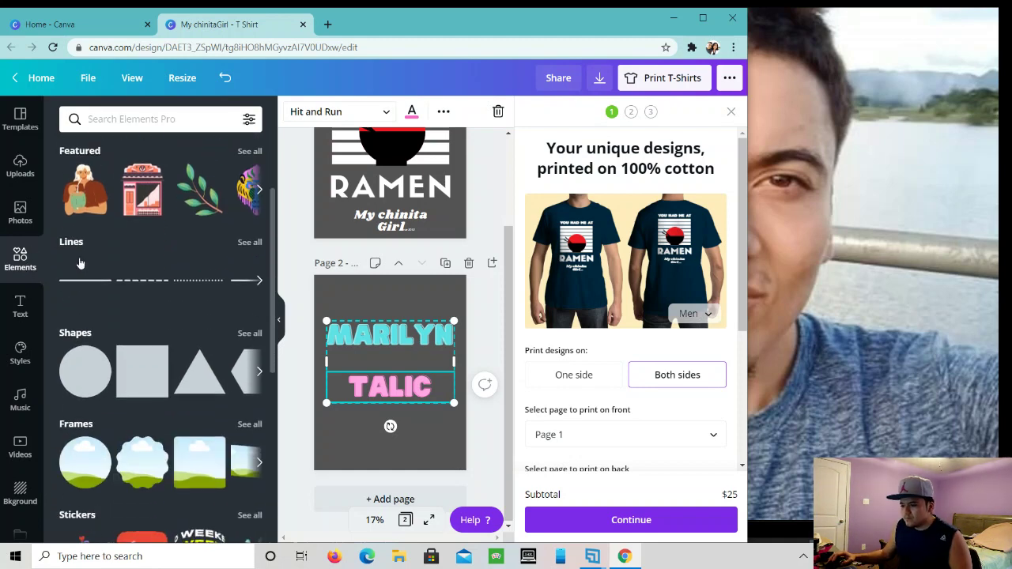
scroll(79, 257, "up", 2)
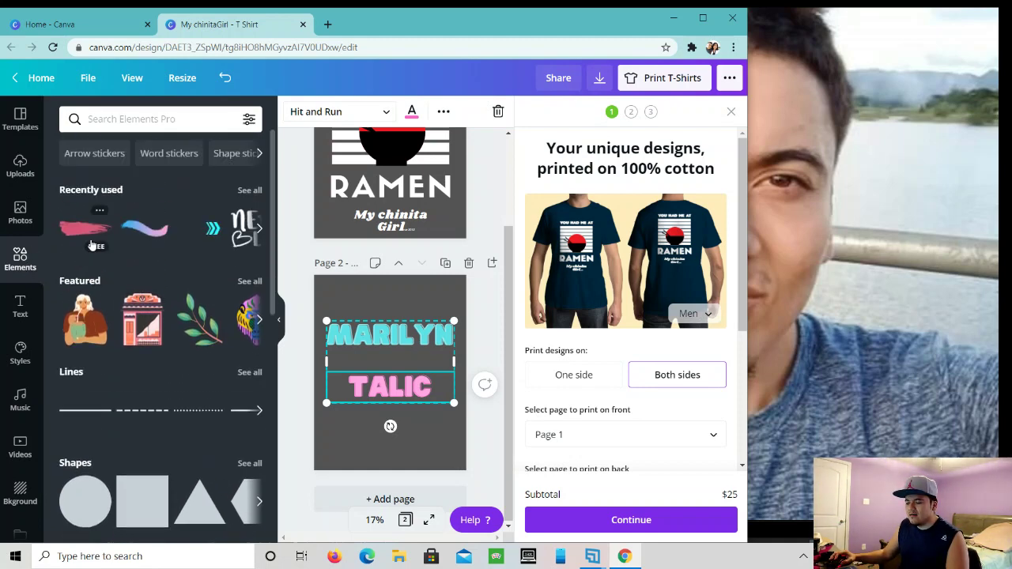
scroll(147, 294, "down", 3)
scroll(146, 294, "down", 6)
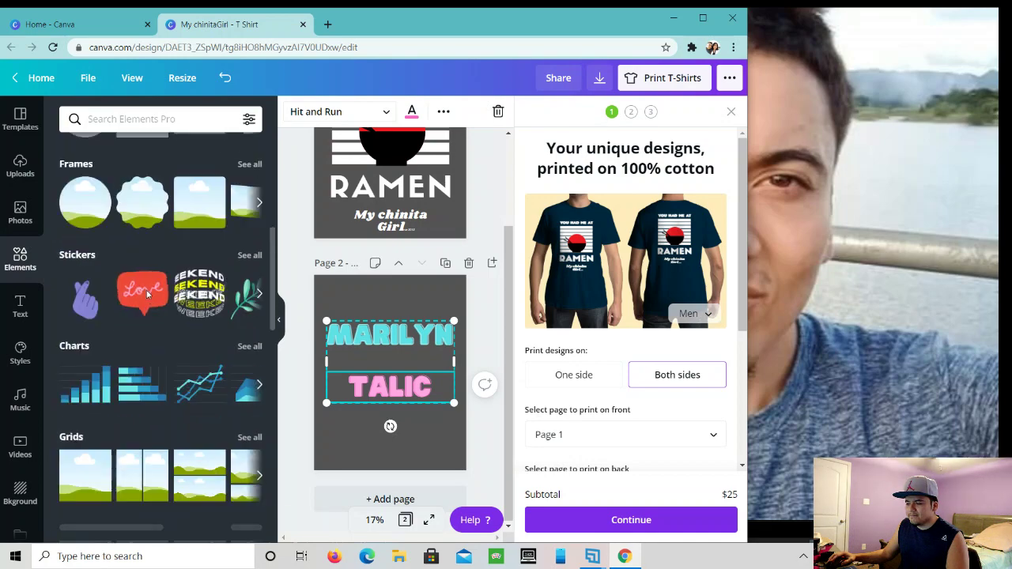
scroll(147, 295, "down", 6)
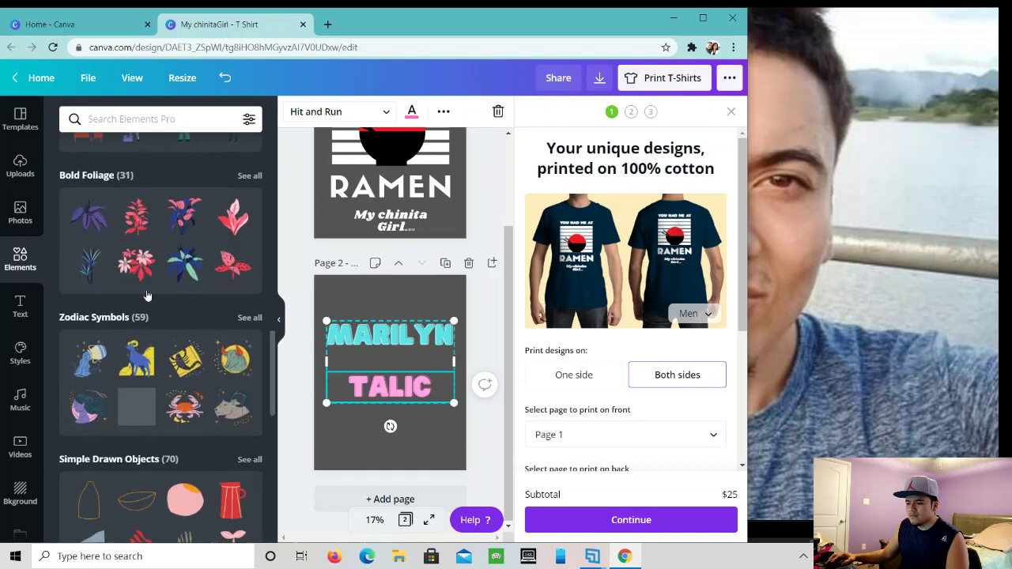
scroll(146, 294, "down", 3)
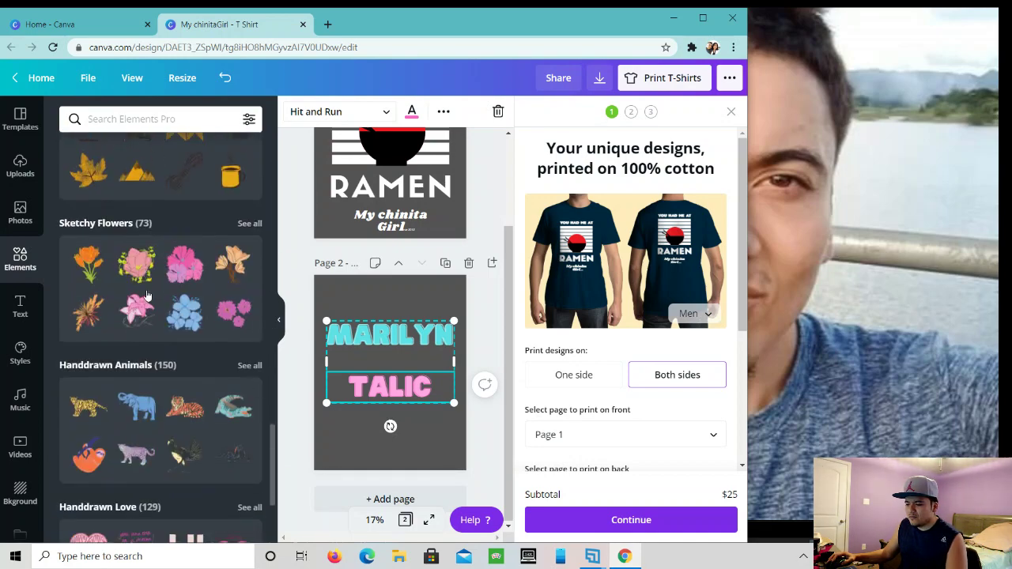
left_click(144, 120)
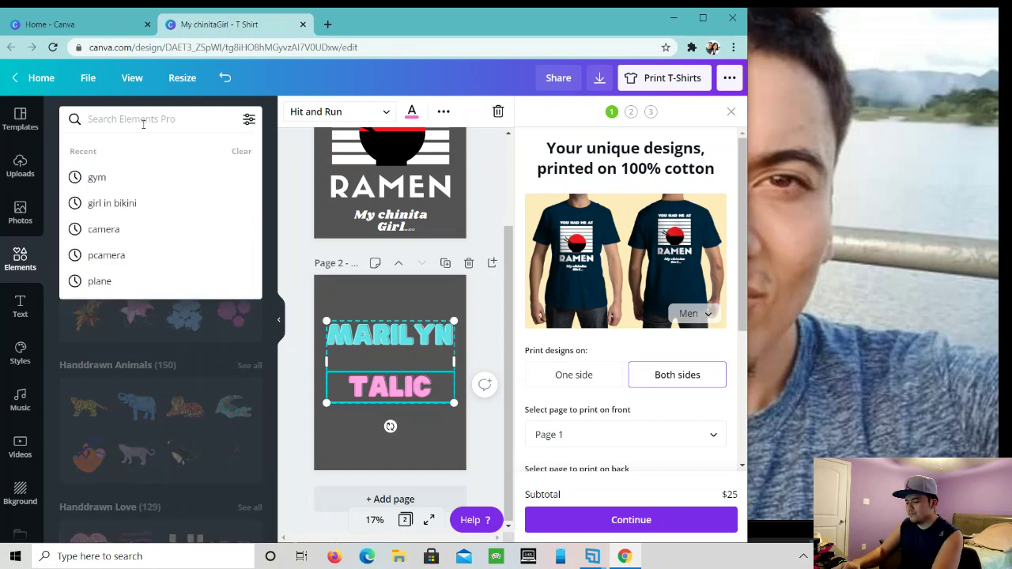
type("heart")
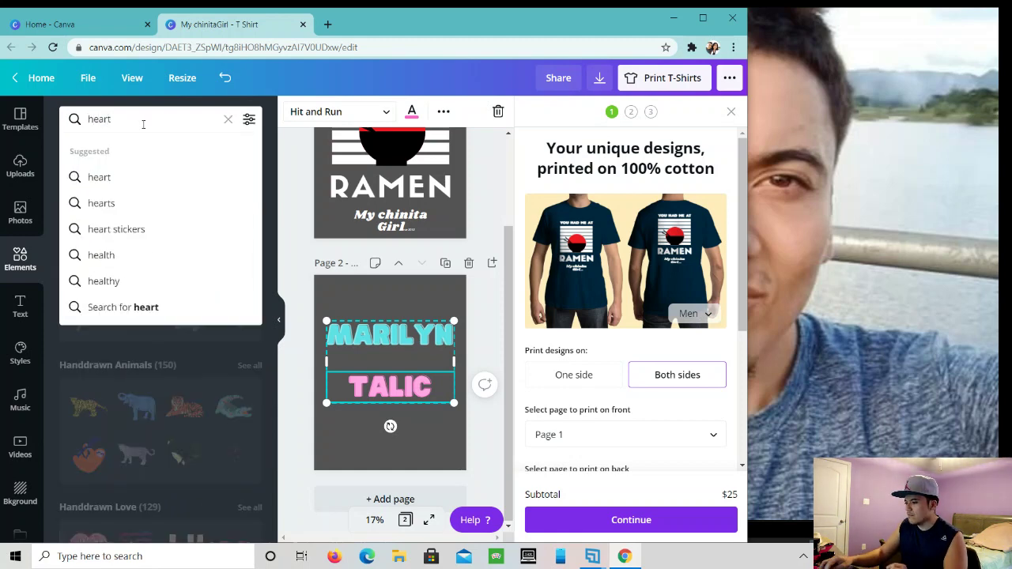
key("Return")
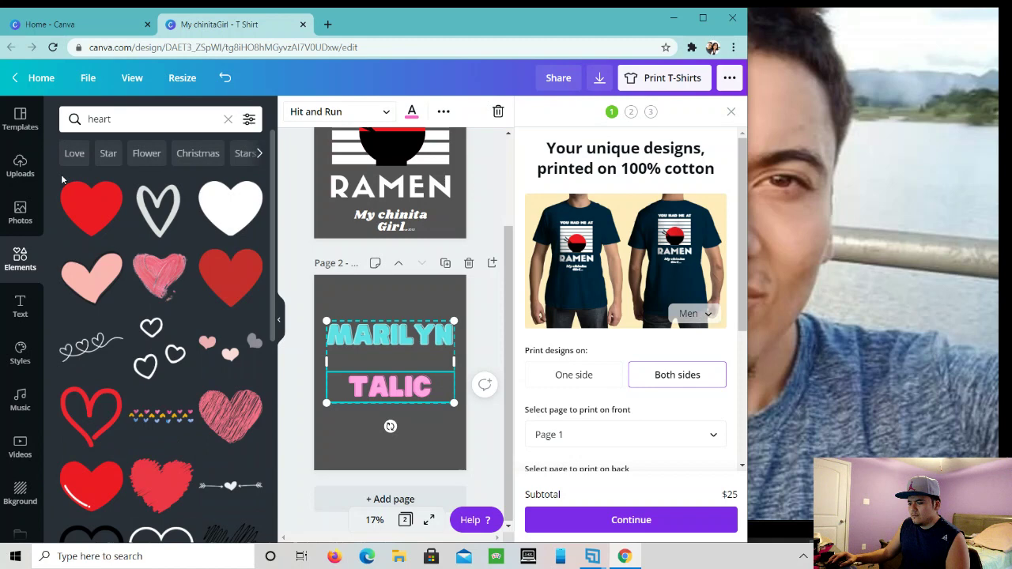
scroll(125, 273, "down", 2)
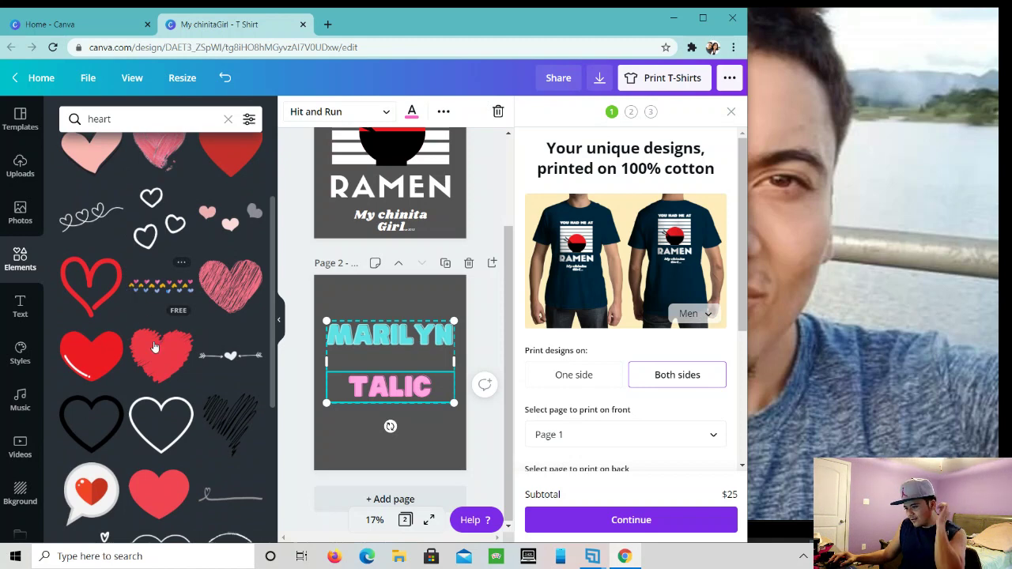
left_click(224, 362)
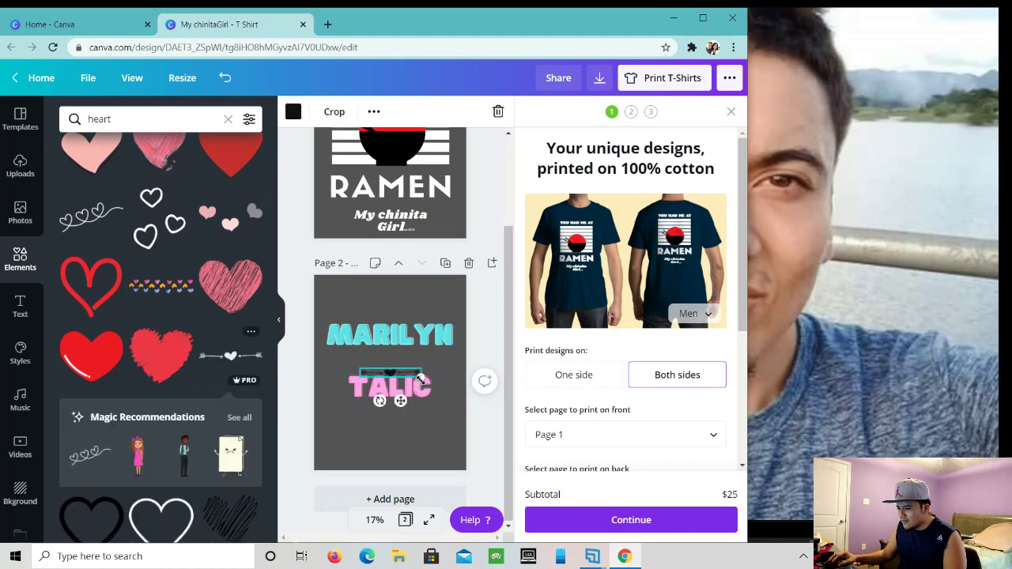
left_click_drag(421, 383, 519, 469)
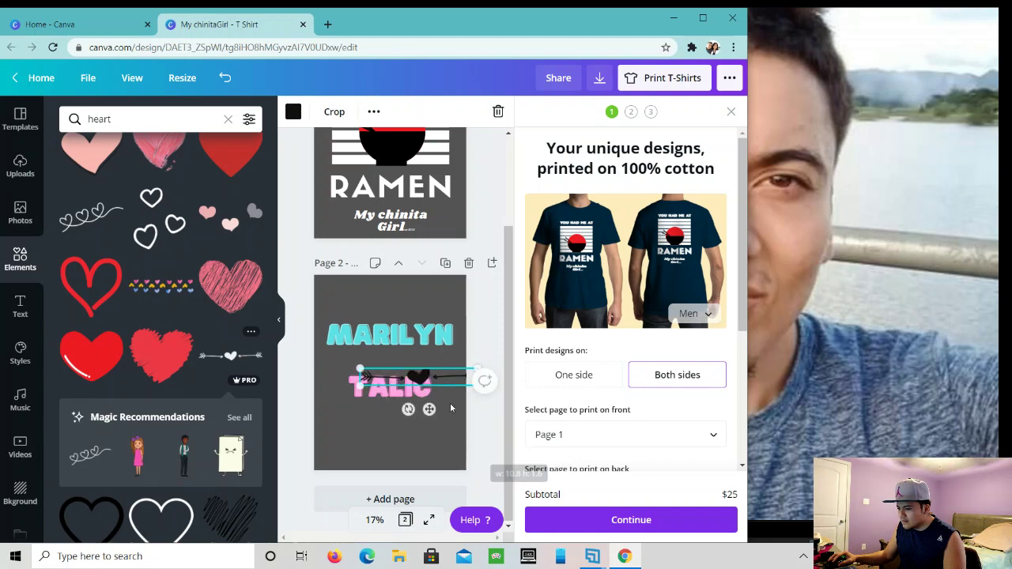
left_click_drag(426, 372, 398, 357)
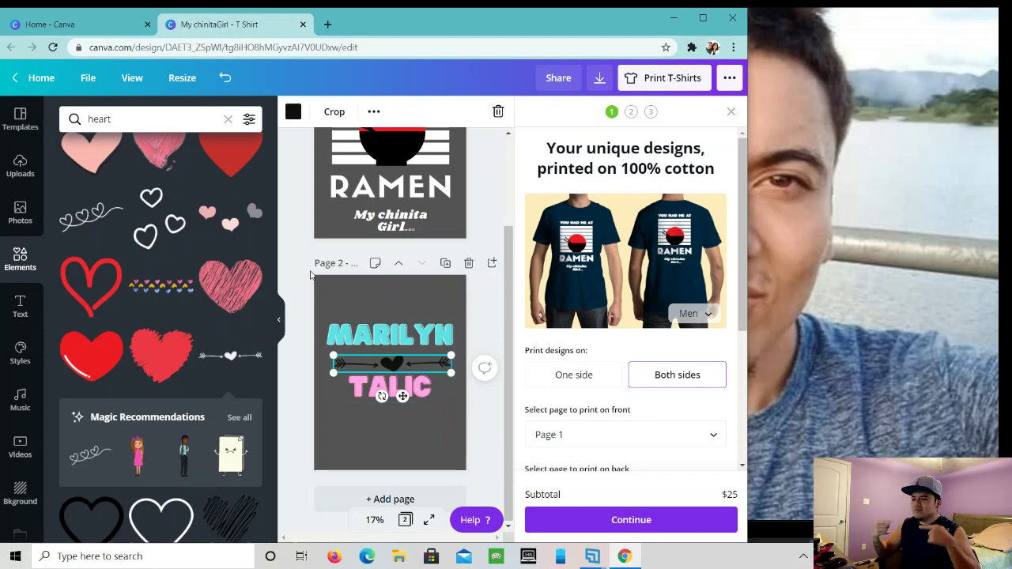
- Recolour the heart-and-arrows divider yellow after trying red and light blue
left_click(293, 111)
left_click(213, 240)
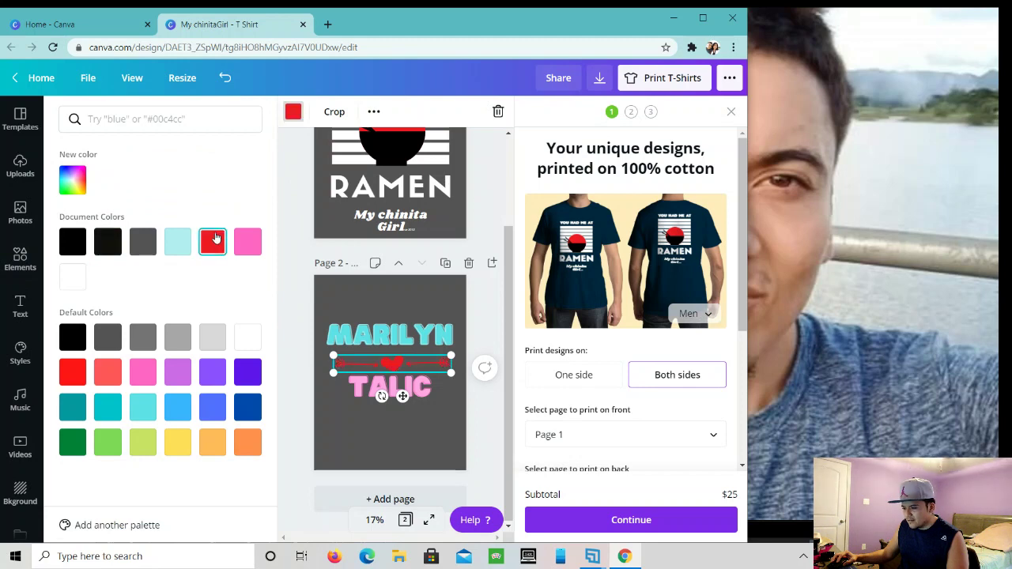
left_click(178, 447)
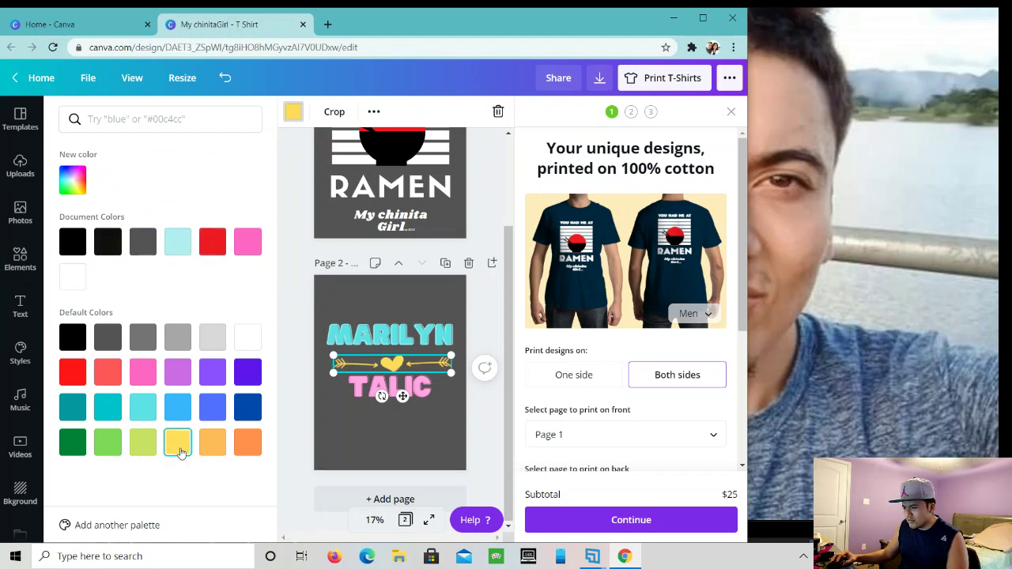
left_click(222, 253)
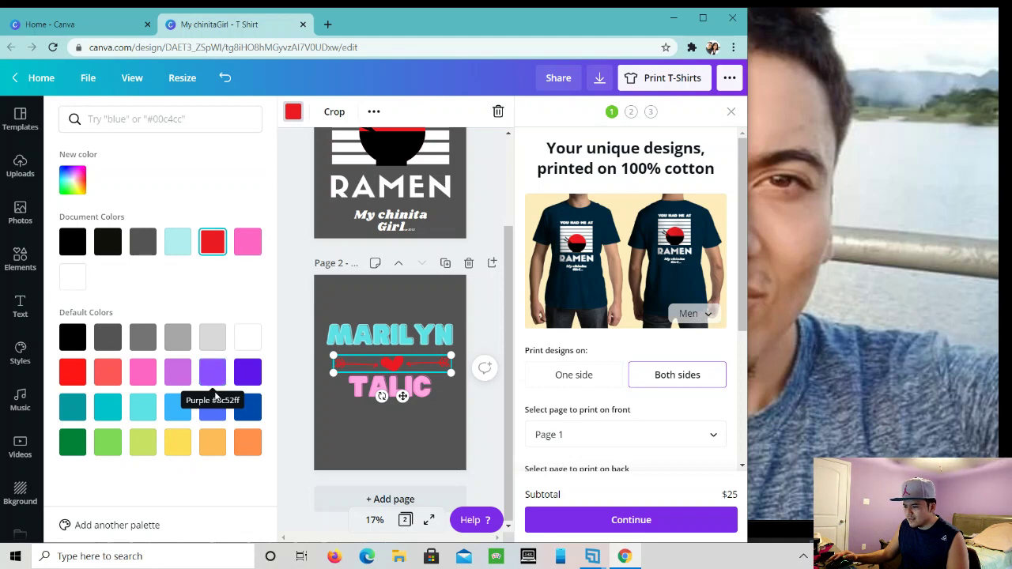
left_click(175, 417)
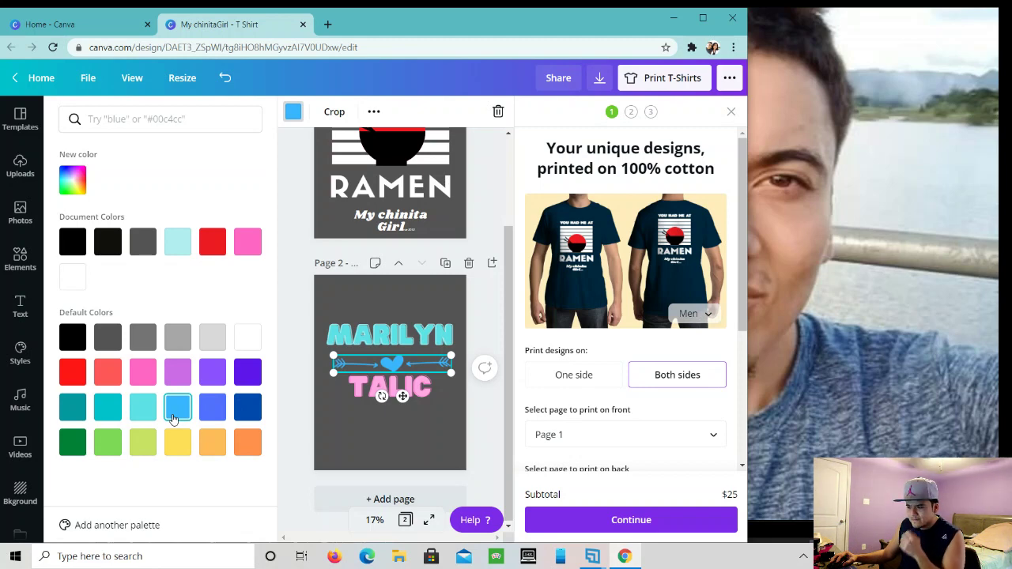
left_click(172, 445)
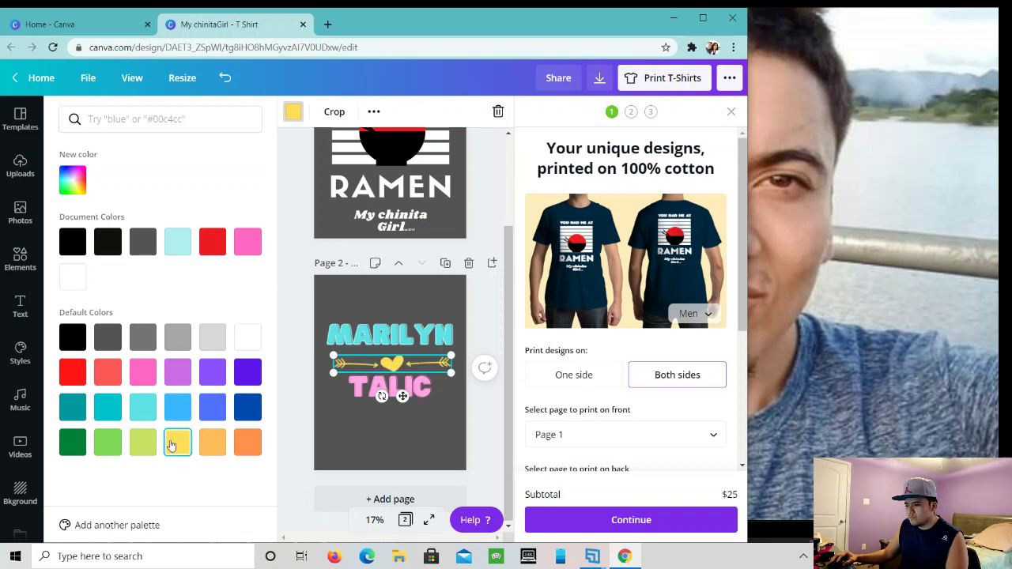
key("Escape")
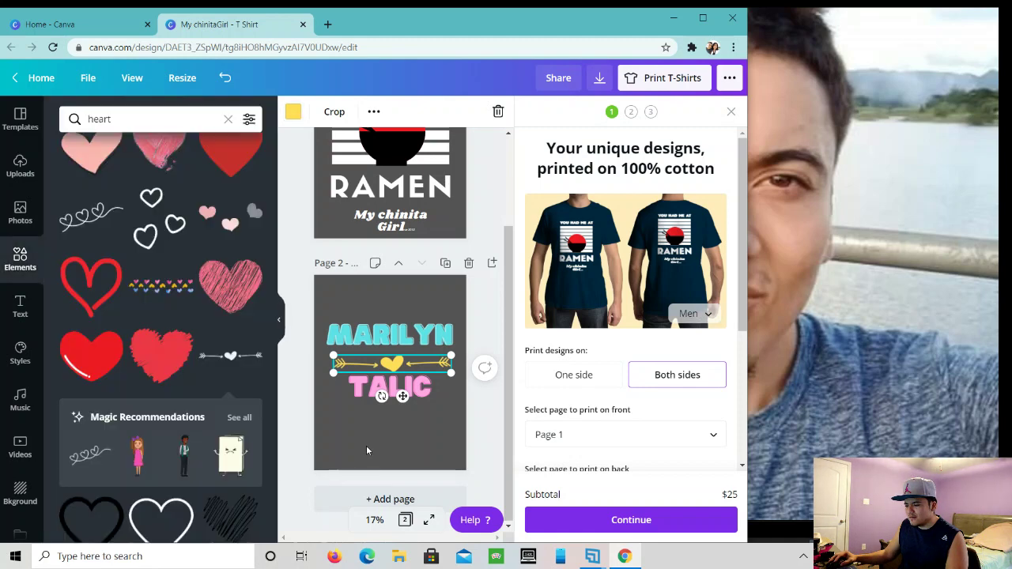
left_click(376, 438)
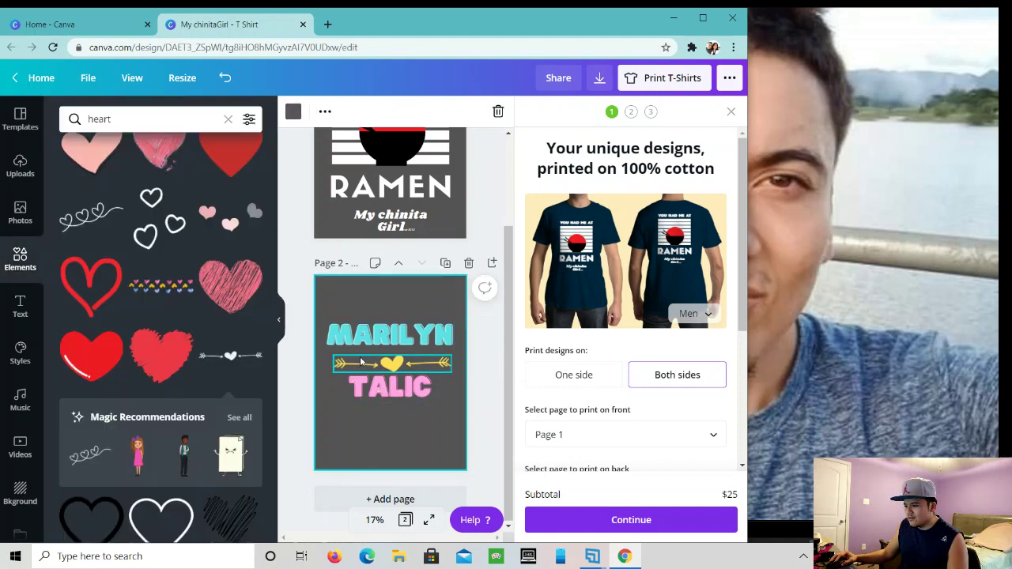
left_click(374, 390)
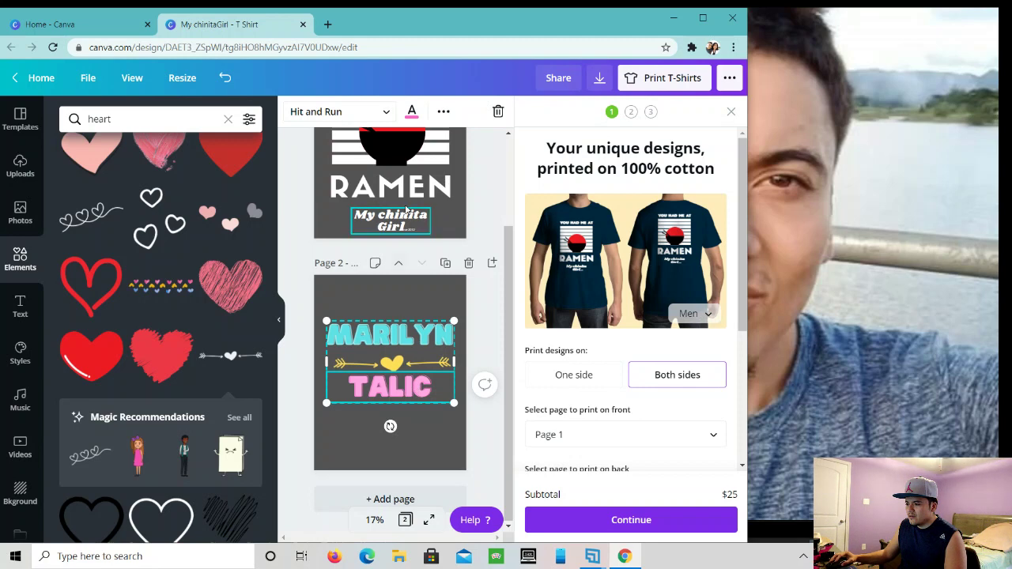
left_click(411, 111)
left_click(248, 242)
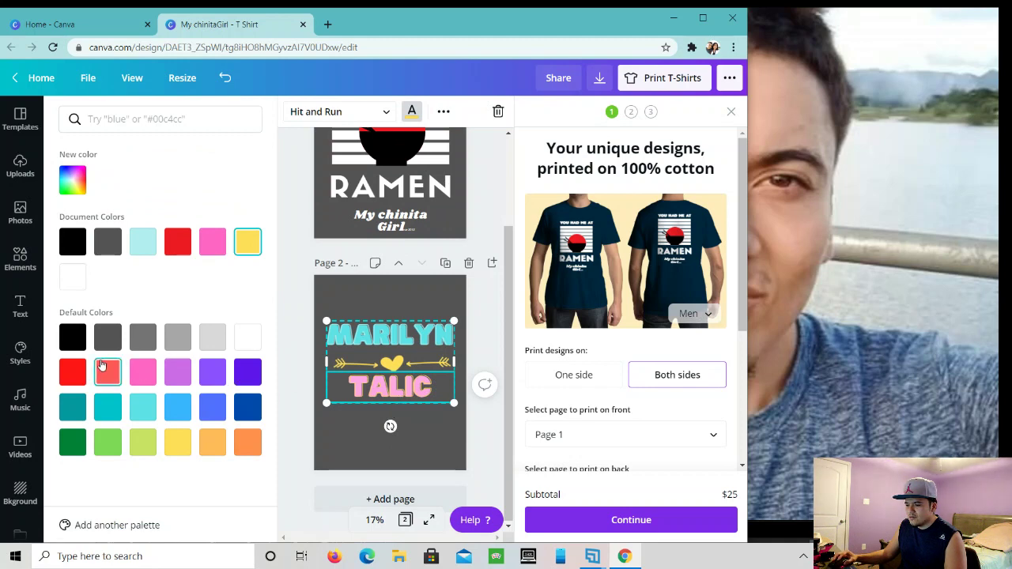
left_click(72, 340)
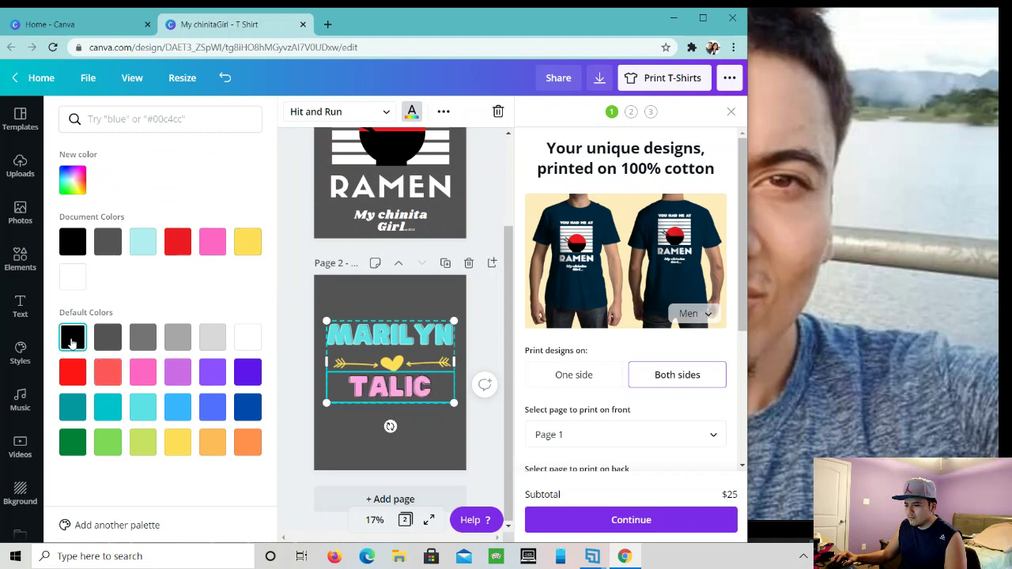
left_click(250, 341)
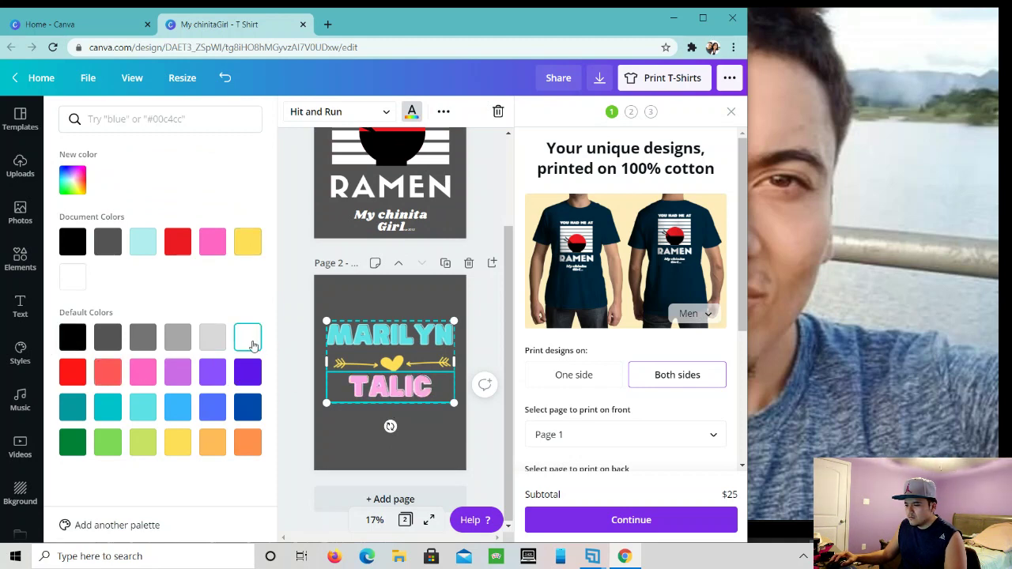
left_click(215, 411)
left_click(141, 241)
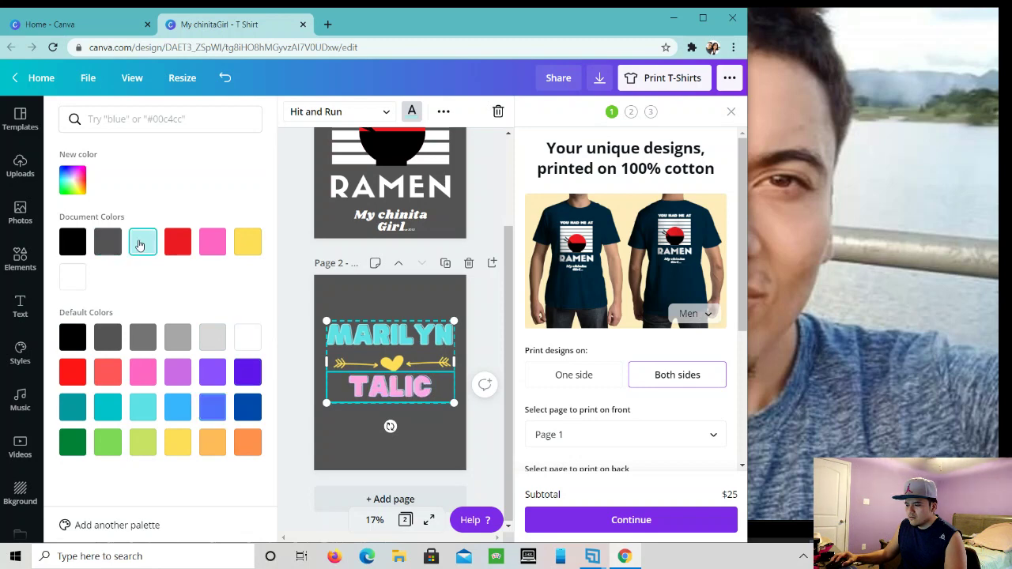
left_click(177, 442)
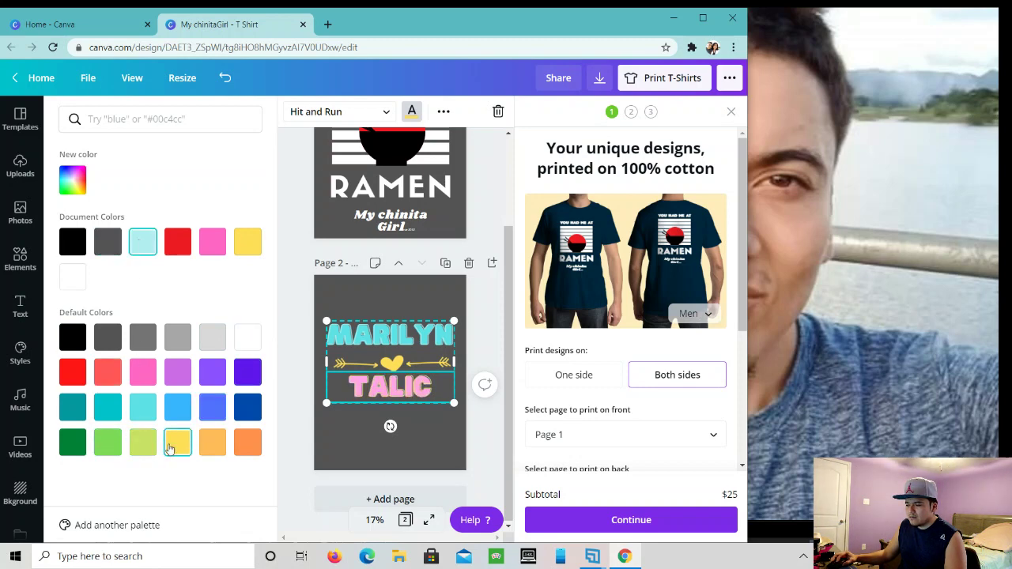
left_click(253, 337)
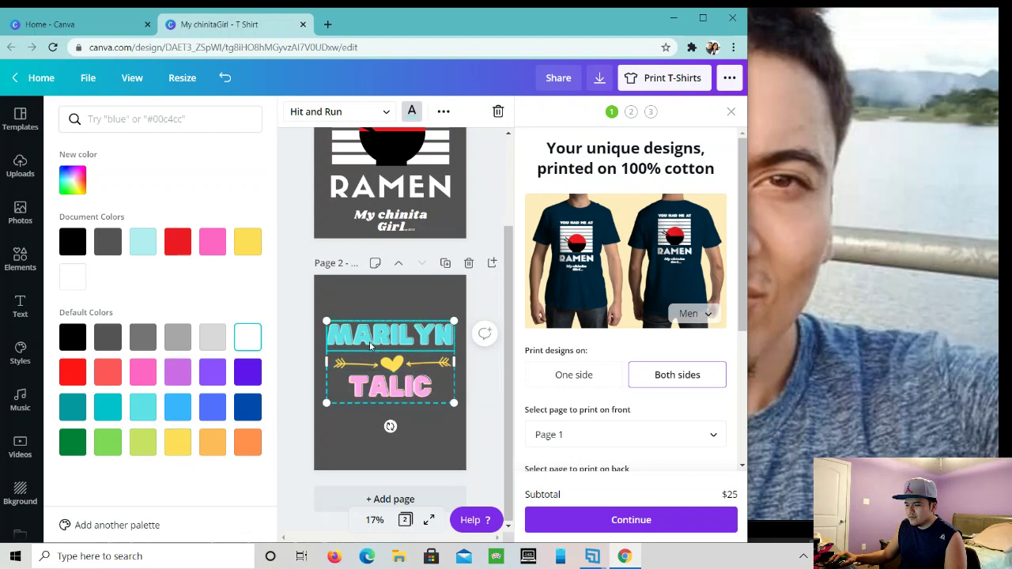
left_click(248, 243)
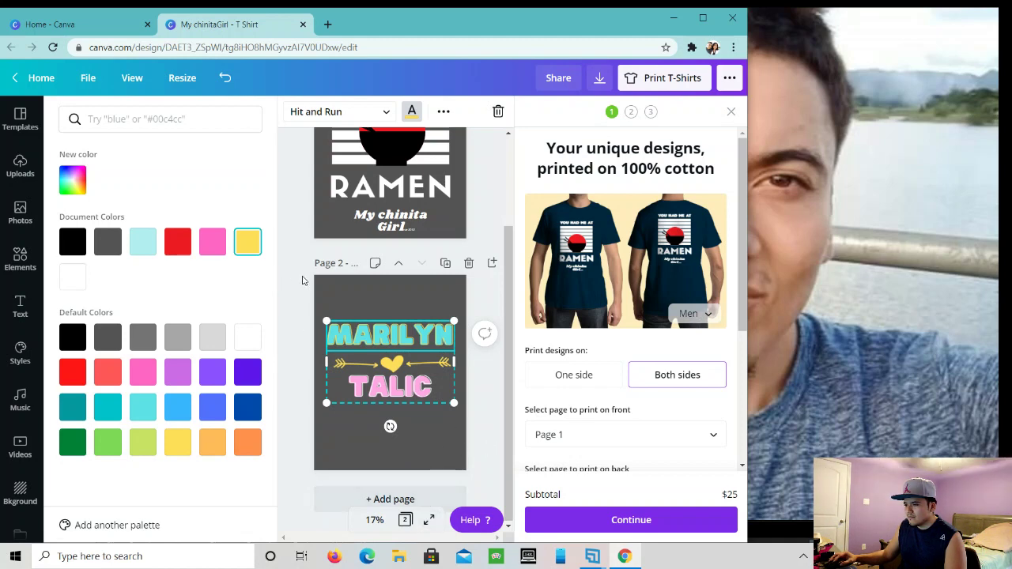
- Set the T-shirt order to print on both sides in size S
left_click(600, 376)
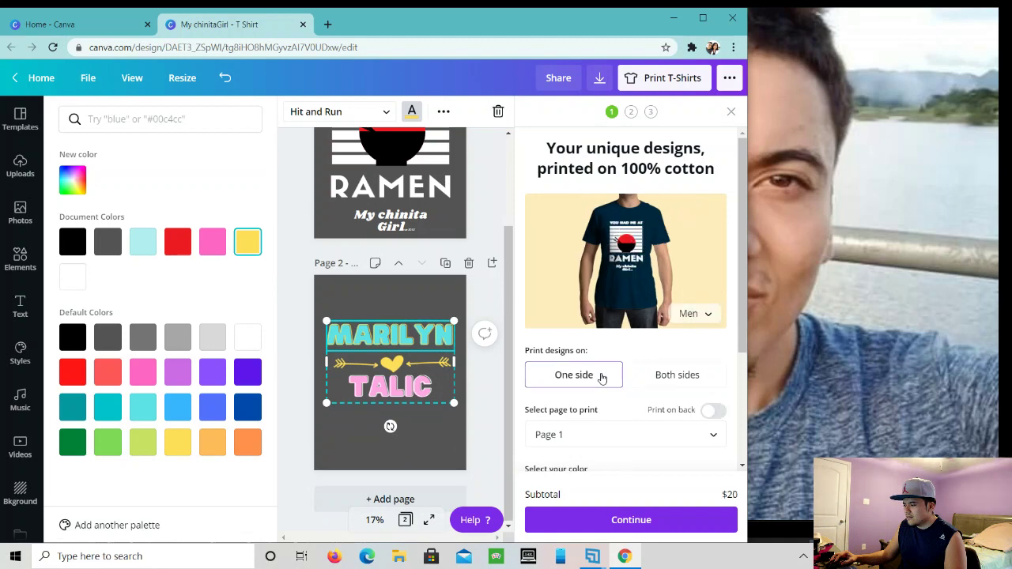
left_click(653, 377)
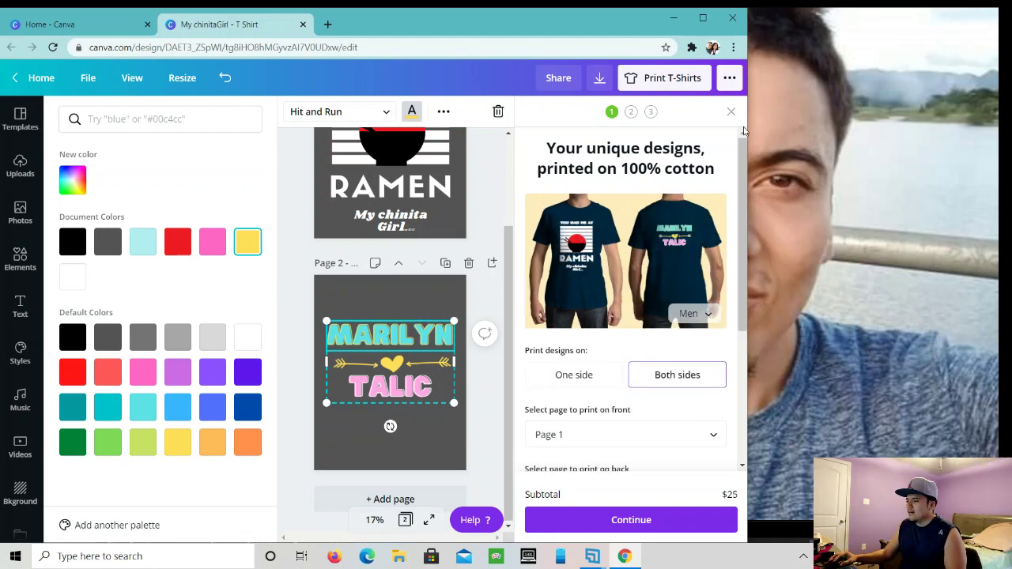
left_click_drag(749, 107, 774, 111)
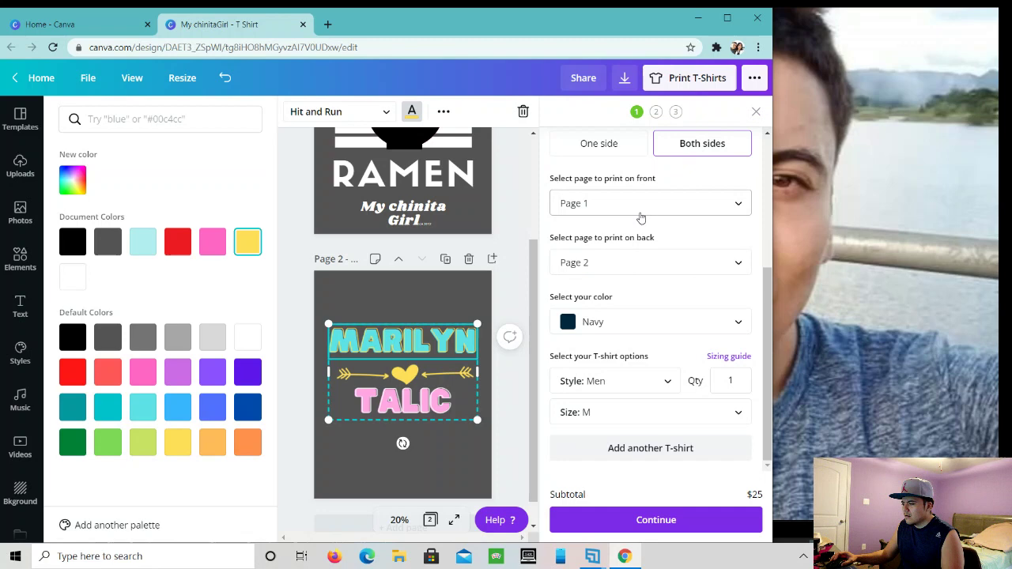
scroll(641, 215, "up", 3)
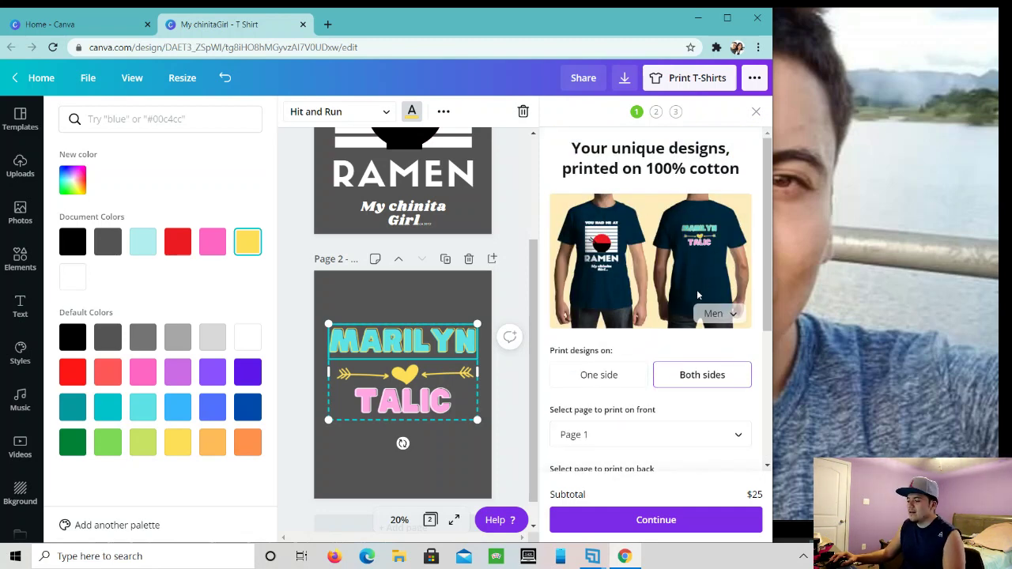
scroll(690, 304, "down", 3)
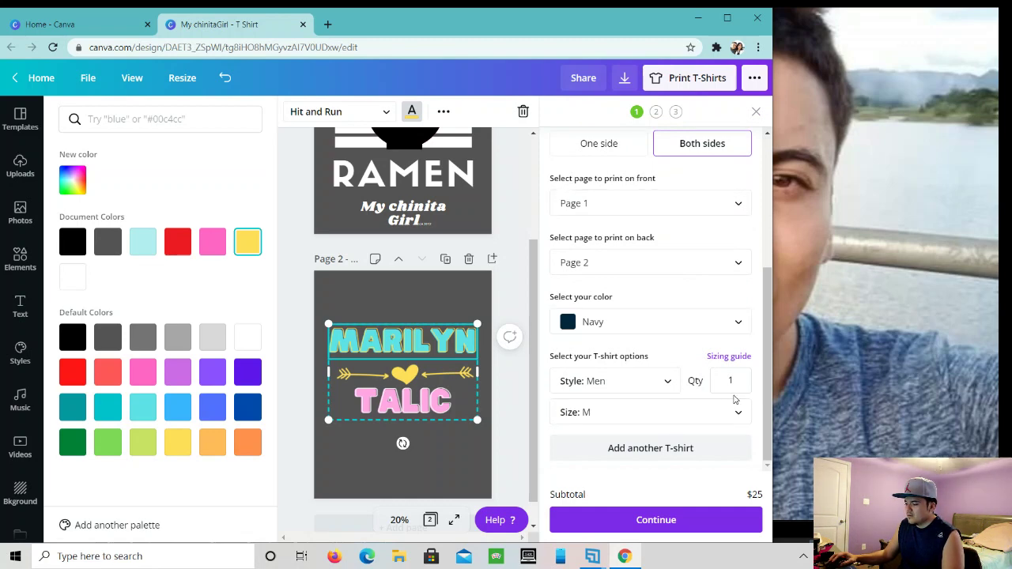
left_click(641, 407)
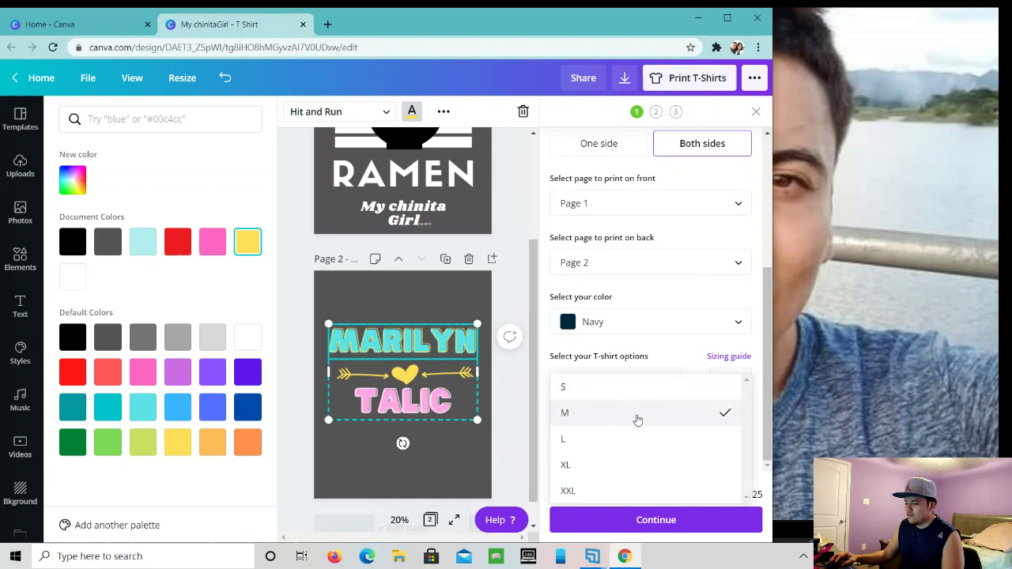
left_click(635, 390)
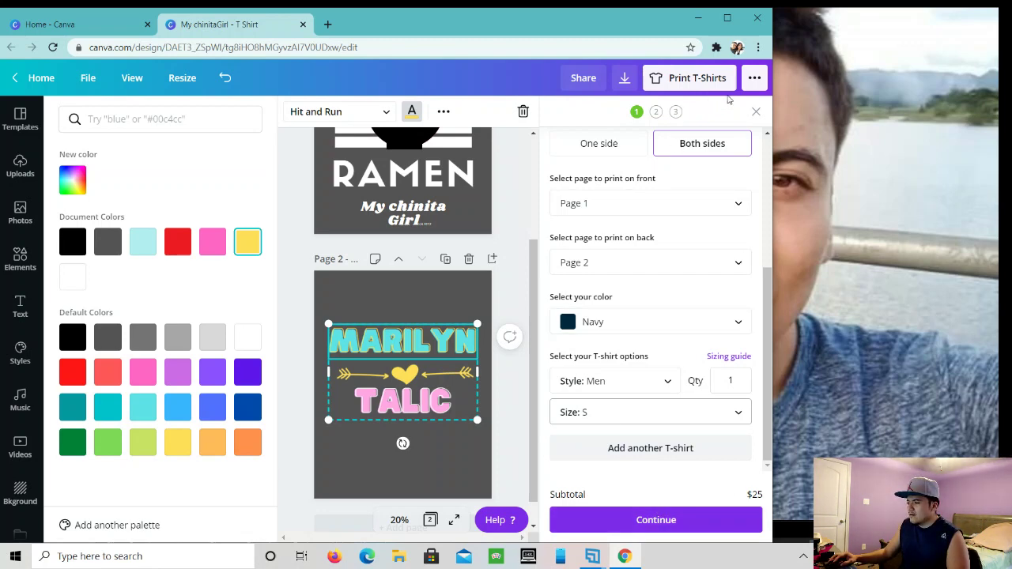
- Choose Mugs from the menu's Print section and resize the design into a mug version
left_click(754, 78)
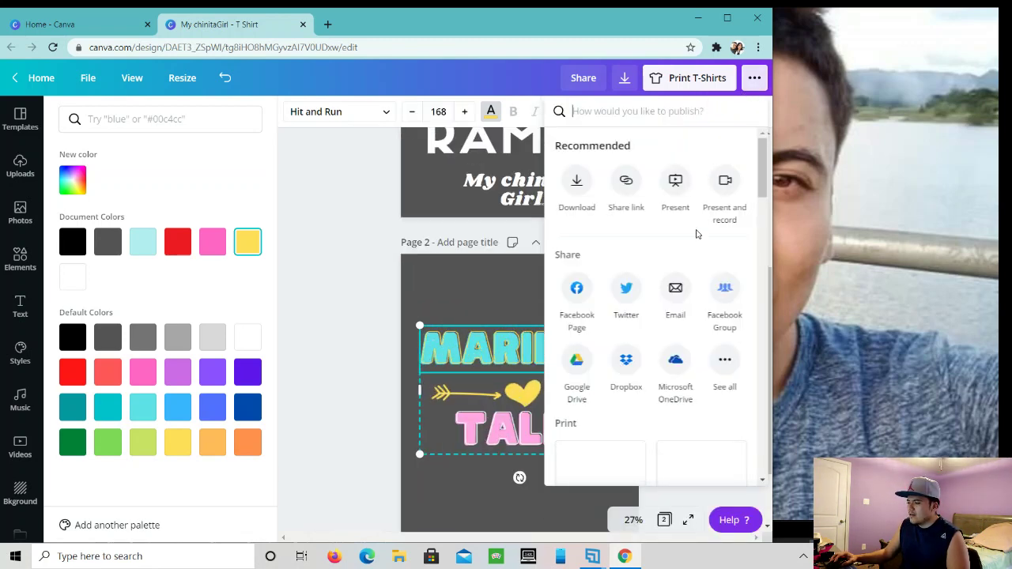
scroll(664, 309, "down", 5)
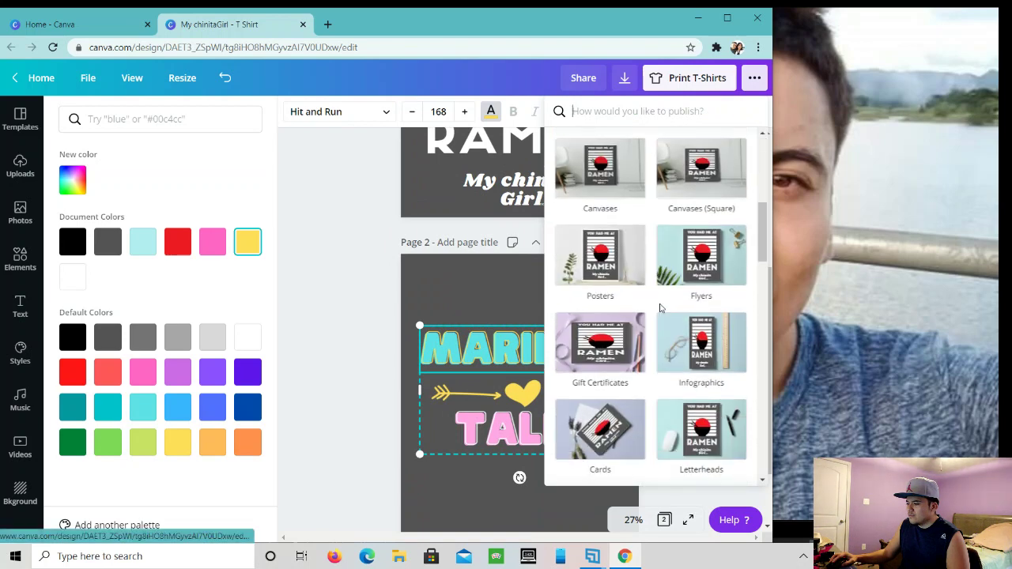
scroll(625, 253, "up", 2)
scroll(617, 269, "down", 2)
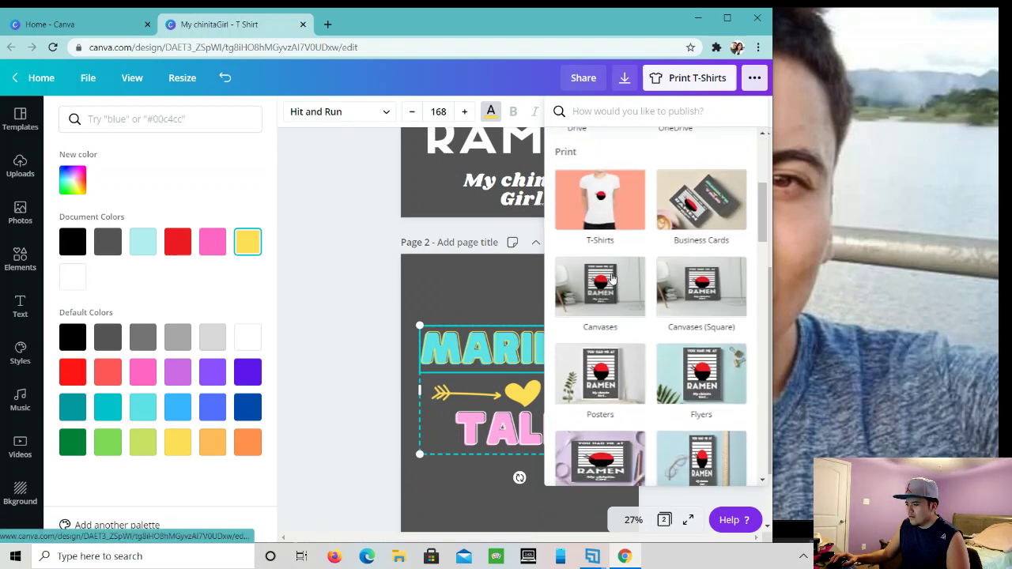
scroll(613, 285, "down", 3)
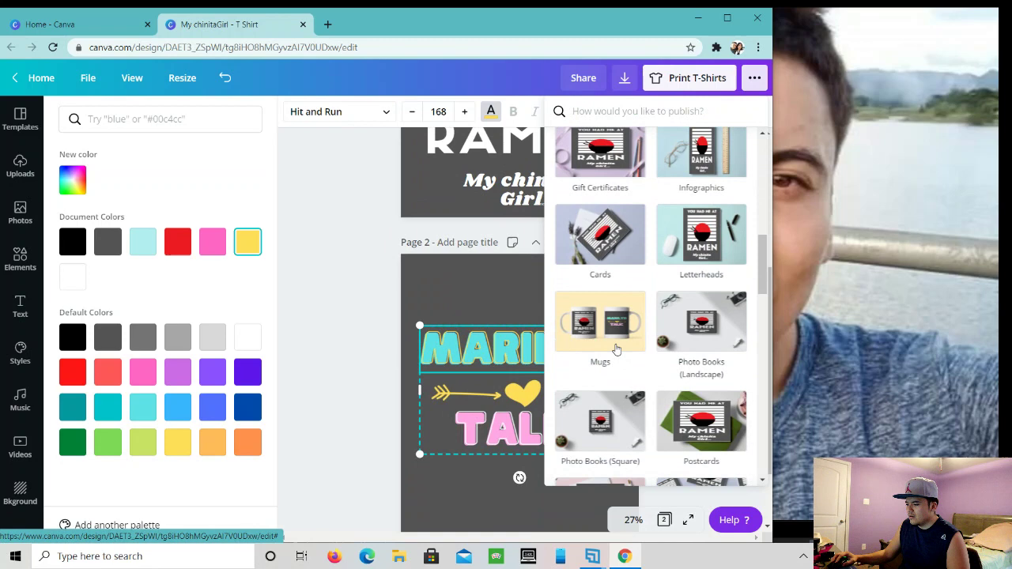
left_click(615, 339)
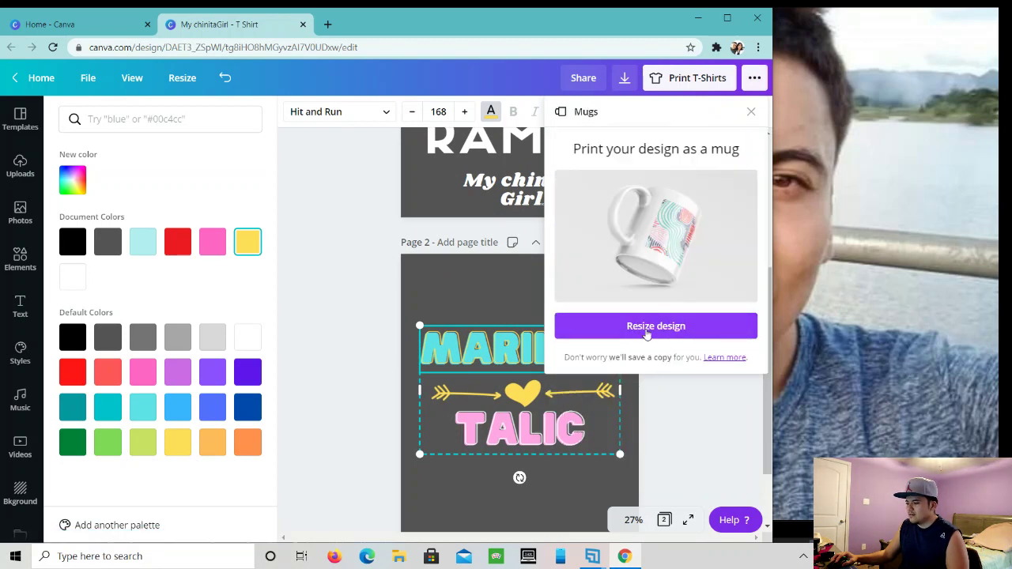
left_click(647, 332)
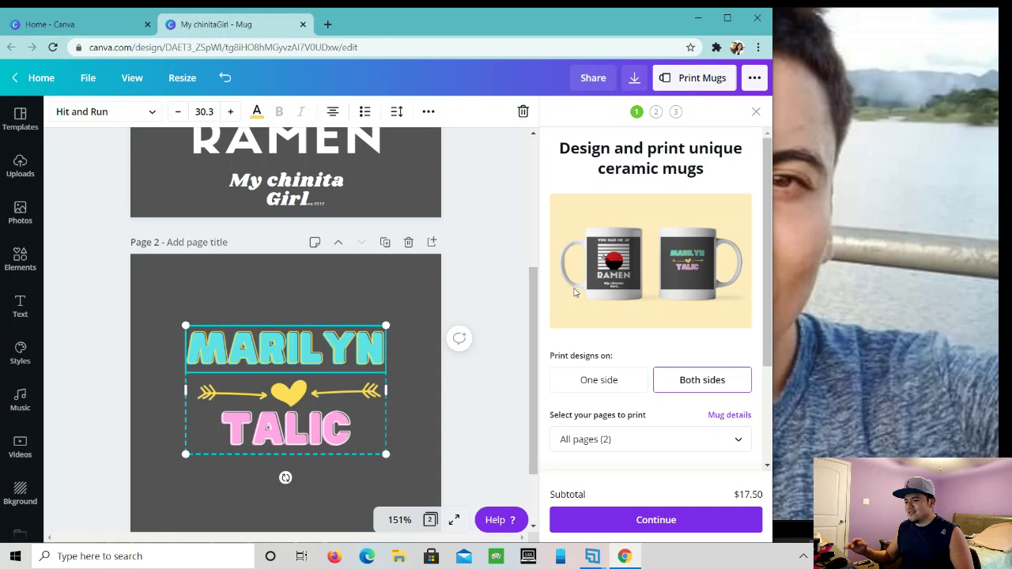
scroll(377, 240, "up", 1)
scroll(378, 239, "up", 3)
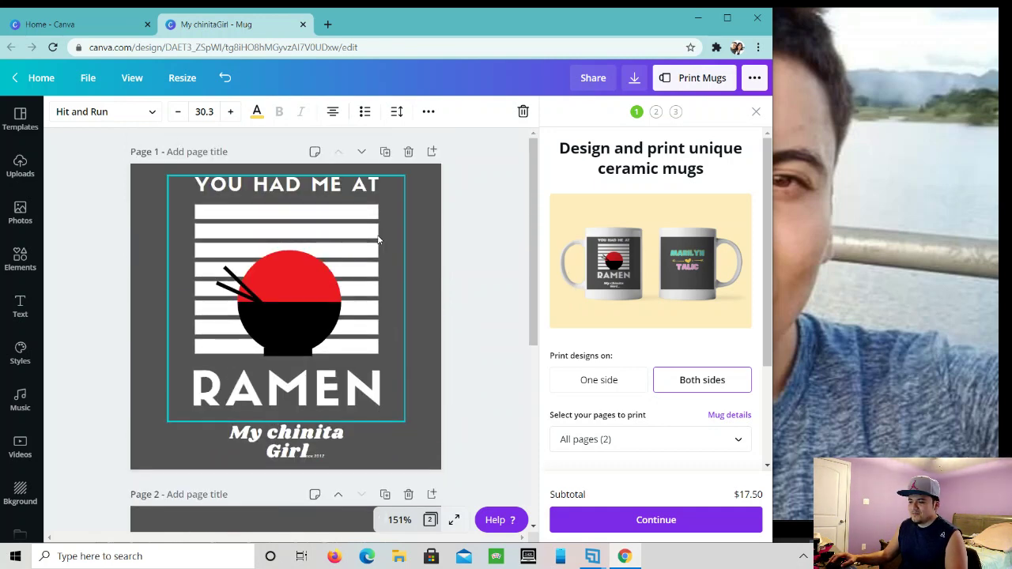
scroll(378, 239, "down", 5)
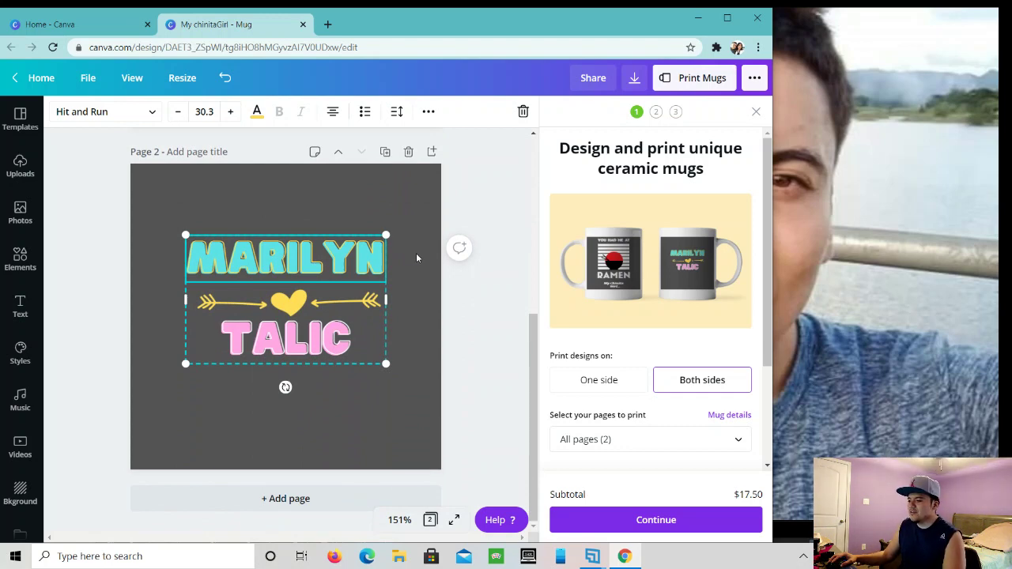
scroll(625, 356, "down", 2)
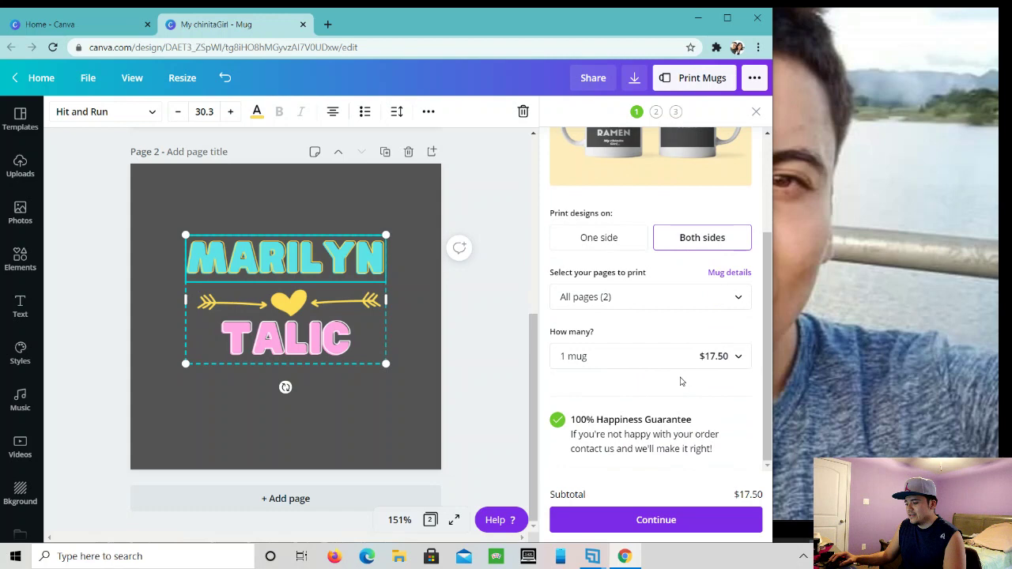
scroll(664, 356, "up", 2)
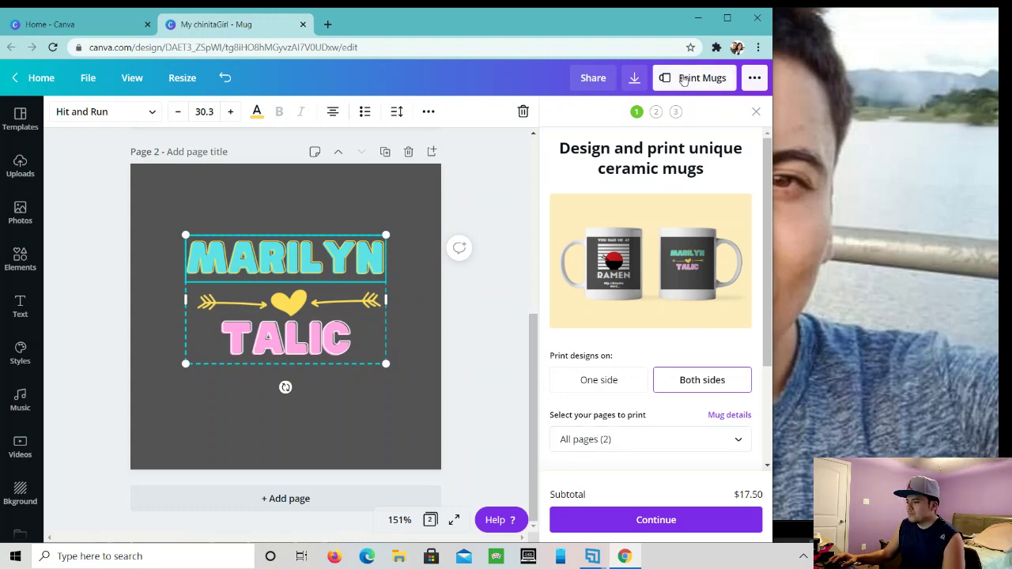
- Open Canva's publish menu and browse print products down to folded cards and circle, oval, rectangle, square stickers
left_click(752, 78)
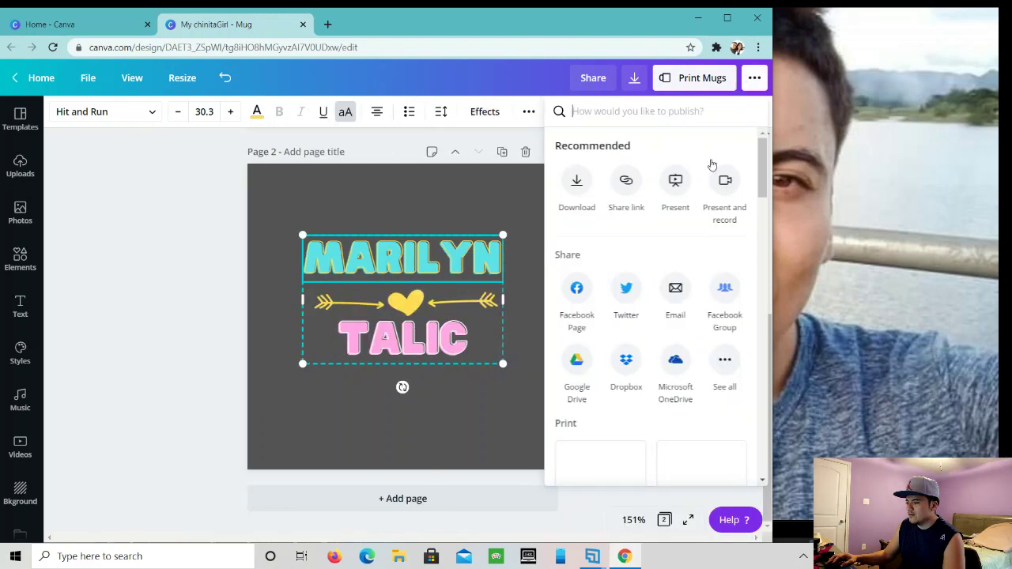
scroll(700, 263, "down", 8)
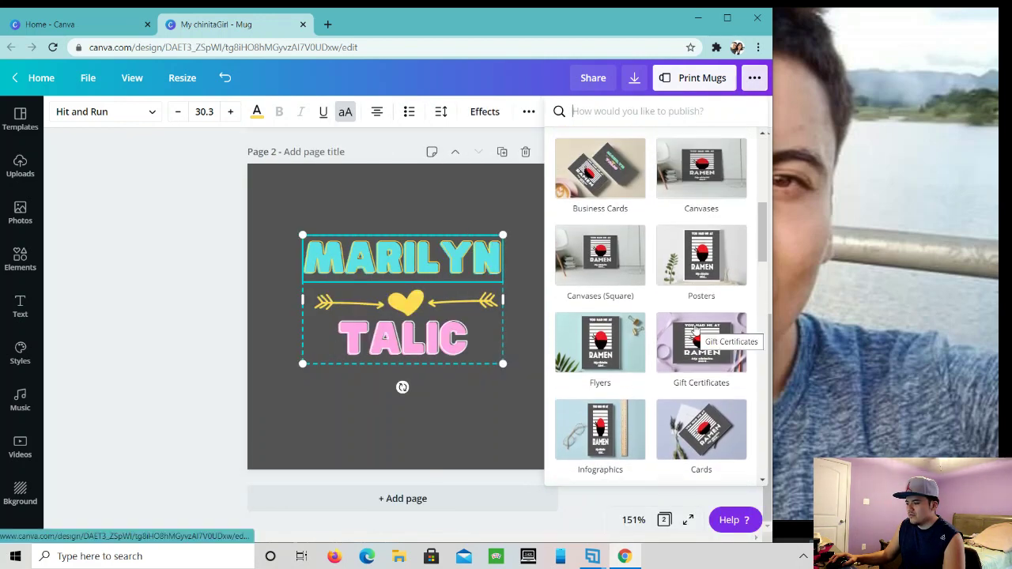
scroll(696, 331, "down", 3)
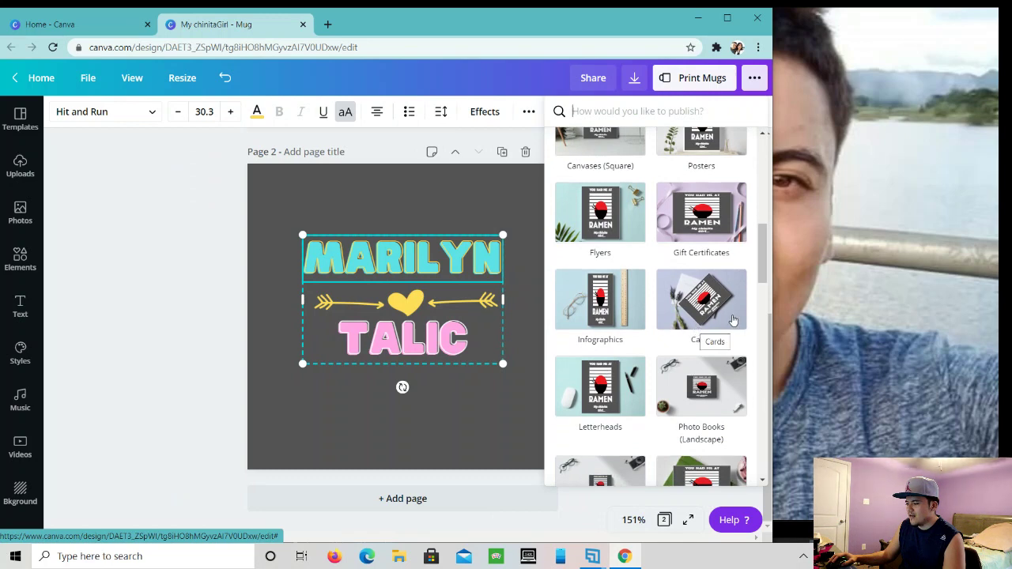
scroll(719, 344, "down", 1)
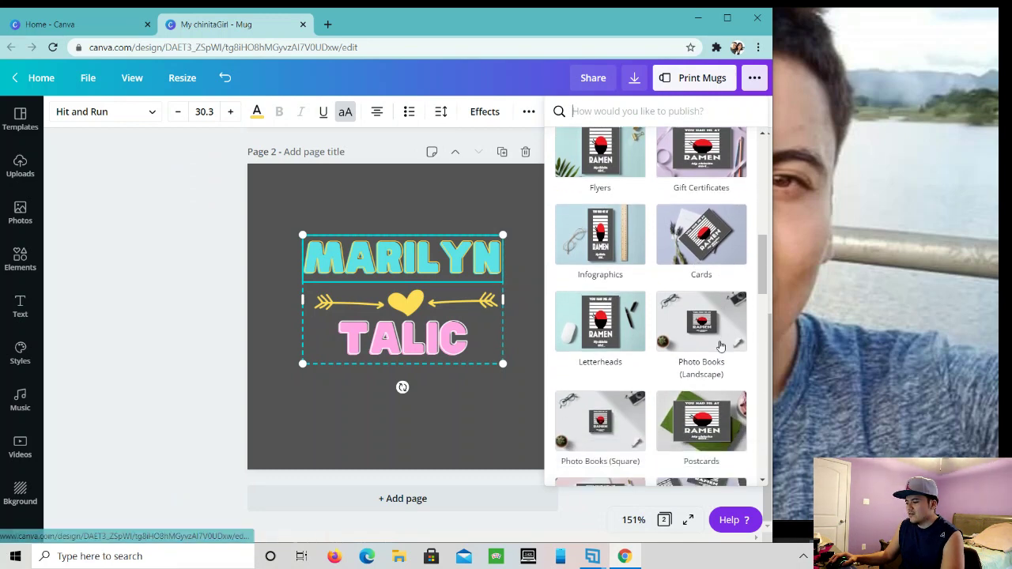
scroll(720, 344, "down", 2)
scroll(722, 342, "down", 3)
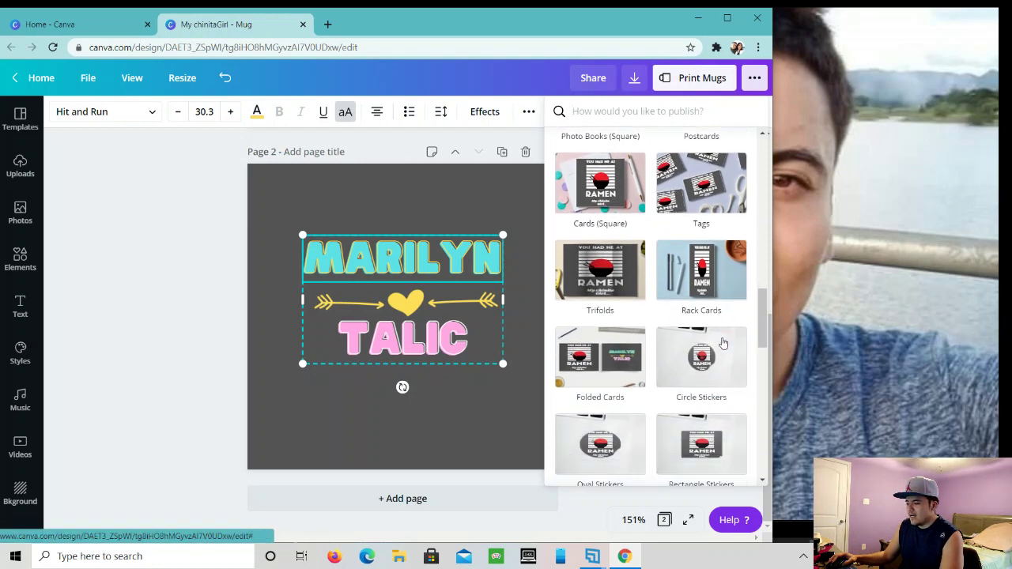
scroll(722, 341, "down", 2)
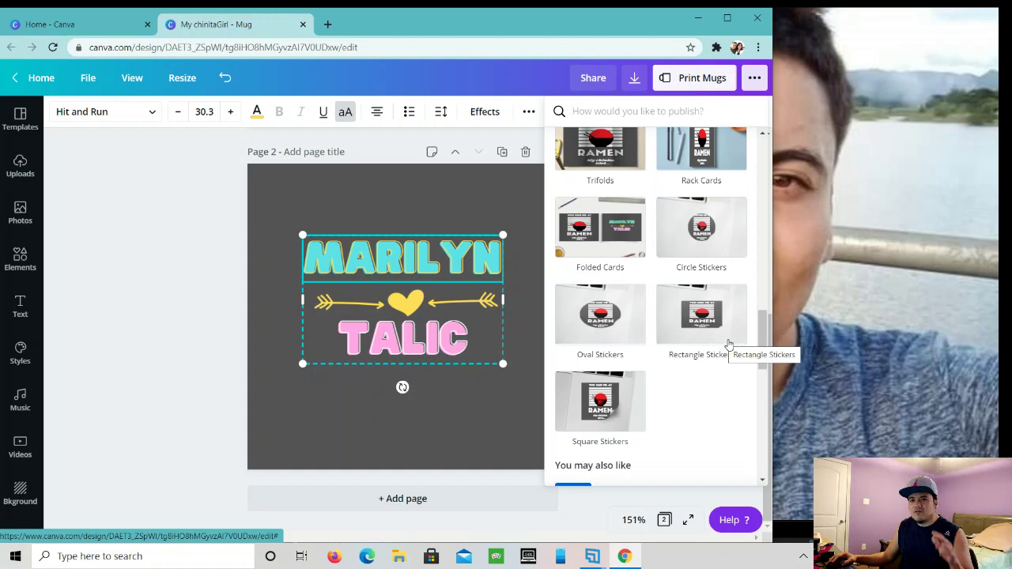
scroll(727, 343, "down", 1)
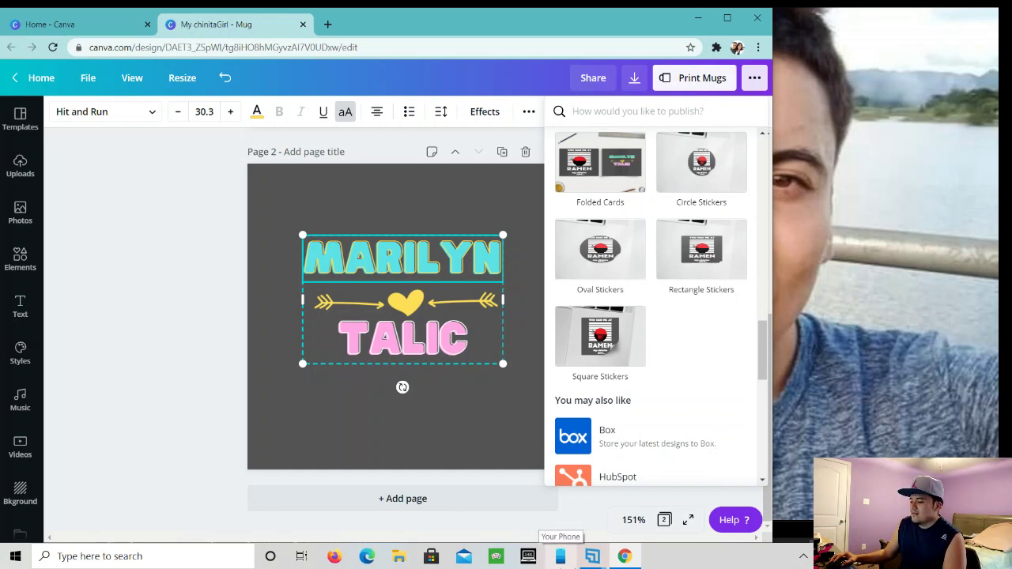
- Restore the OBS Studio 'Recording Active Scene' window in front of the browser from the taskbar
mouse_move(593, 561)
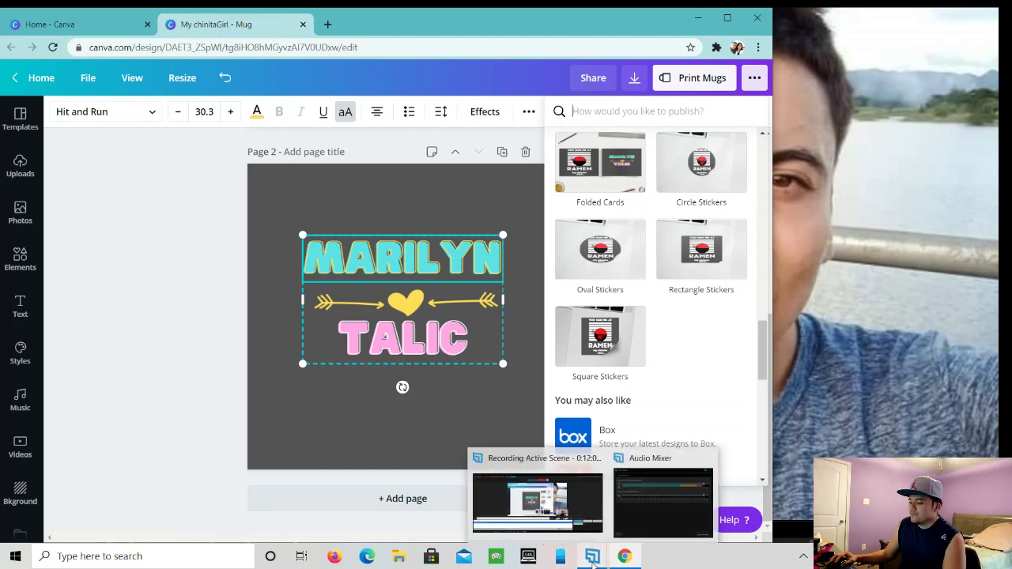
left_click(594, 564)
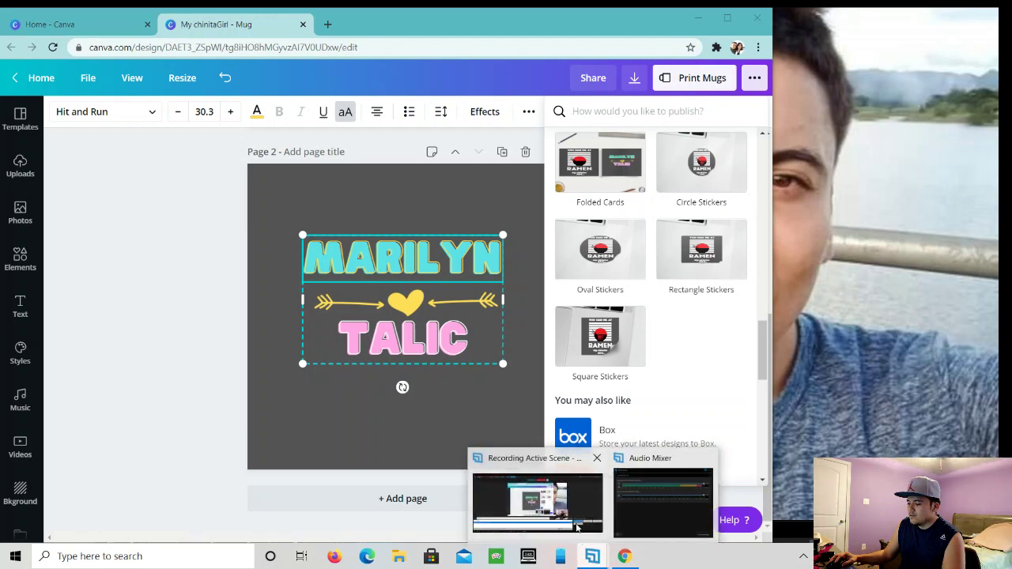
left_click(578, 514)
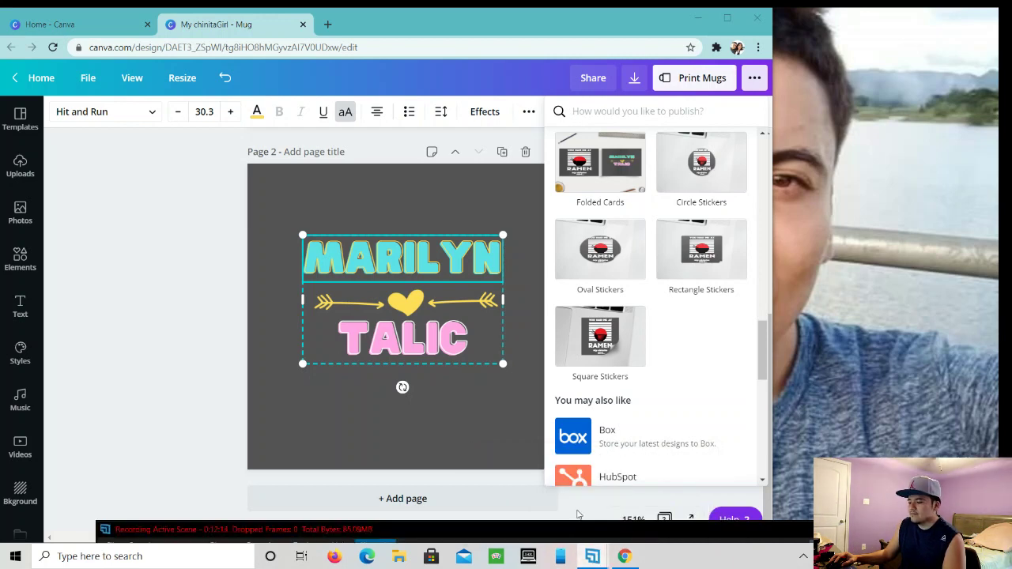
left_click(588, 517)
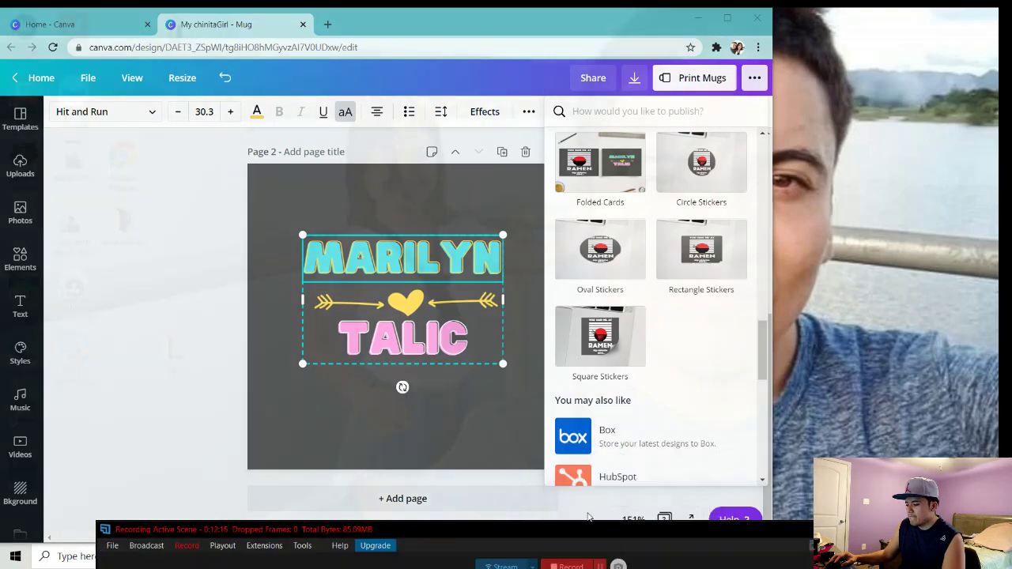